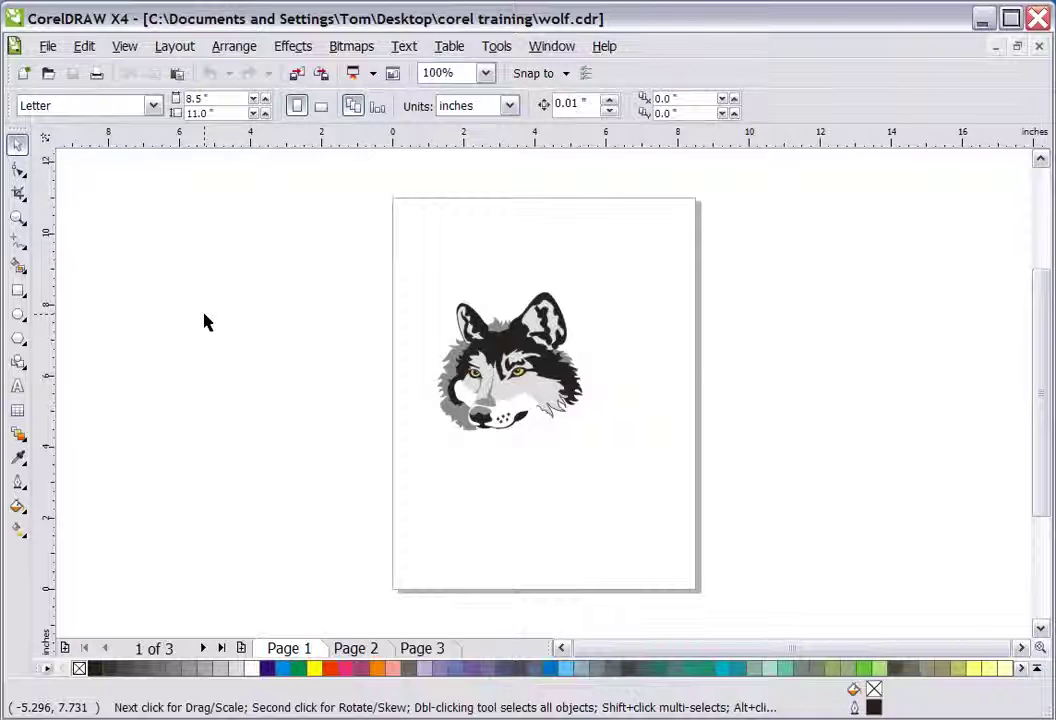
Marquee-zoom in on the finished colour wolf head on Page 1
{"action": "left_click", "coordinate": [17, 218]}
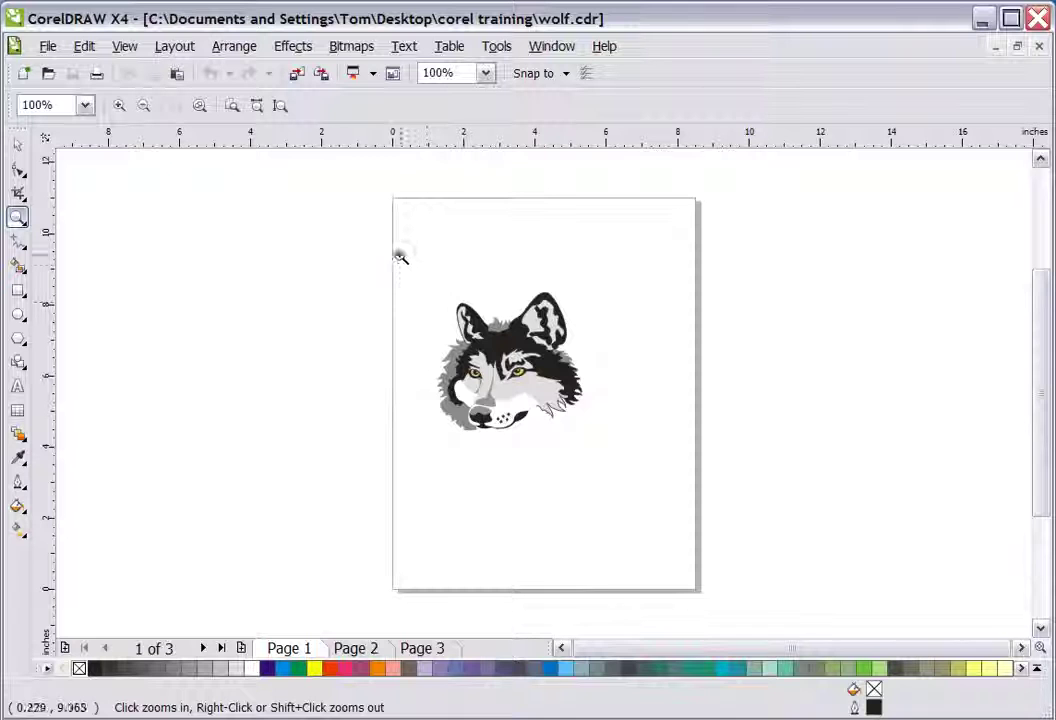
{"action": "left_click_drag", "start_coordinate": [400, 255], "coordinate": [676, 505]}
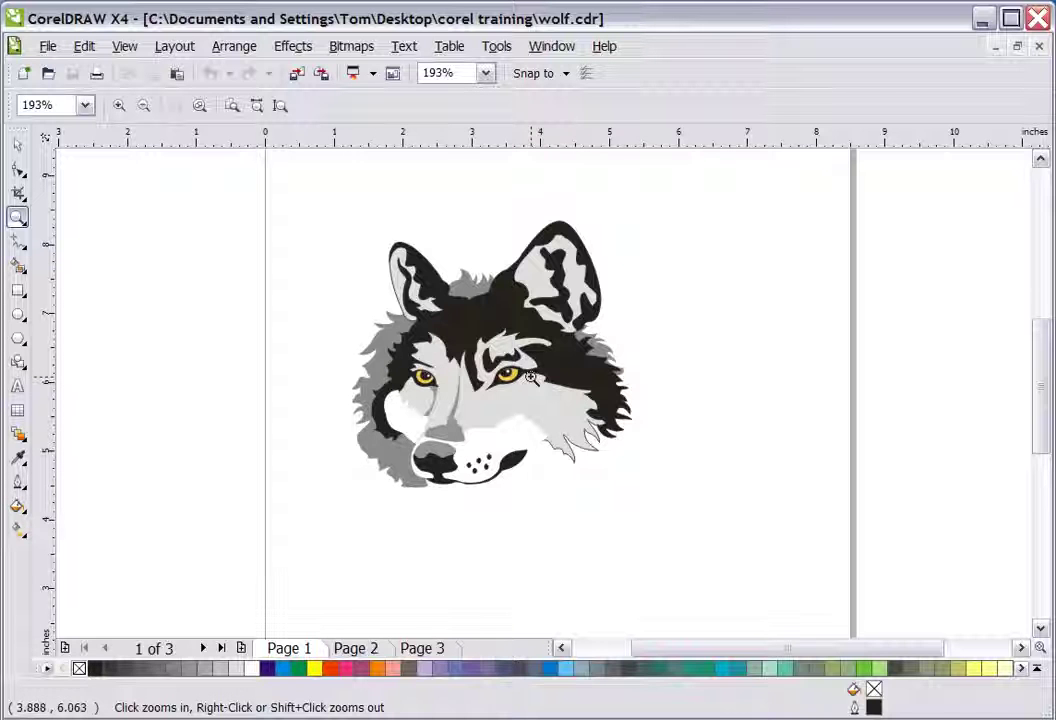
Go via Page 2 to Page 3, frame the line-art wolf head, and select its bitmap
{"action": "left_click", "coordinate": [358, 649]}
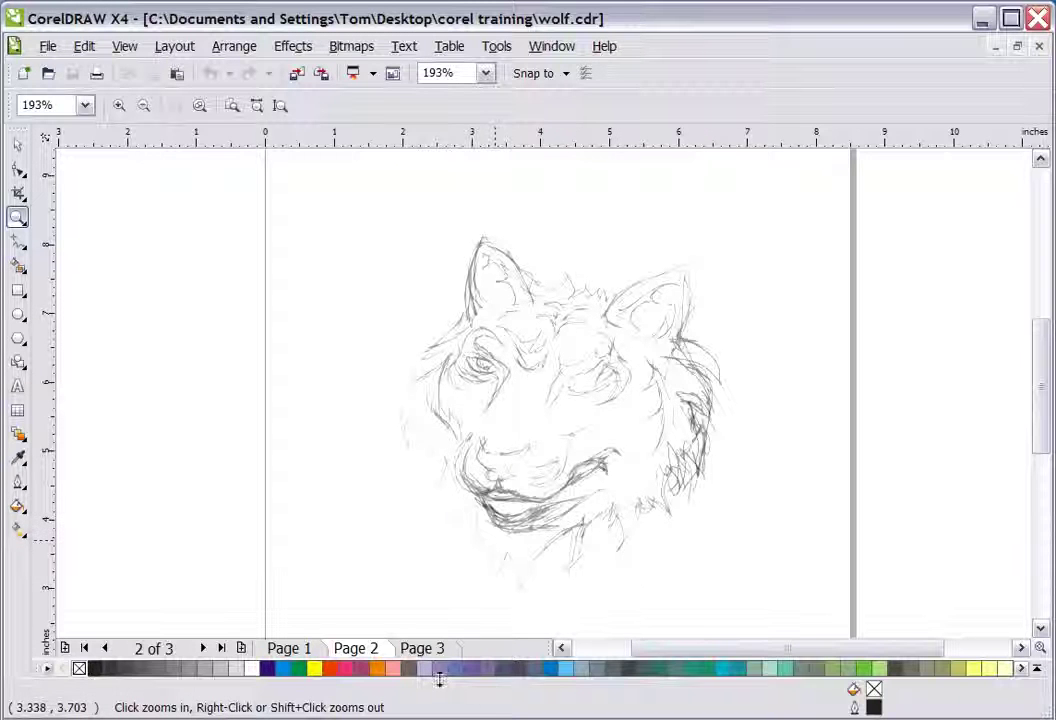
{"action": "left_click", "coordinate": [425, 649]}
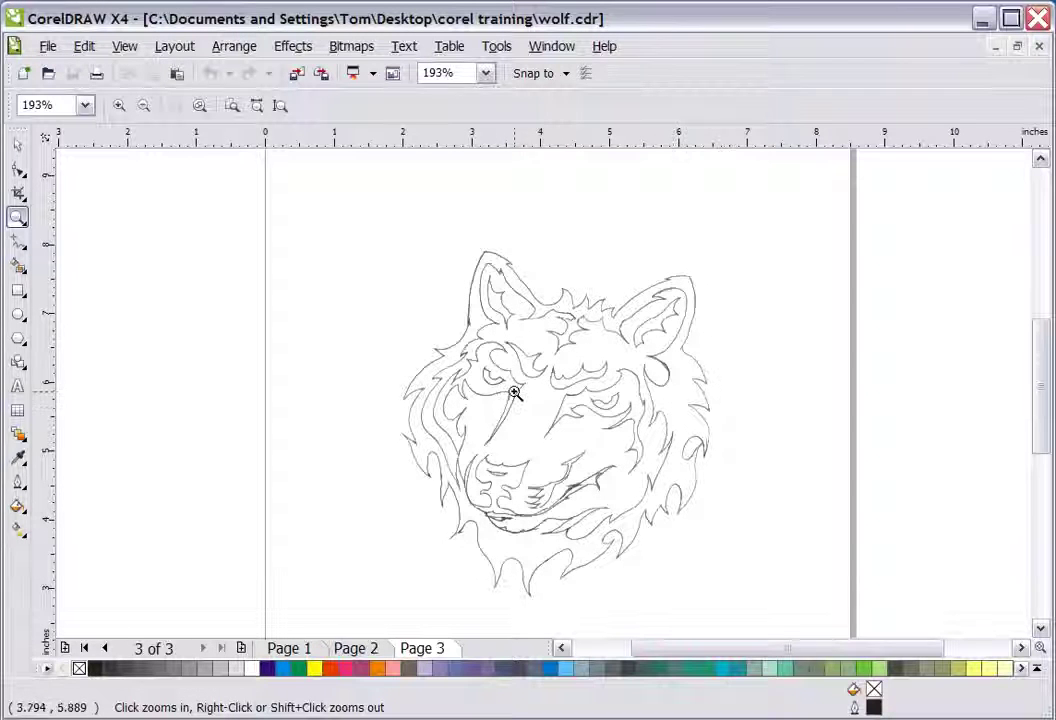
{"action": "left_click_drag", "start_coordinate": [390, 321], "coordinate": [627, 455]}
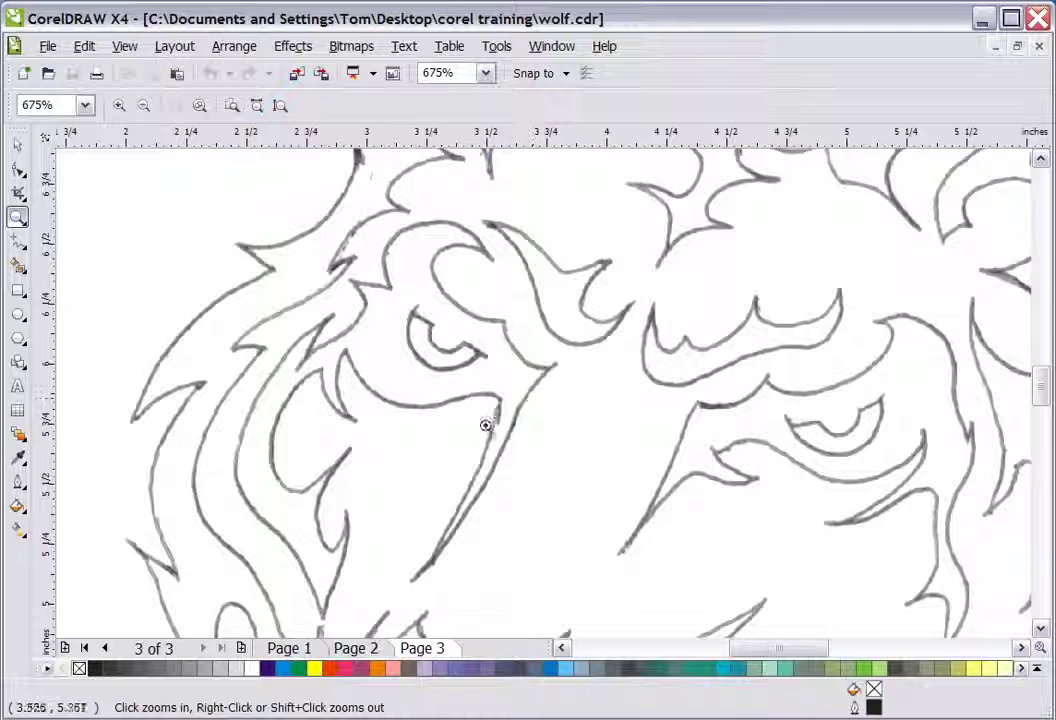
{"action": "right_click", "coordinate": [593, 500]}
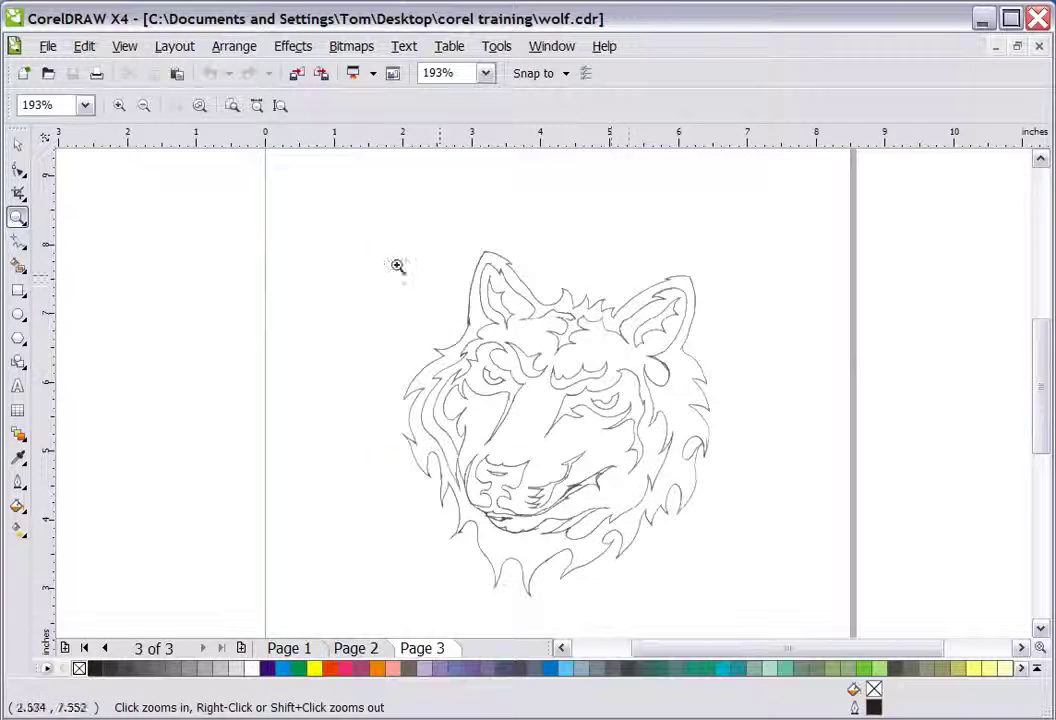
{"action": "left_click_drag", "start_coordinate": [368, 262], "coordinate": [721, 511]}
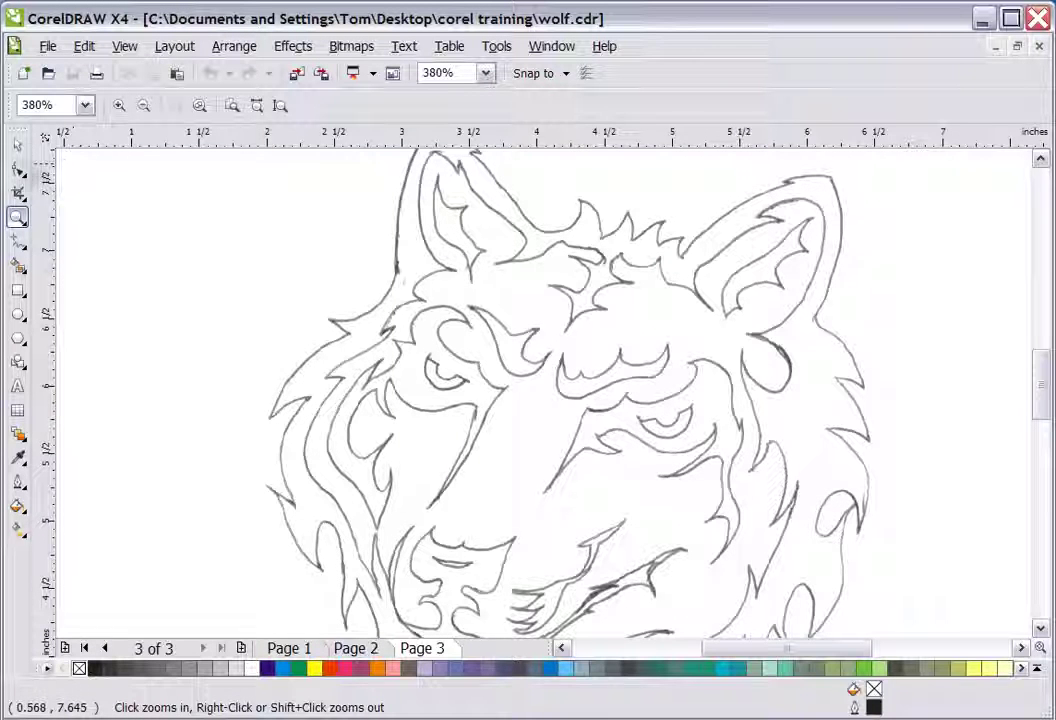
{"action": "left_click", "coordinate": [20, 147]}
{"action": "left_click", "coordinate": [433, 323]}
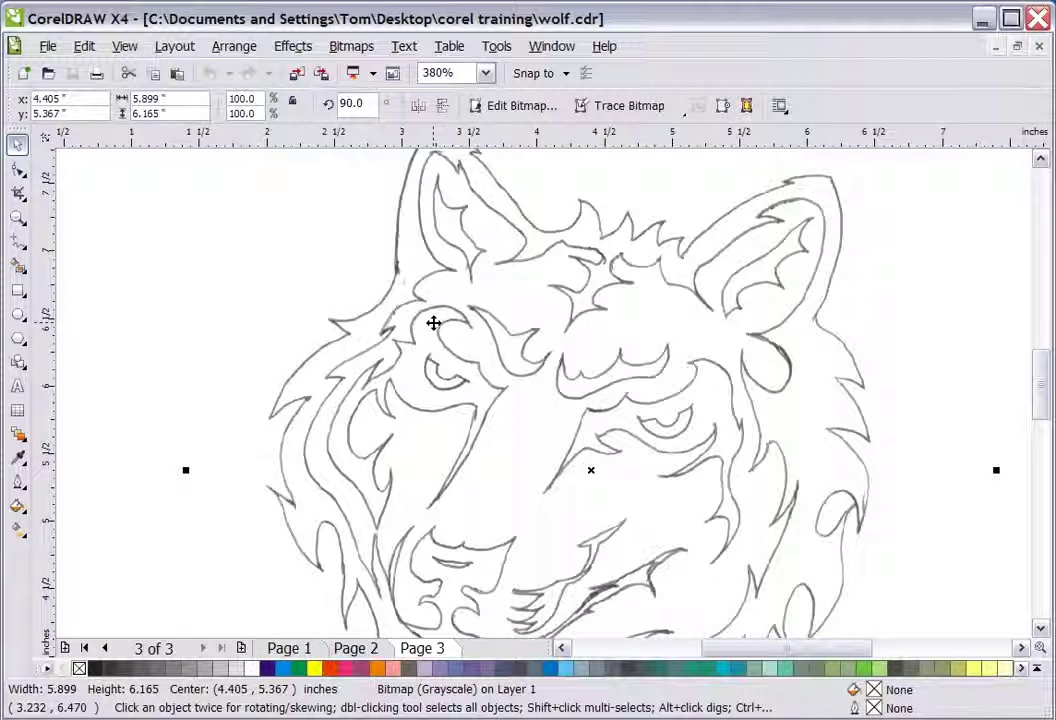
Apply Effects > Adjust > Tone Curve to the bitmap, bending the curve into an S and previewing it
{"action": "left_click", "coordinate": [291, 46]}
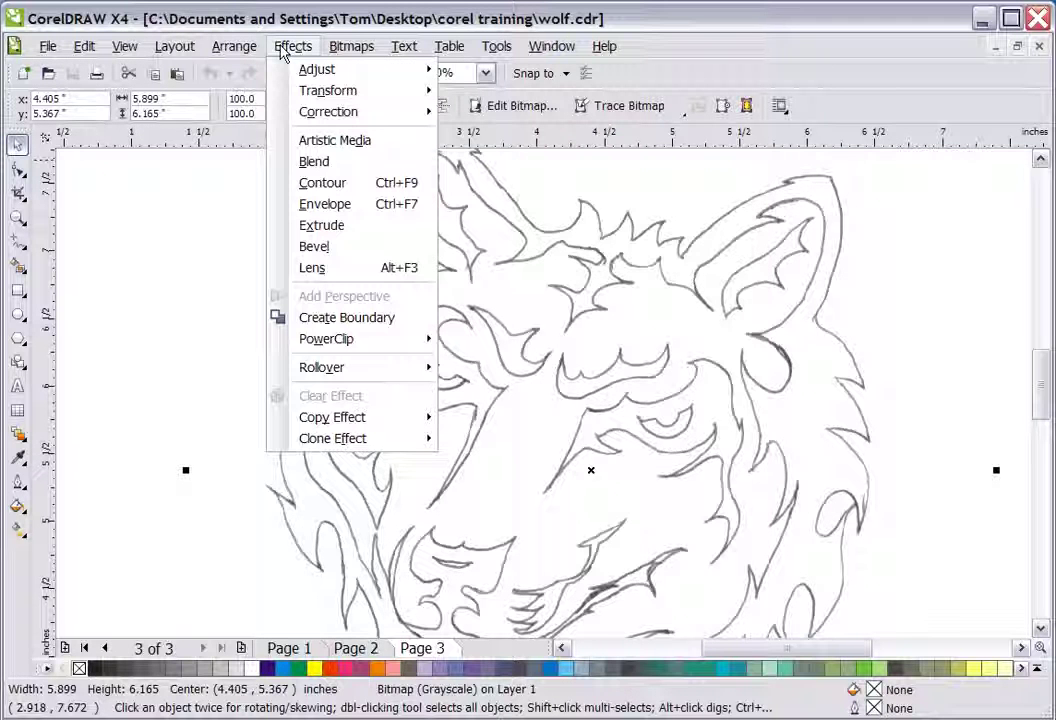
{"action": "mouse_move", "coordinate": [298, 77]}
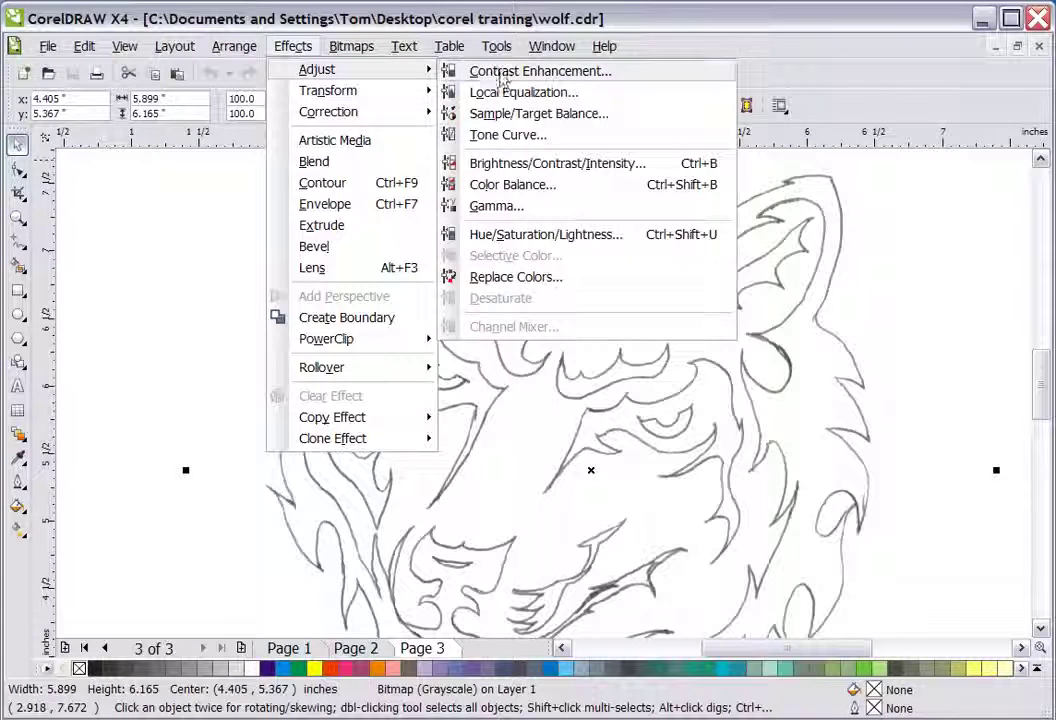
{"action": "left_click", "coordinate": [508, 134]}
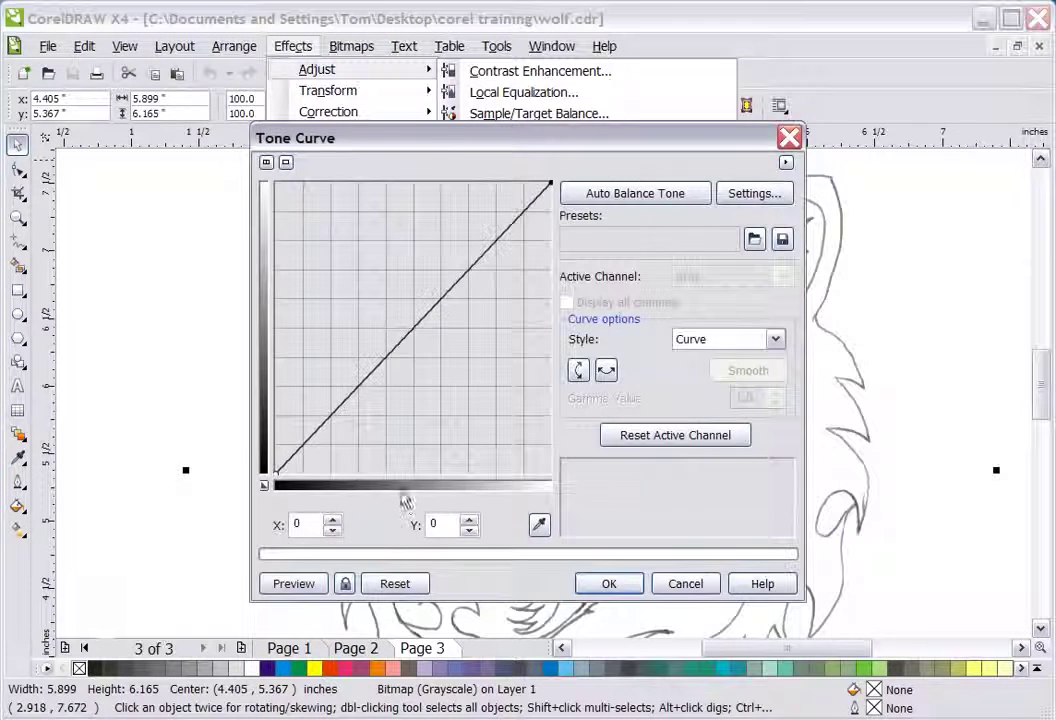
{"action": "left_click_drag", "start_coordinate": [470, 134], "coordinate": [625, 140]}
{"action": "left_click_drag", "start_coordinate": [491, 411], "coordinate": [505, 463]}
{"action": "left_click_drag", "start_coordinate": [681, 243], "coordinate": [623, 201]}
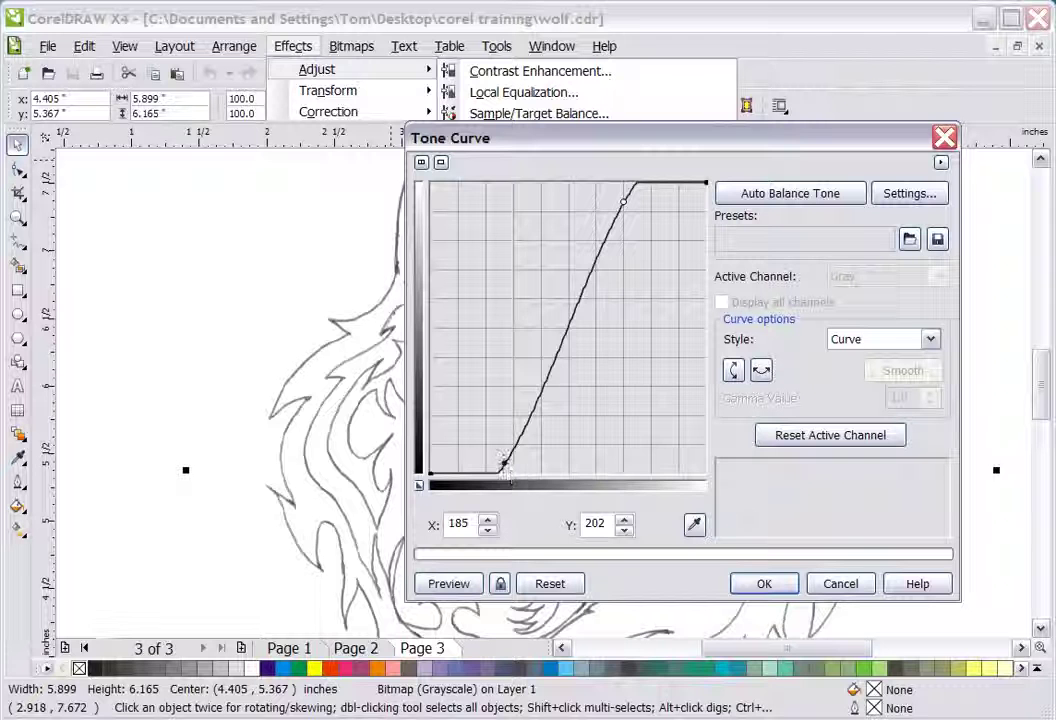
{"action": "mouse_move", "coordinate": [507, 469]}
{"action": "left_mouse_down"}
{"action": "mouse_move", "coordinate": [517, 474]}
{"action": "mouse_move", "coordinate": [509, 466]}
{"action": "left_mouse_up"}
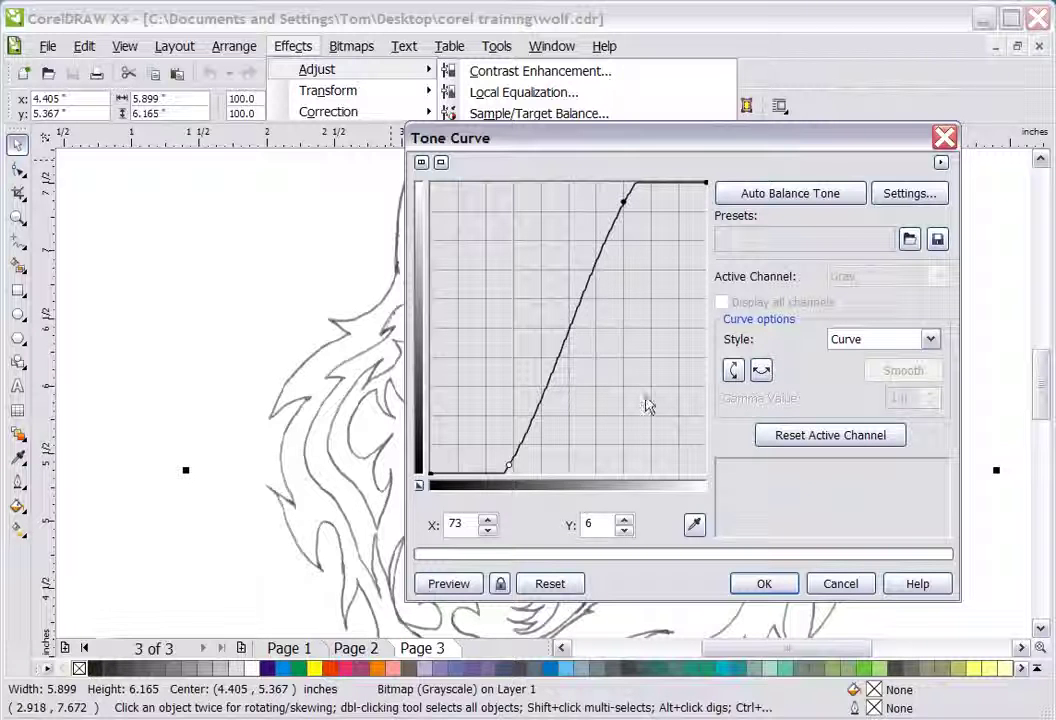
{"action": "left_click", "coordinate": [465, 583]}
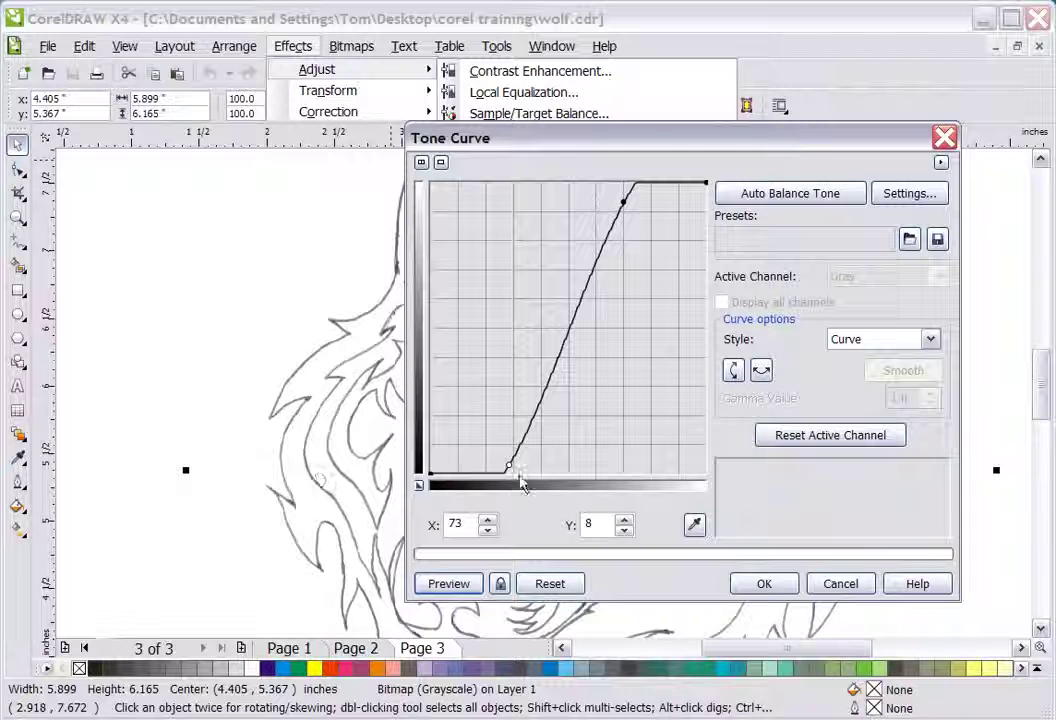
Steepen the tone curve further, with a highlight point near X 209, Y 247, until the lines preview crisp black
{"action": "left_click_drag", "start_coordinate": [516, 474], "coordinate": [610, 470]}
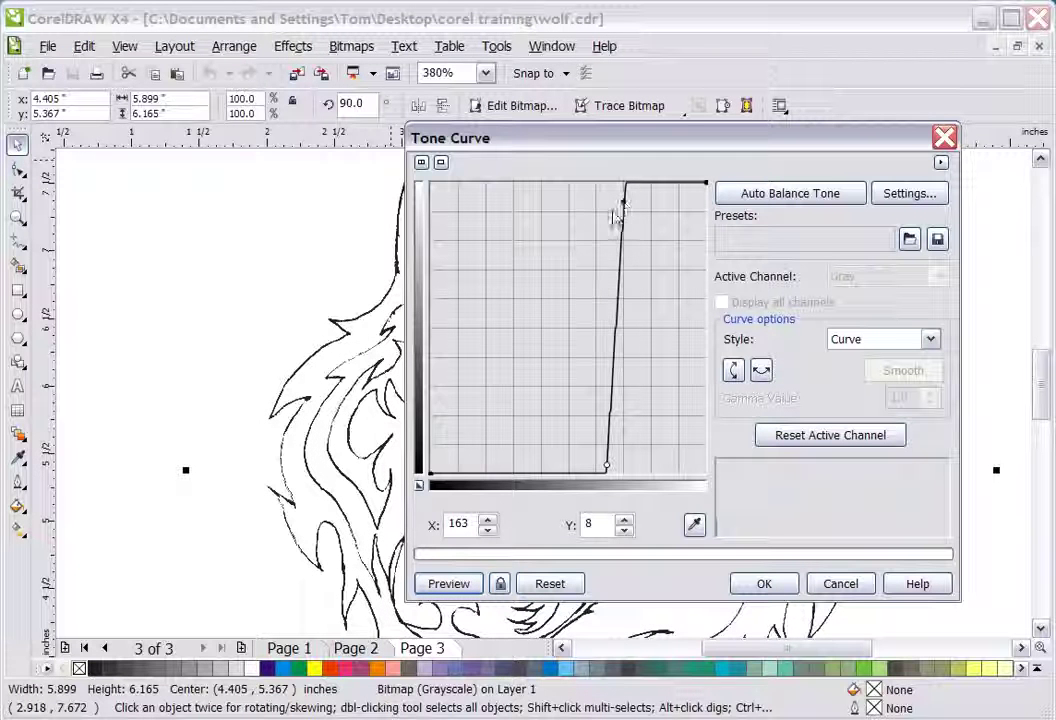
{"action": "left_click_drag", "start_coordinate": [624, 202], "coordinate": [660, 195]}
{"action": "left_click_drag", "start_coordinate": [607, 466], "coordinate": [643, 466]}
{"action": "left_click", "coordinate": [447, 584]}
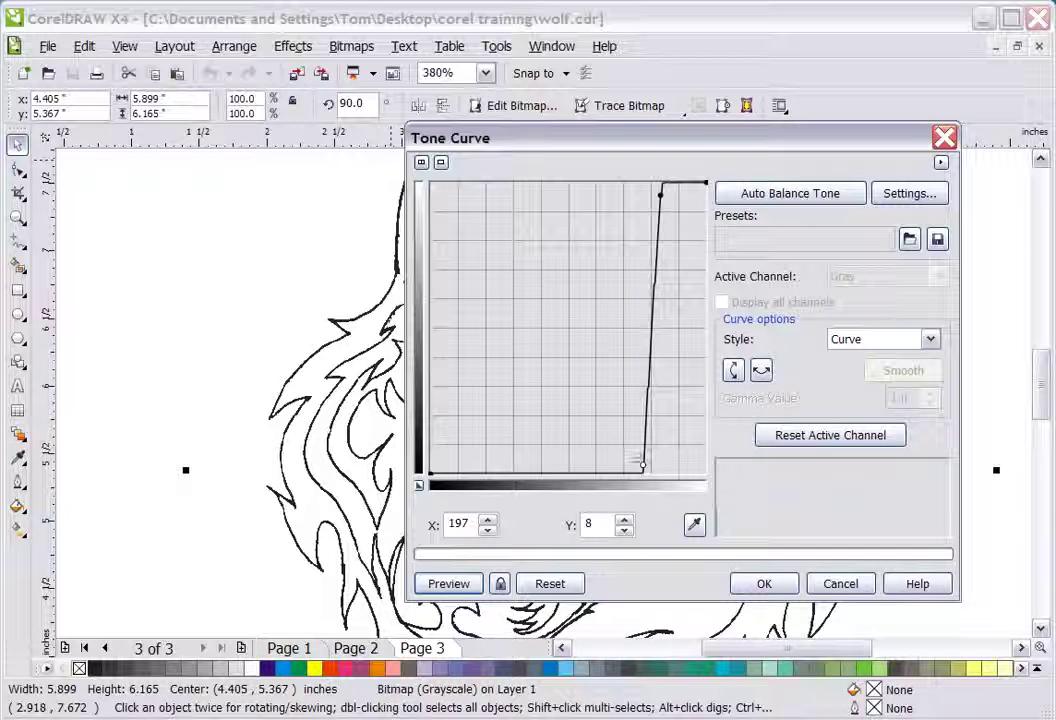
{"action": "left_click_drag", "start_coordinate": [645, 464], "coordinate": [631, 466]}
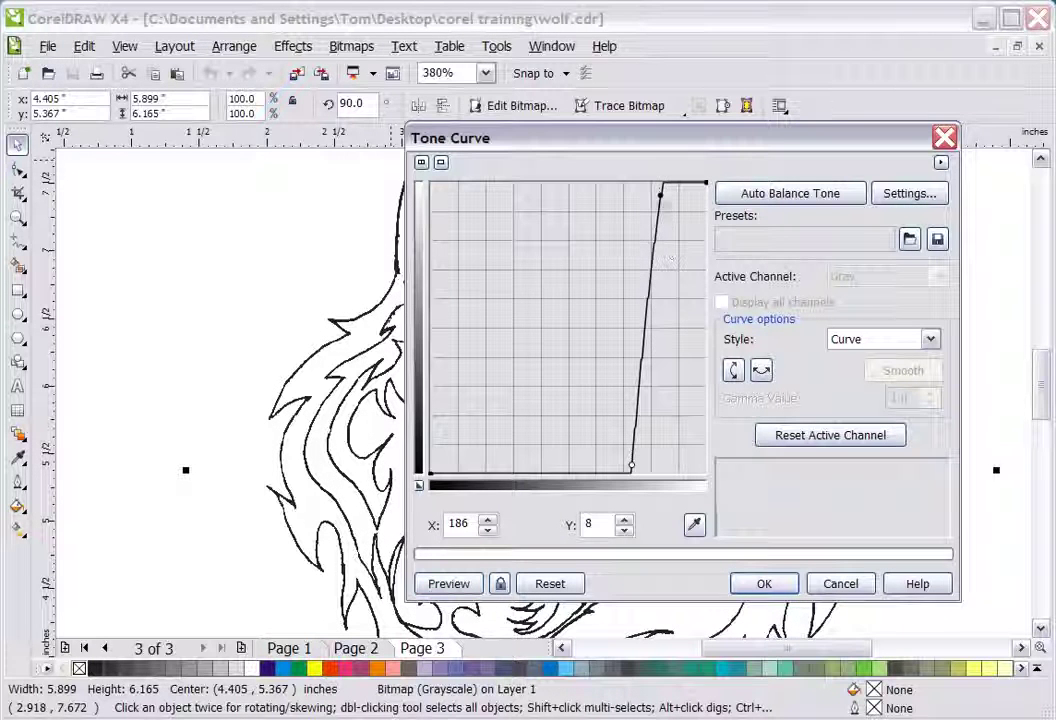
{"action": "left_click_drag", "start_coordinate": [662, 194], "coordinate": [656, 189]}
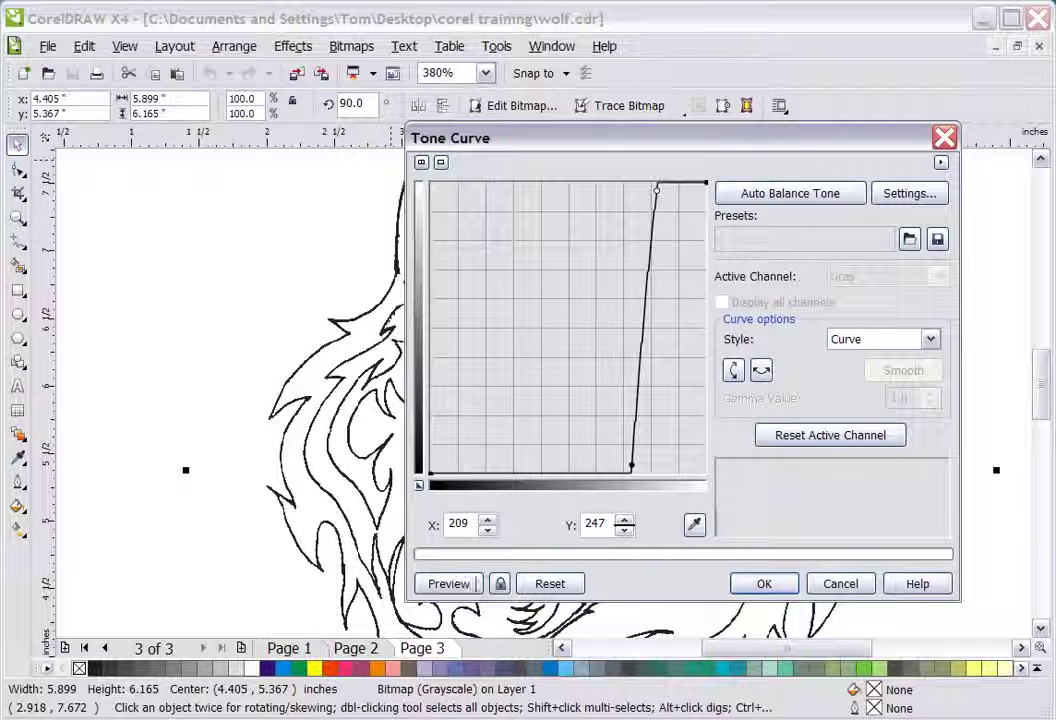
{"action": "left_click", "coordinate": [476, 582]}
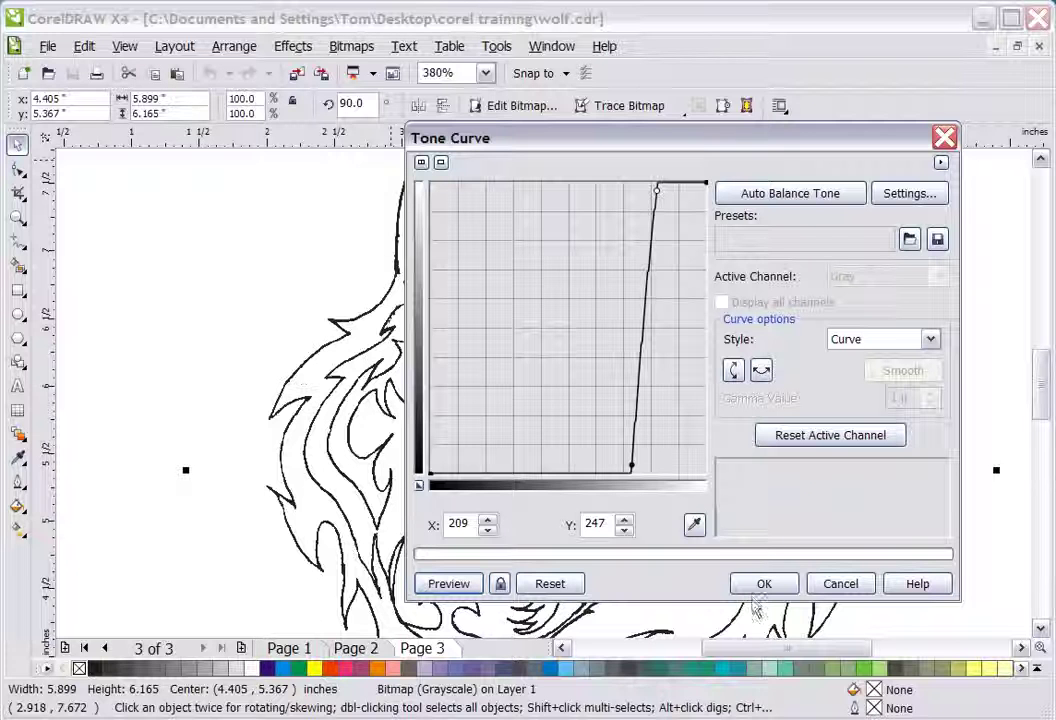
Apply the tone curve and zoom in briefly to inspect the wolf's cheek line
{"action": "left_click", "coordinate": [786, 590]}
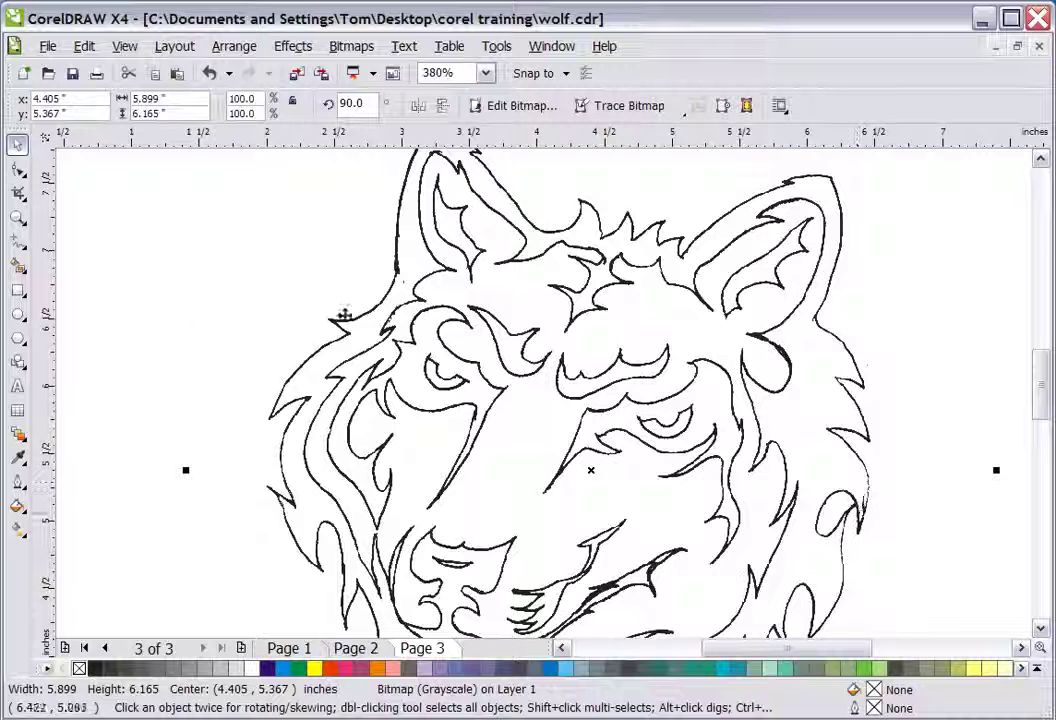
{"action": "left_click", "coordinate": [18, 217]}
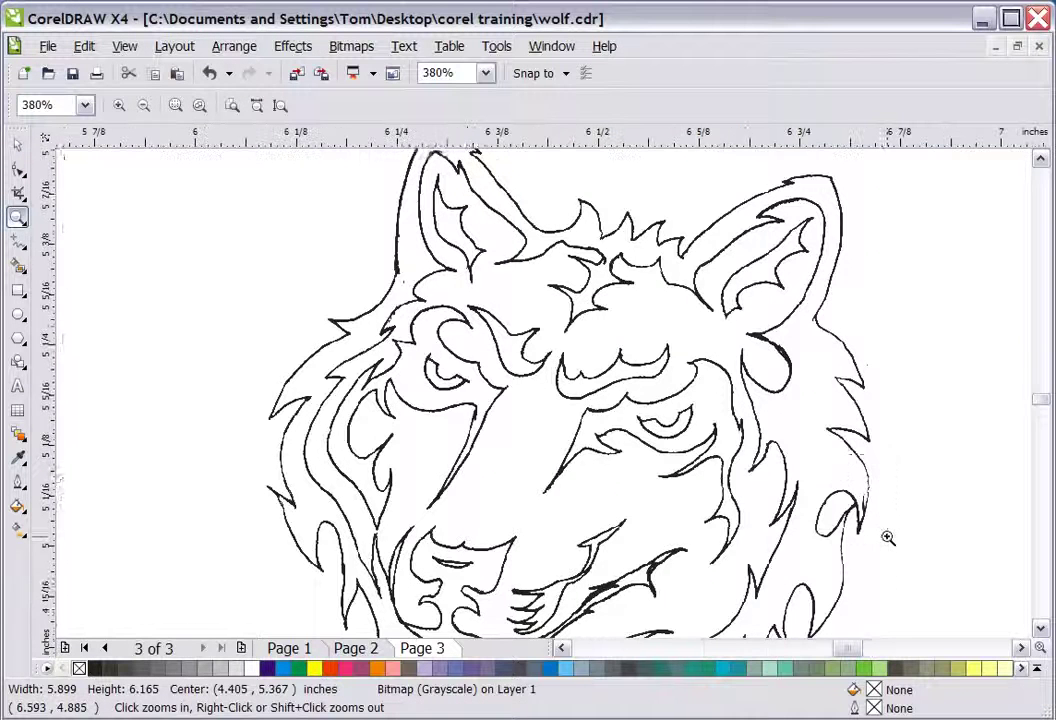
{"action": "left_click_drag", "start_coordinate": [884, 576], "coordinate": [722, 476]}
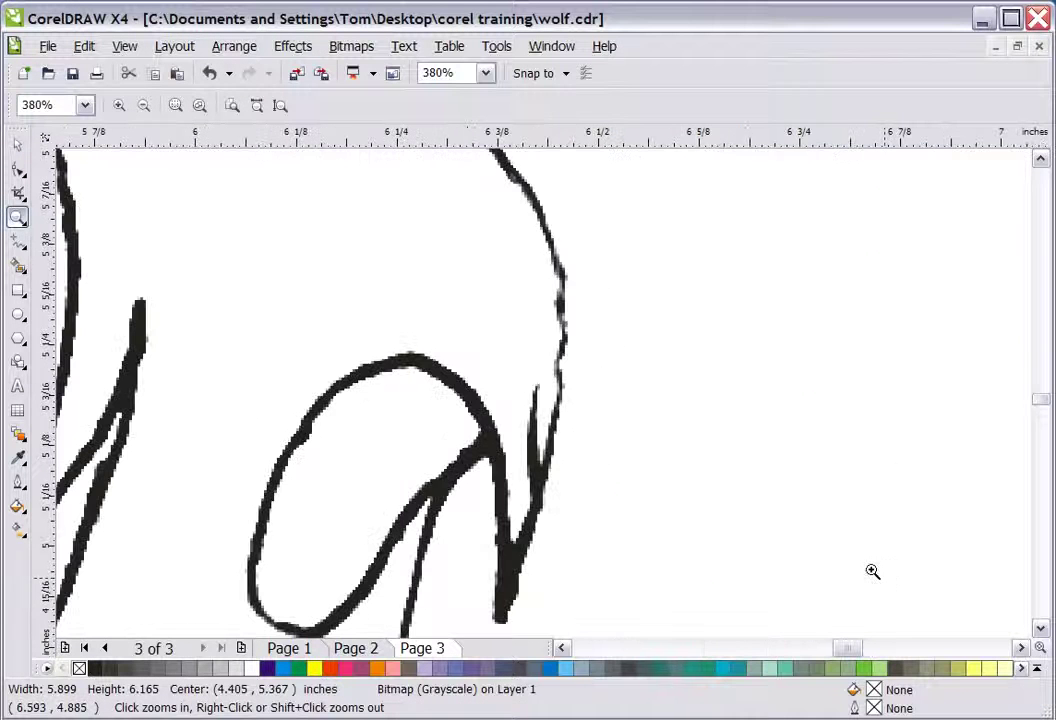
{"action": "left_click", "coordinate": [414, 309], "text": "shift"}
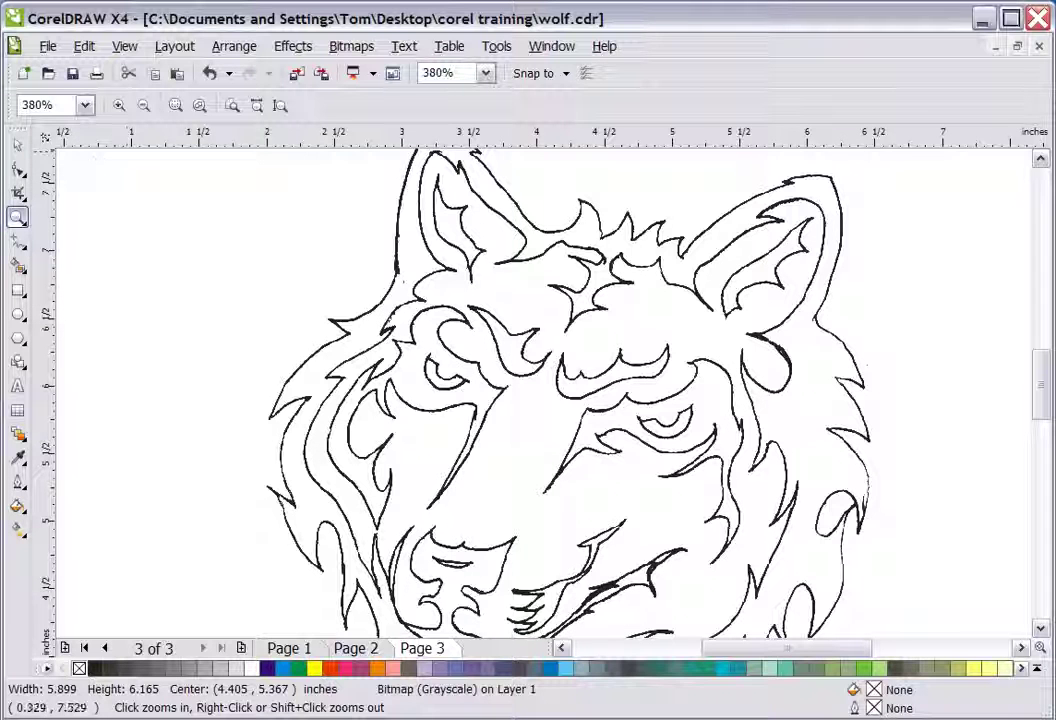
{"action": "key", "text": "space"}
{"action": "key", "text": "space"}
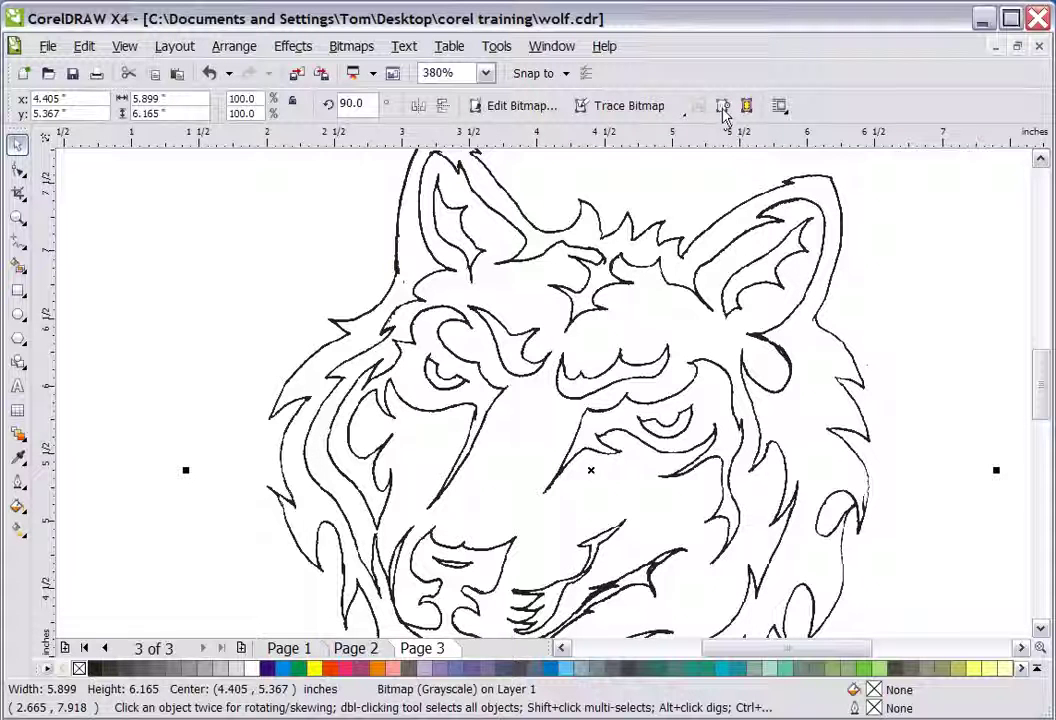
Leave the resample settings unchanged and start an Outline Trace with the Detailed logo preset
{"action": "left_click", "coordinate": [722, 106]}
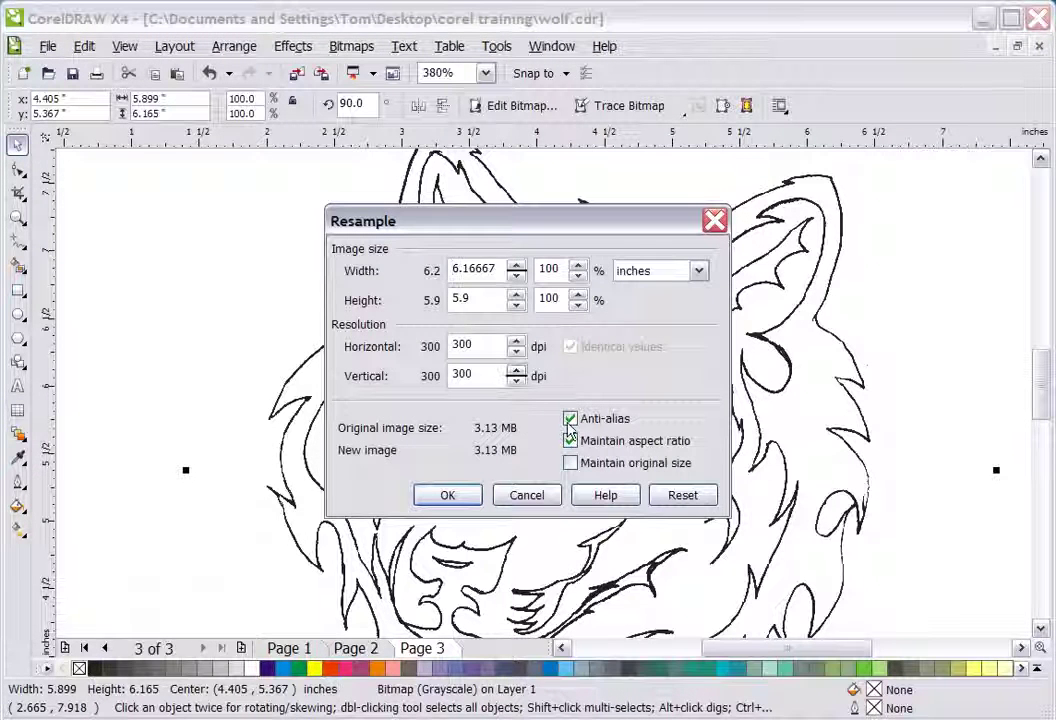
{"action": "left_click", "coordinate": [549, 496]}
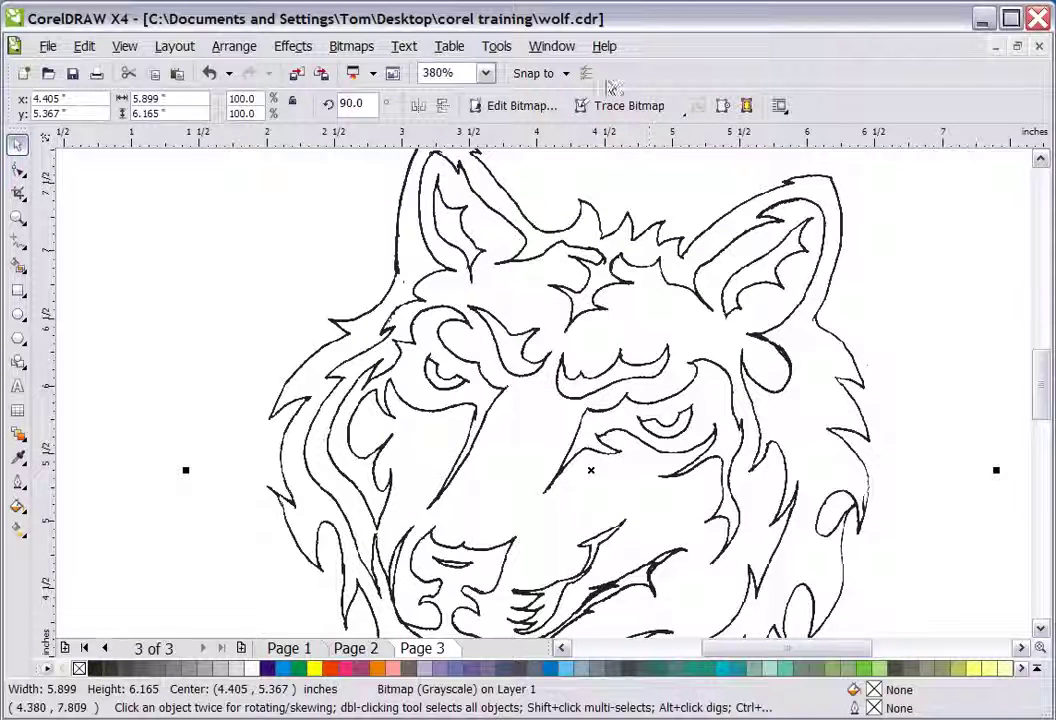
{"action": "left_click", "coordinate": [608, 108]}
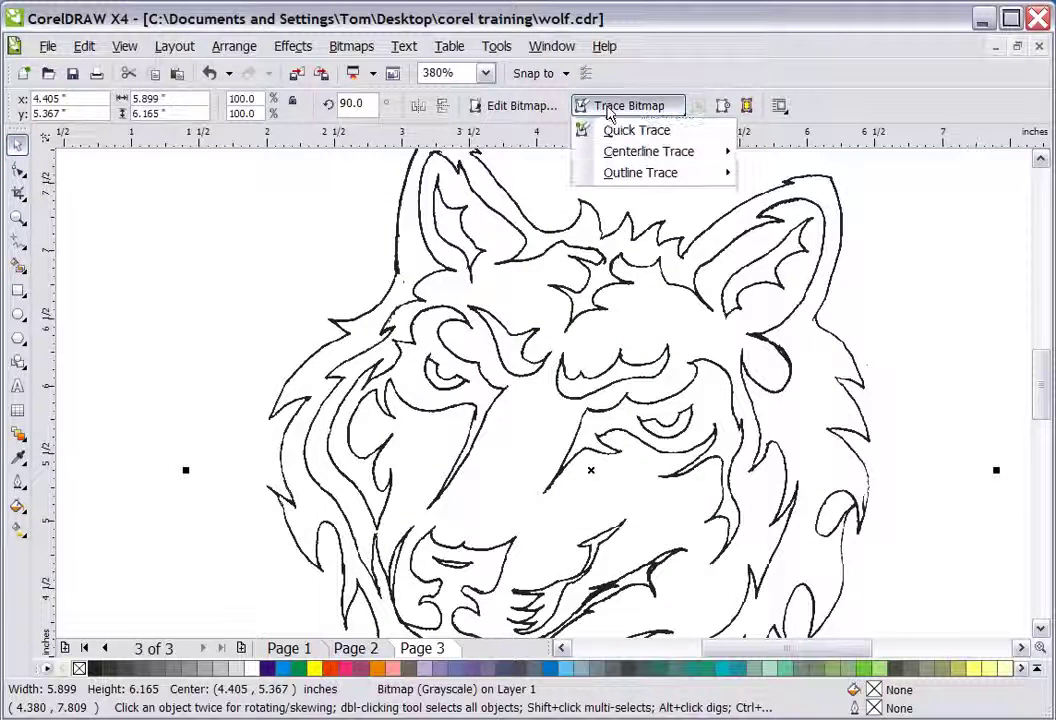
{"action": "mouse_move", "coordinate": [630, 180]}
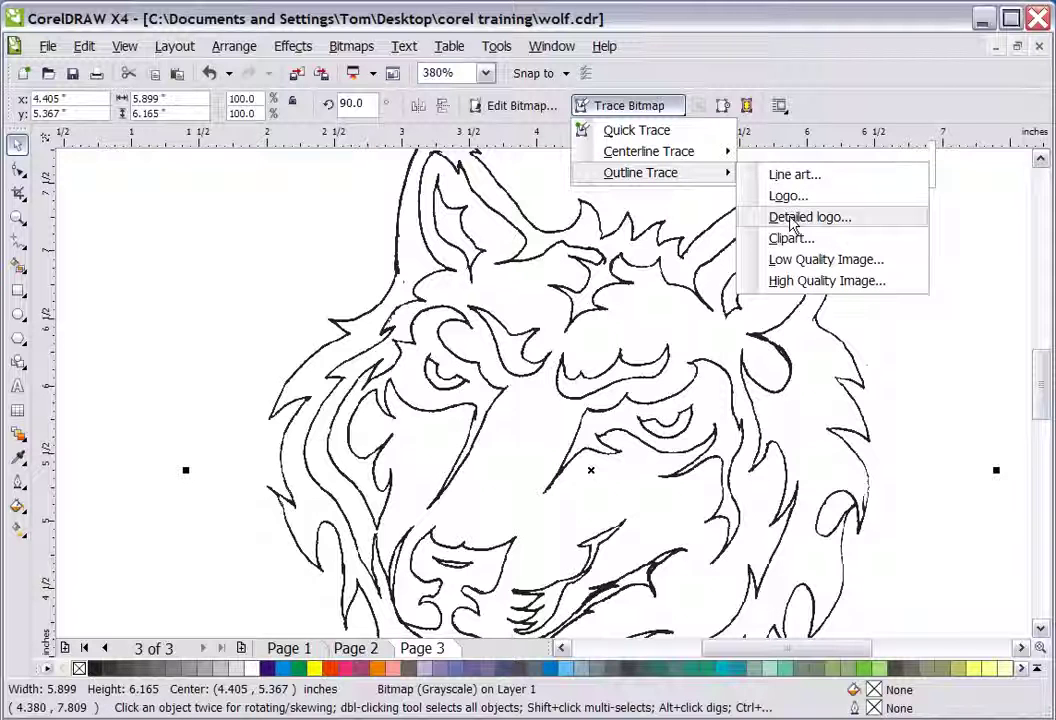
{"action": "left_click", "coordinate": [790, 222]}
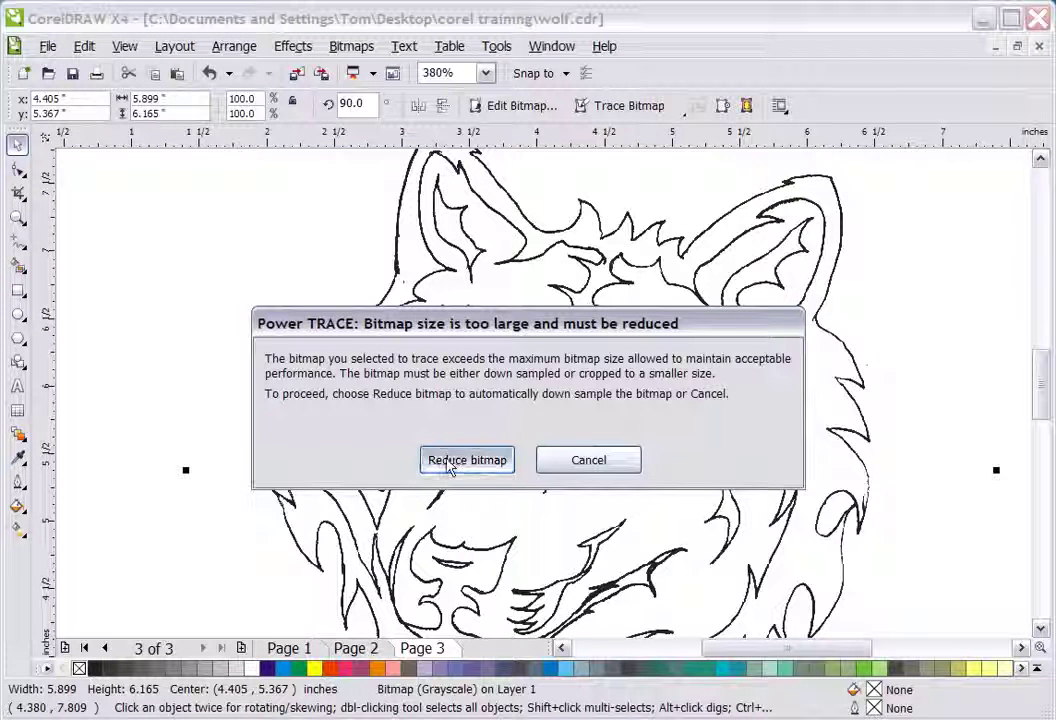
Accept reducing the oversized bitmap, then zoom the PowerTRACE preview onto the wolf's right ear and cheek
{"action": "left_click", "coordinate": [444, 466]}
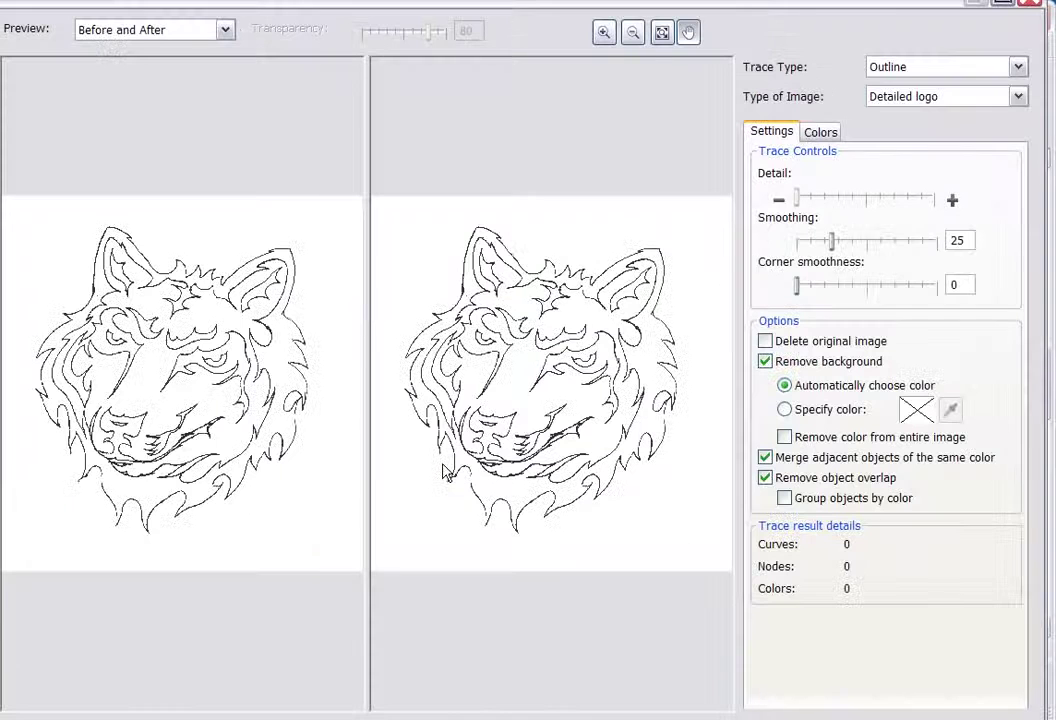
{"action": "scroll", "coordinate": [198, 375], "scroll_direction": "up", "scroll_amount": 2}
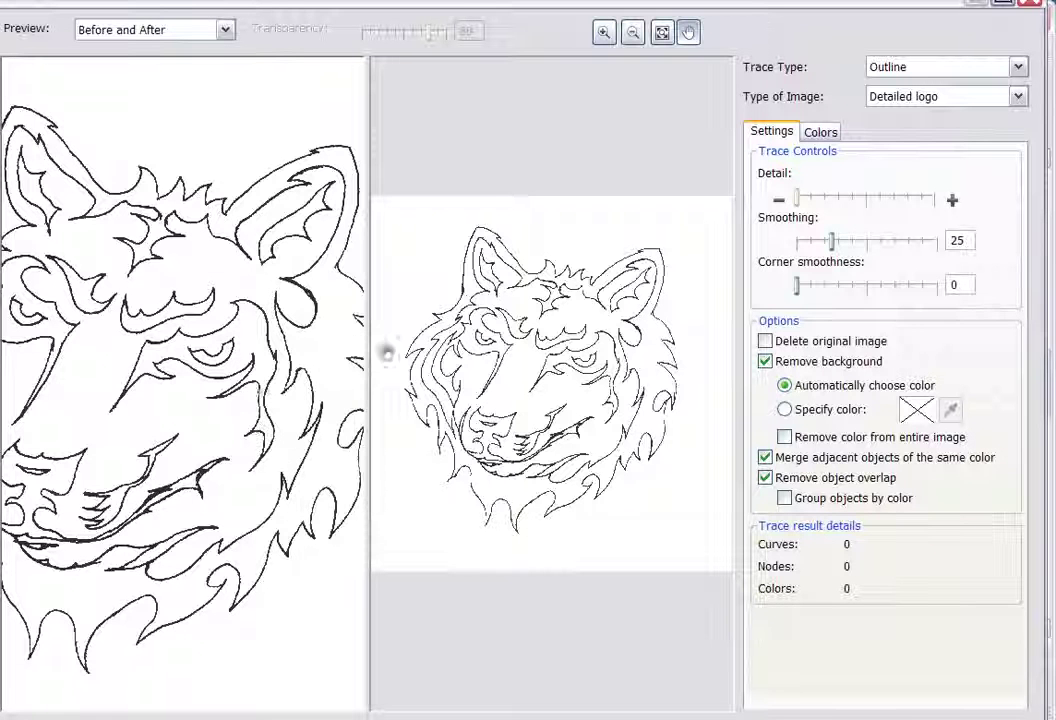
{"action": "left_click_drag", "start_coordinate": [360, 420], "coordinate": [245, 395]}
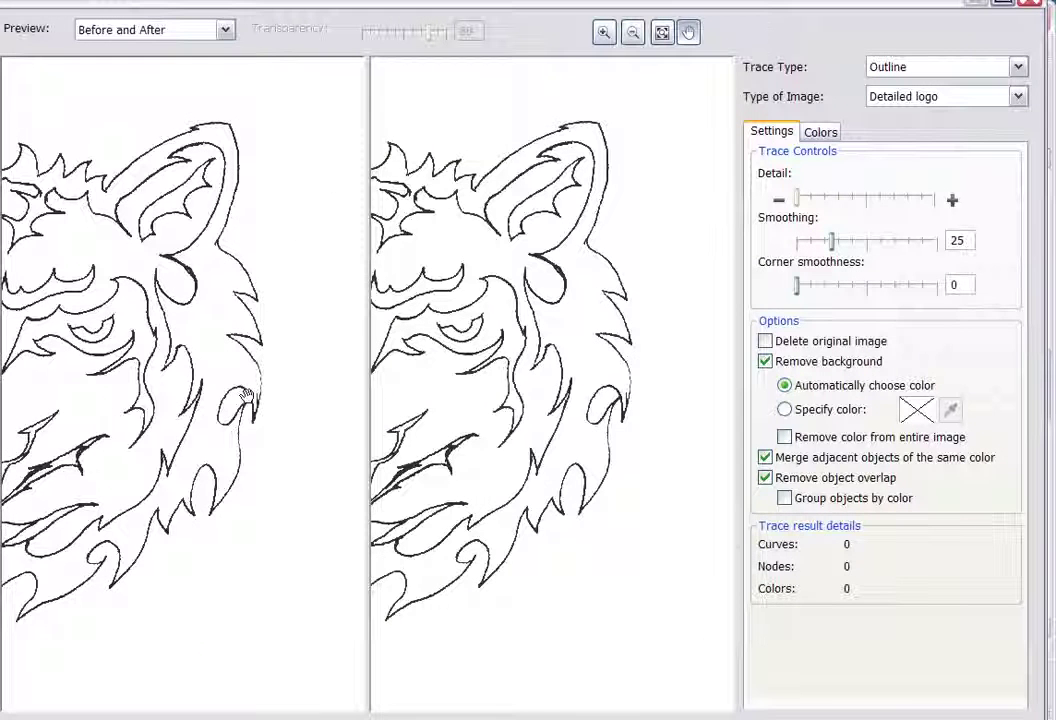
{"action": "scroll", "coordinate": [247, 395], "scroll_direction": "up", "scroll_amount": 5}
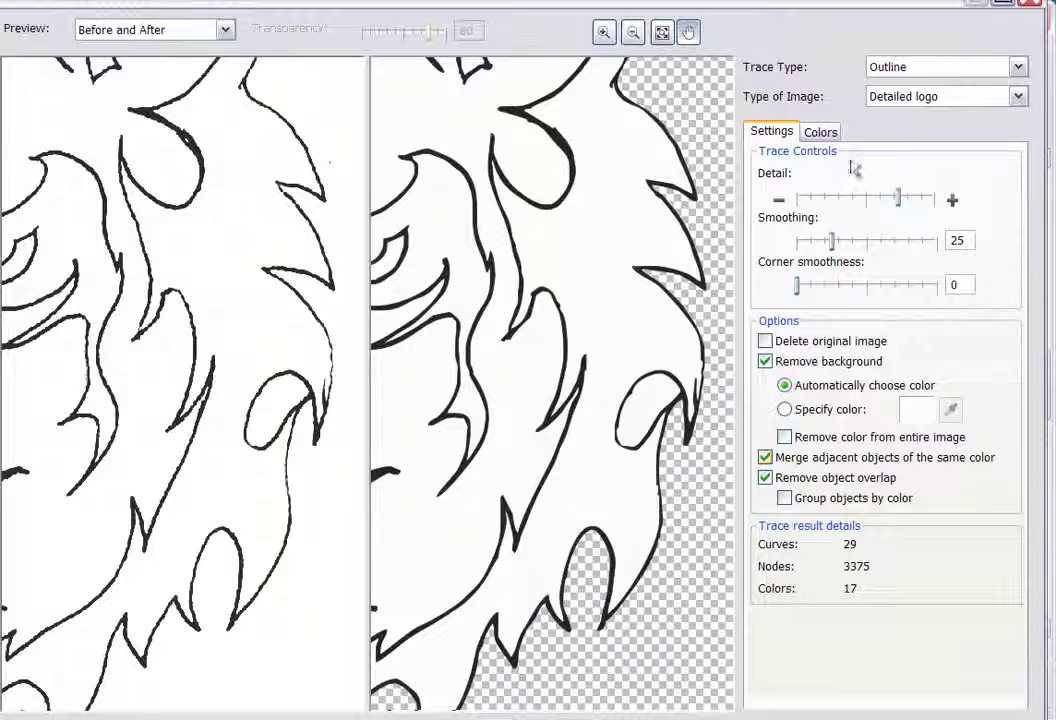
On the Colors tab, cut the trace's number of colours from 17 to 4
{"action": "left_click", "coordinate": [829, 141]}
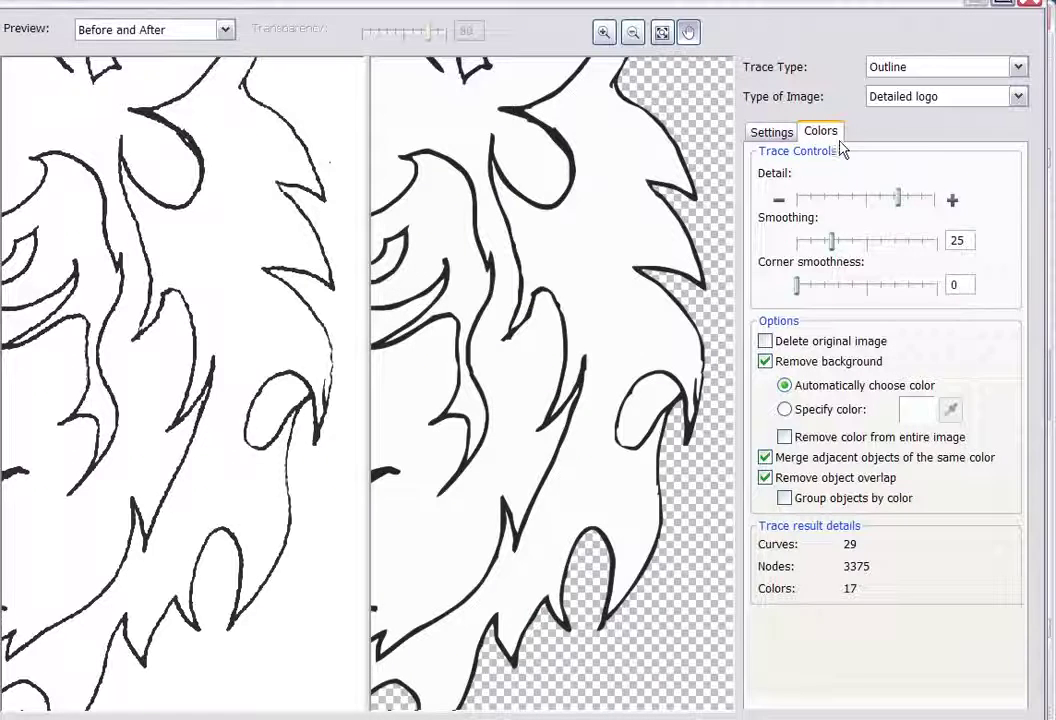
{"action": "left_click", "coordinate": [790, 292]}
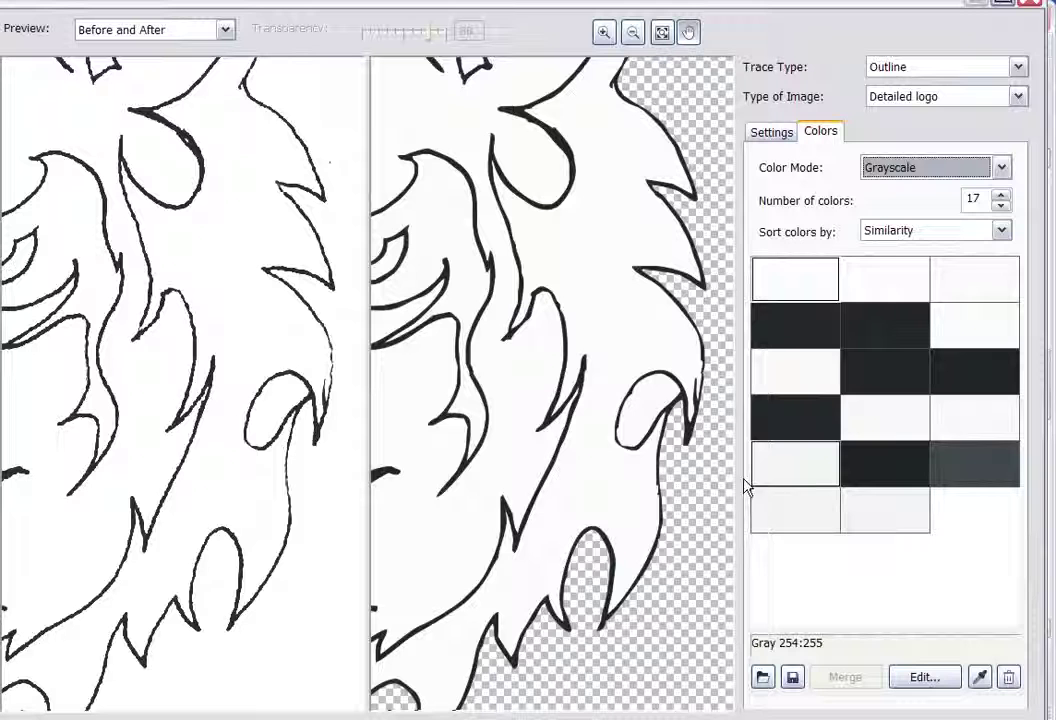
{"action": "left_click", "coordinate": [970, 200]}
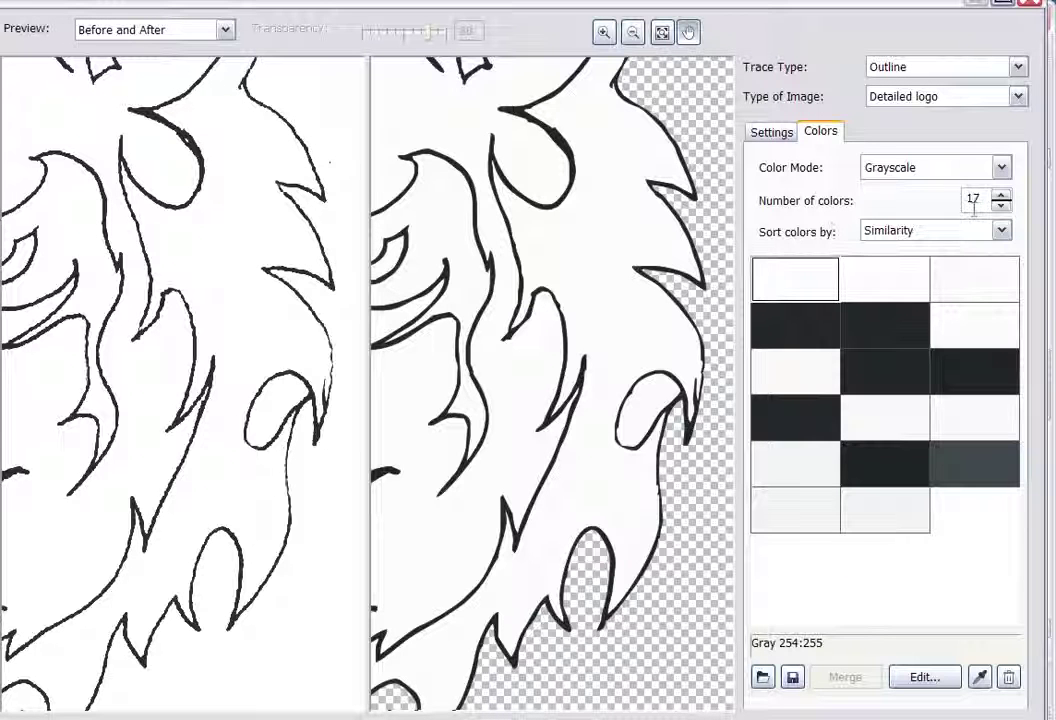
{"action": "left_click_drag", "start_coordinate": [973, 200], "coordinate": [914, 226]}
{"action": "type", "text": "2"}
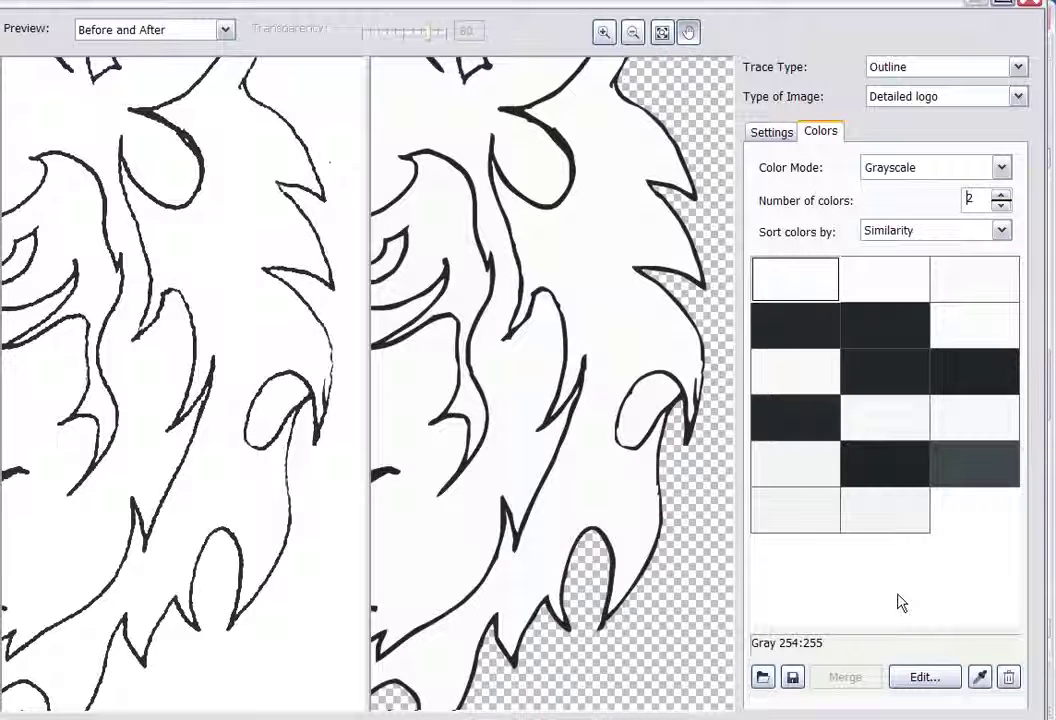
{"action": "key", "text": "Return"}
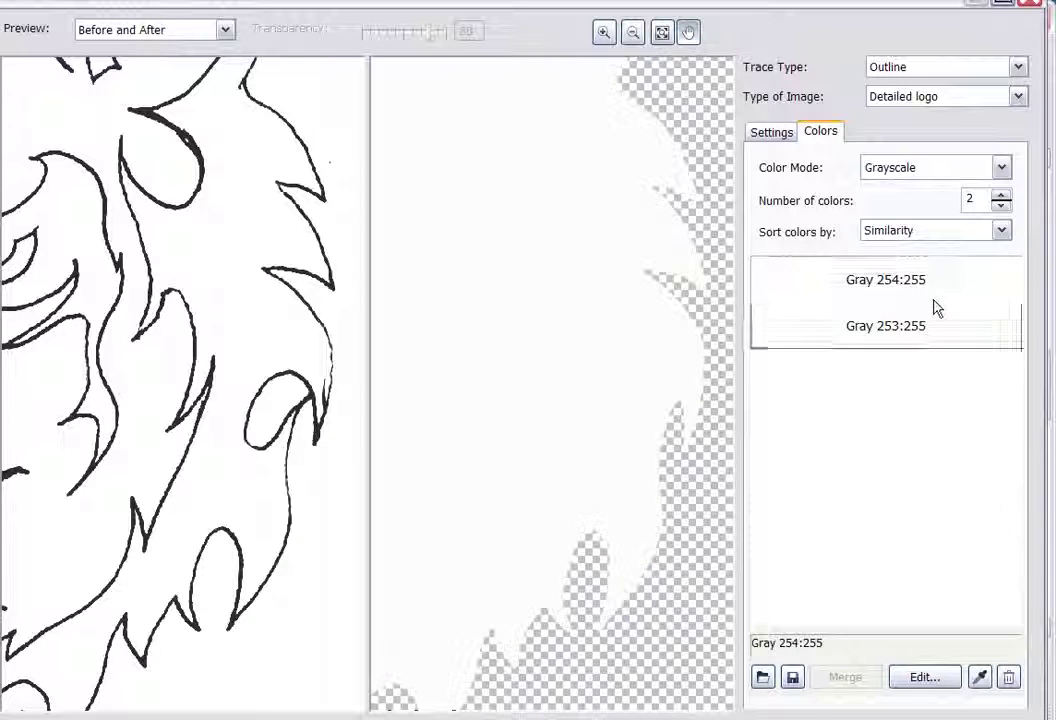
{"action": "double_click", "coordinate": [983, 195]}
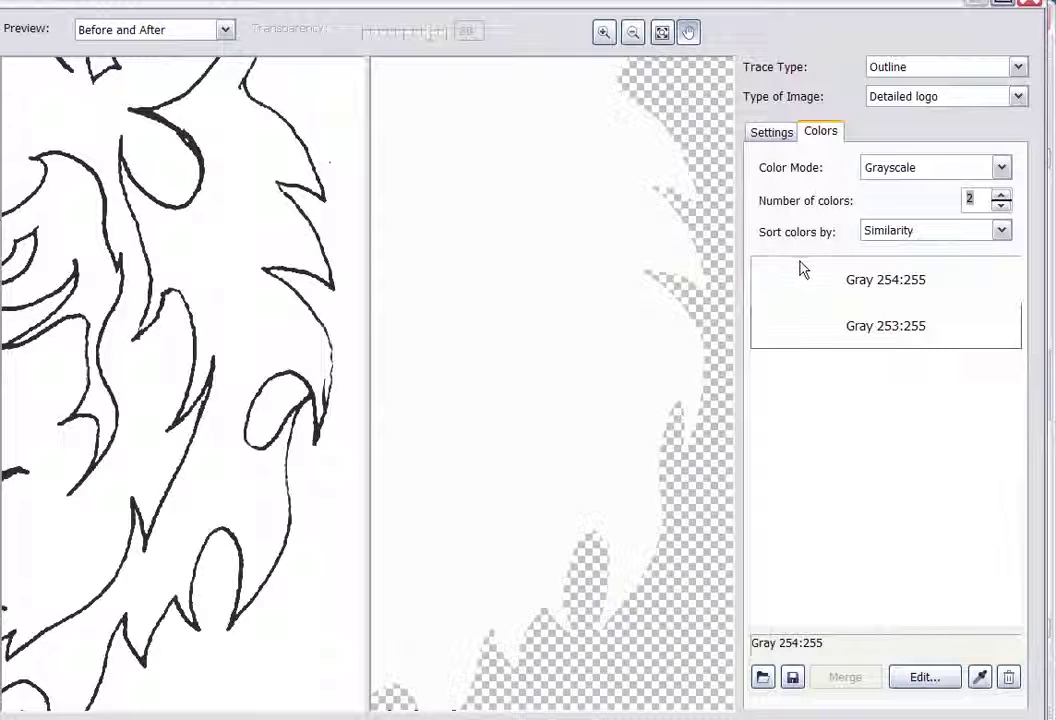
{"action": "type", "text": "4"}
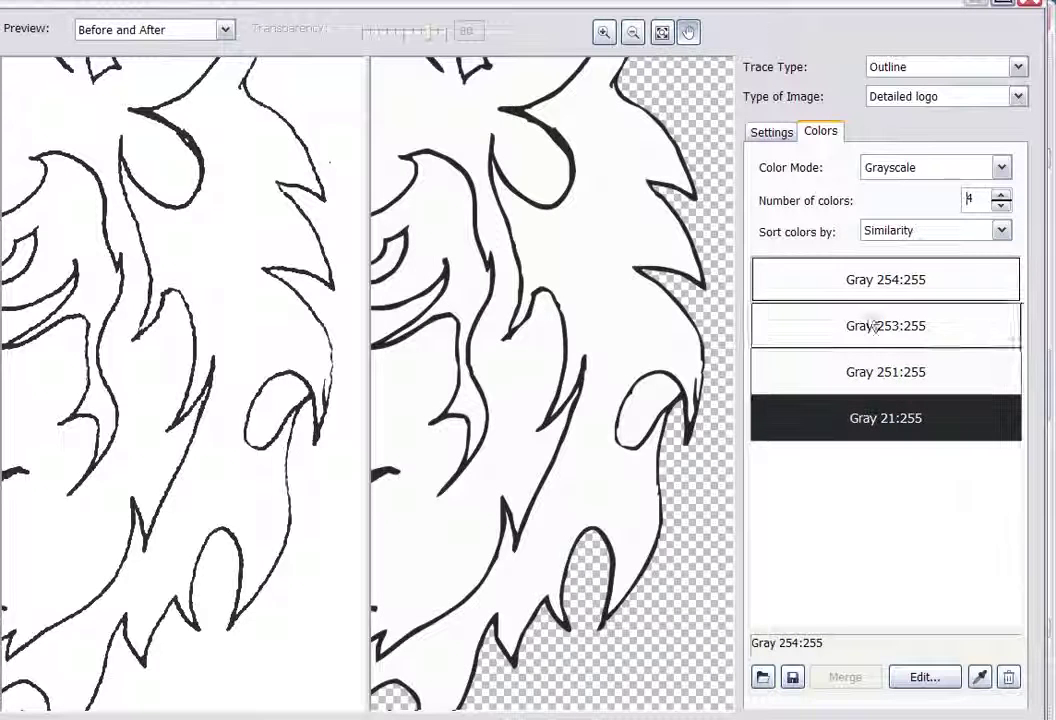
Select the three light greys, starting from Gray 254:255, and merge them into one colour
{"action": "left_click", "coordinate": [922, 292]}
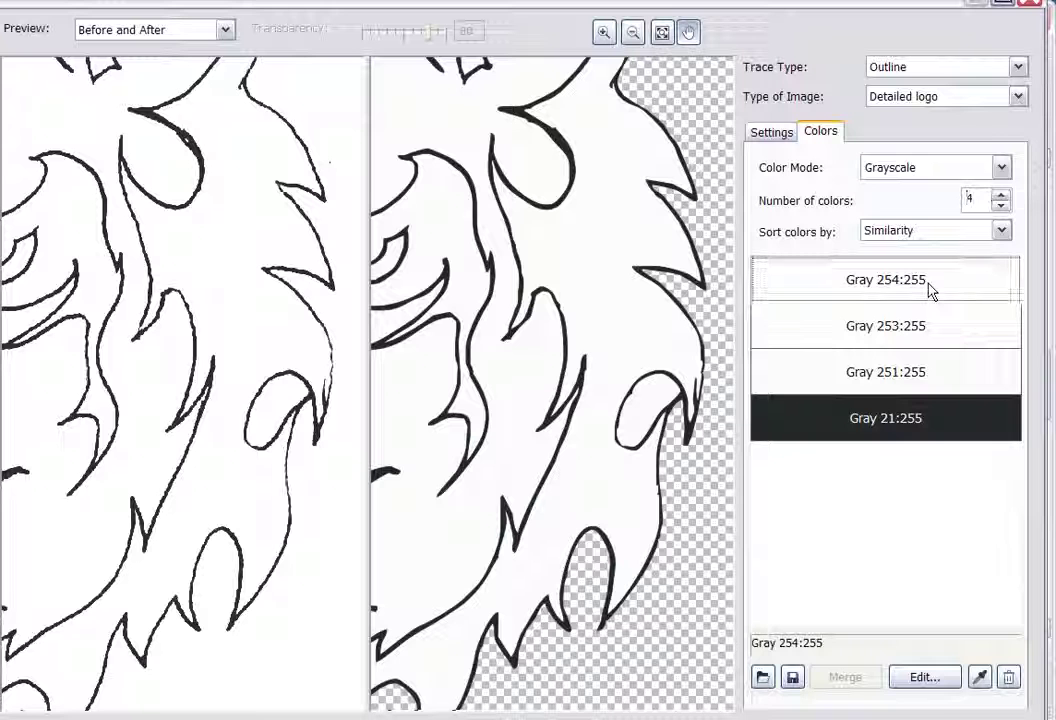
{"action": "left_click", "coordinate": [922, 367], "text": "shift"}
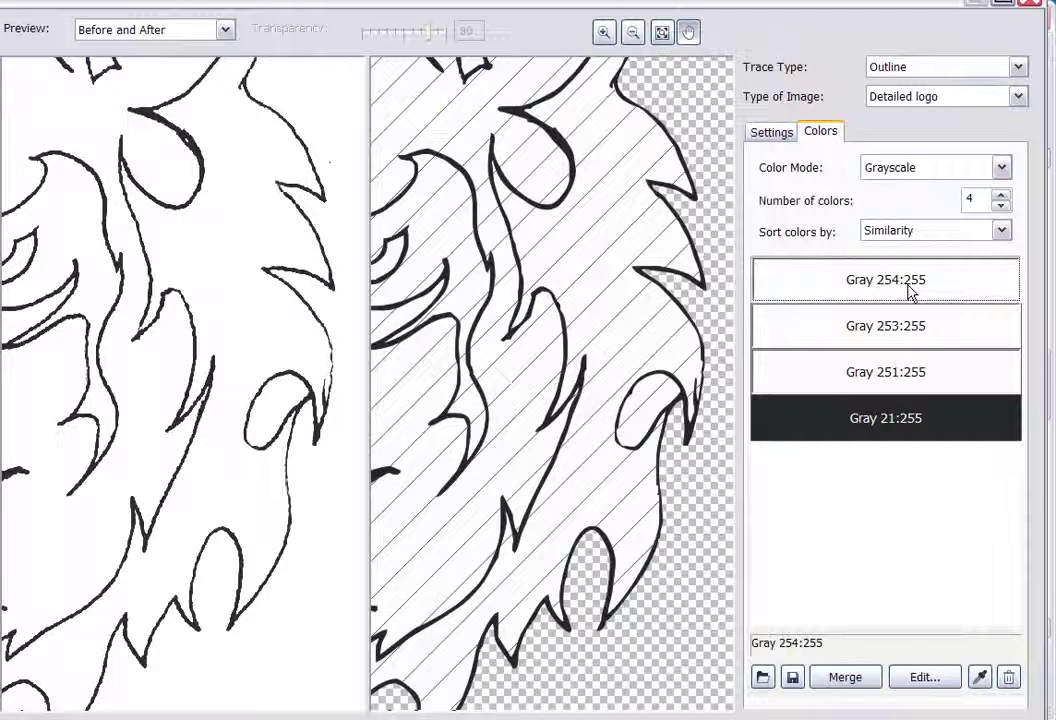
{"action": "left_click", "coordinate": [852, 678]}
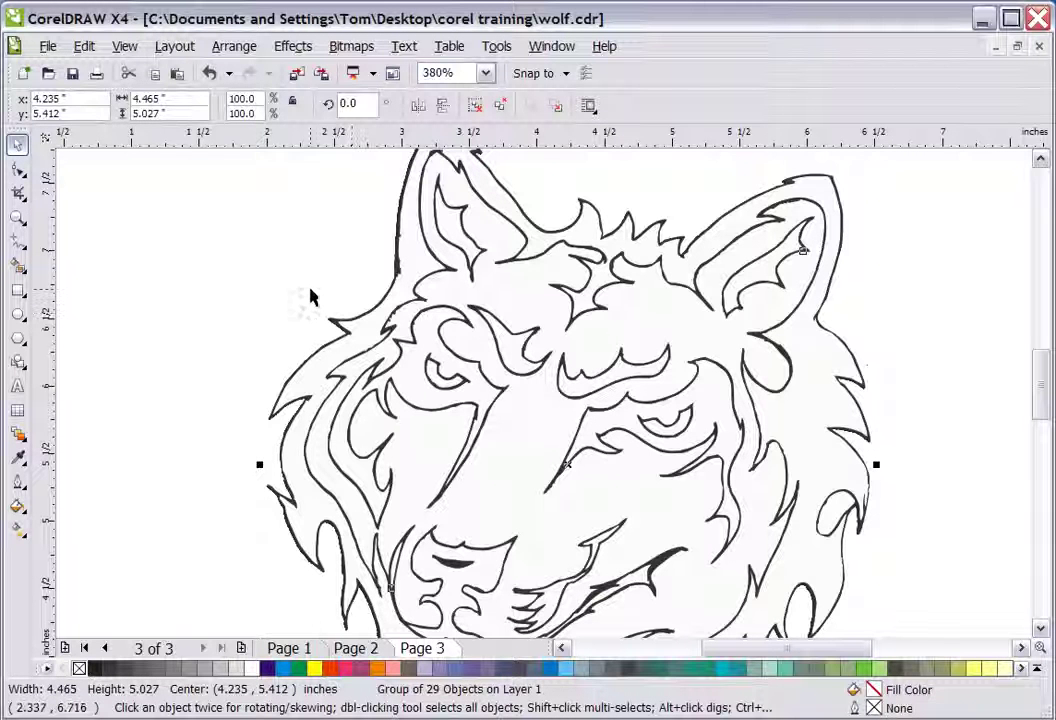
Check the original grayscale wolf bitmap beneath the trace, then deselect it
{"action": "key", "text": "ctrl+z"}
{"action": "left_click", "coordinate": [184, 293]}
{"action": "left_click", "coordinate": [265, 283]}
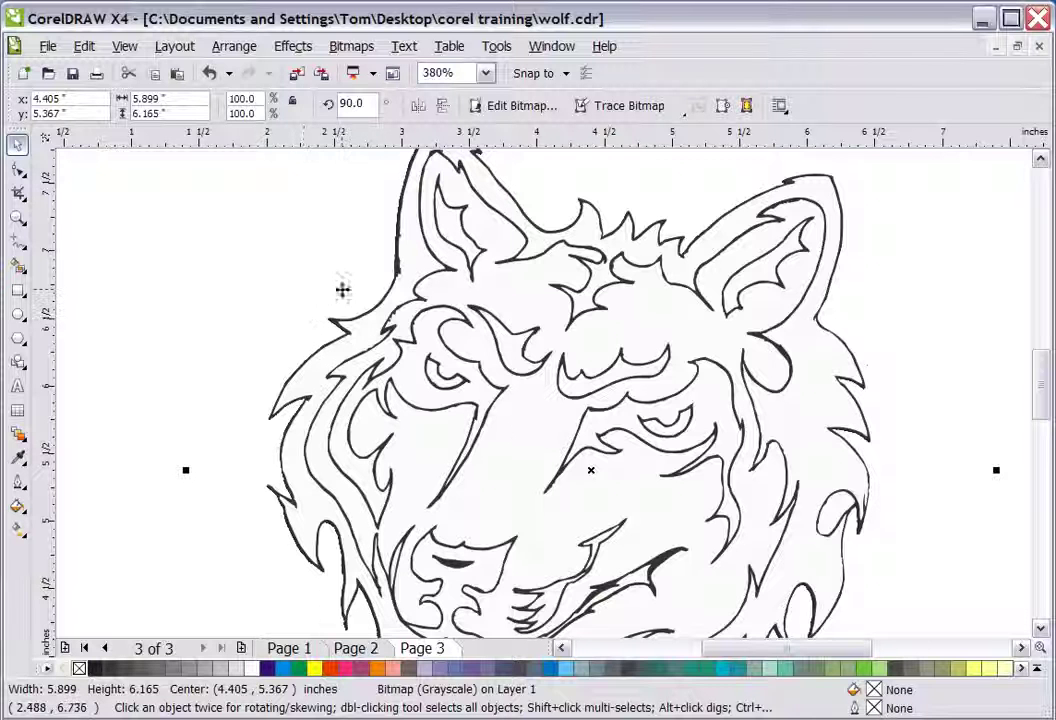
{"action": "key", "text": "Escape"}
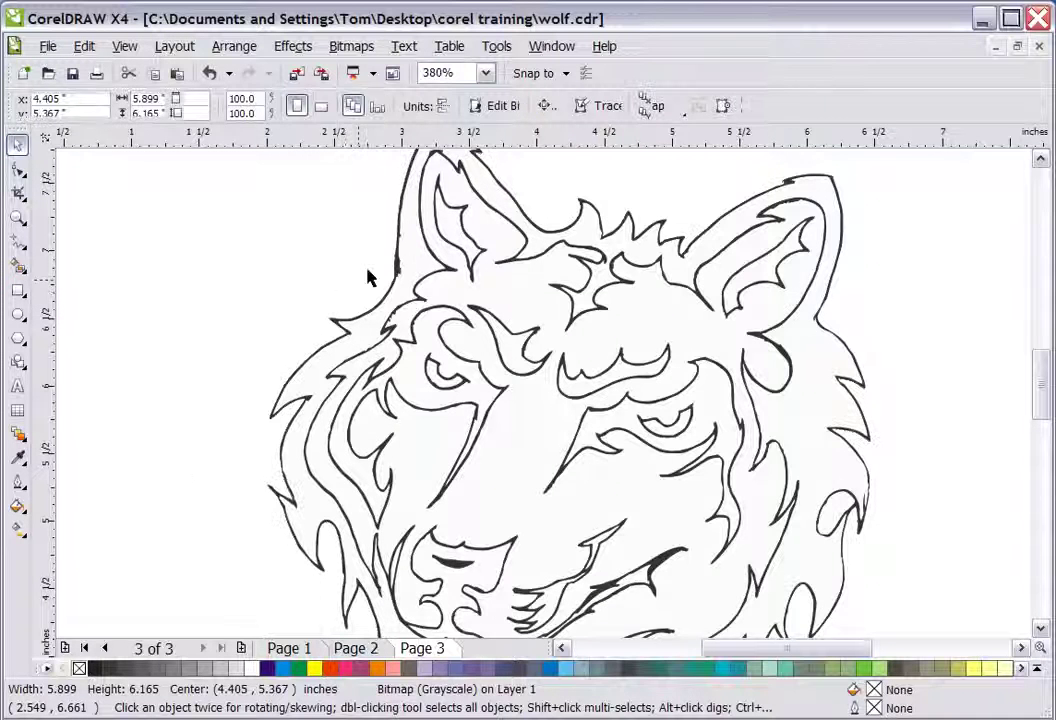
Zoom to frame the whole traced wolf and select its 29-object group
{"action": "left_click", "coordinate": [18, 217]}
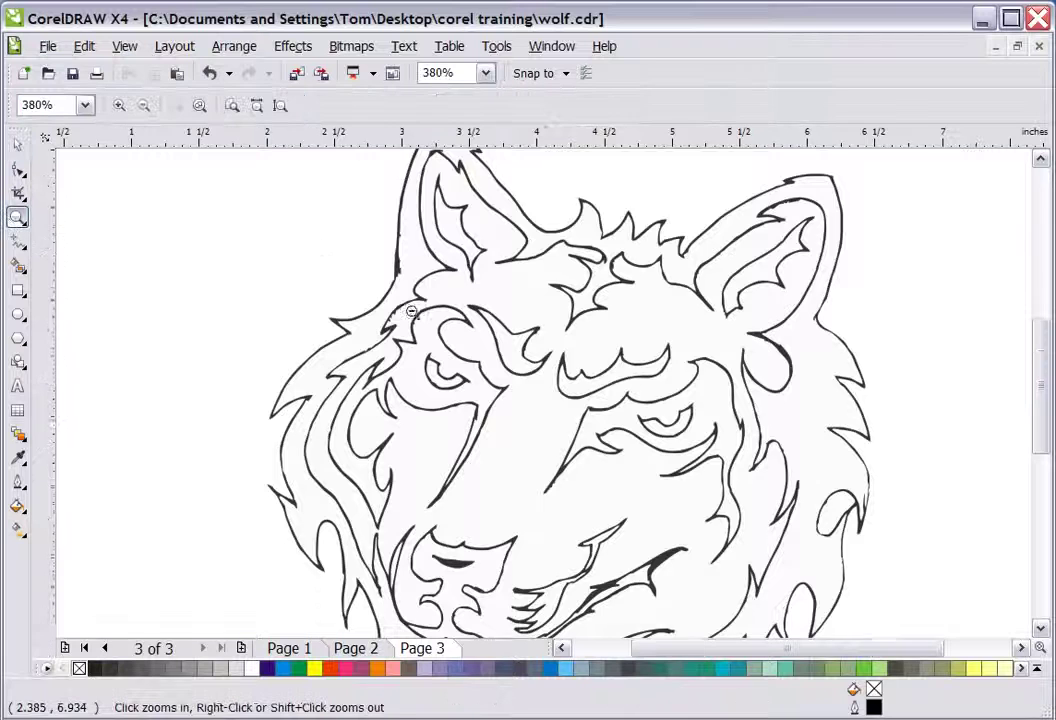
{"action": "right_click", "coordinate": [358, 232]}
{"action": "left_click_drag", "start_coordinate": [358, 232], "coordinate": [737, 595]}
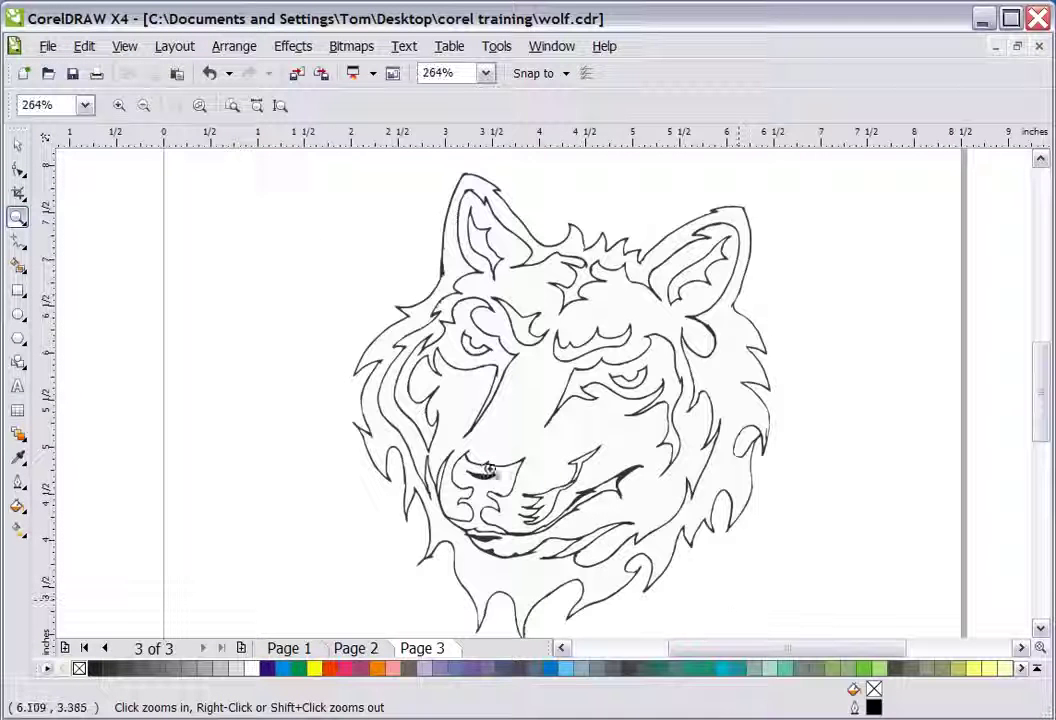
{"action": "left_click", "coordinate": [18, 144]}
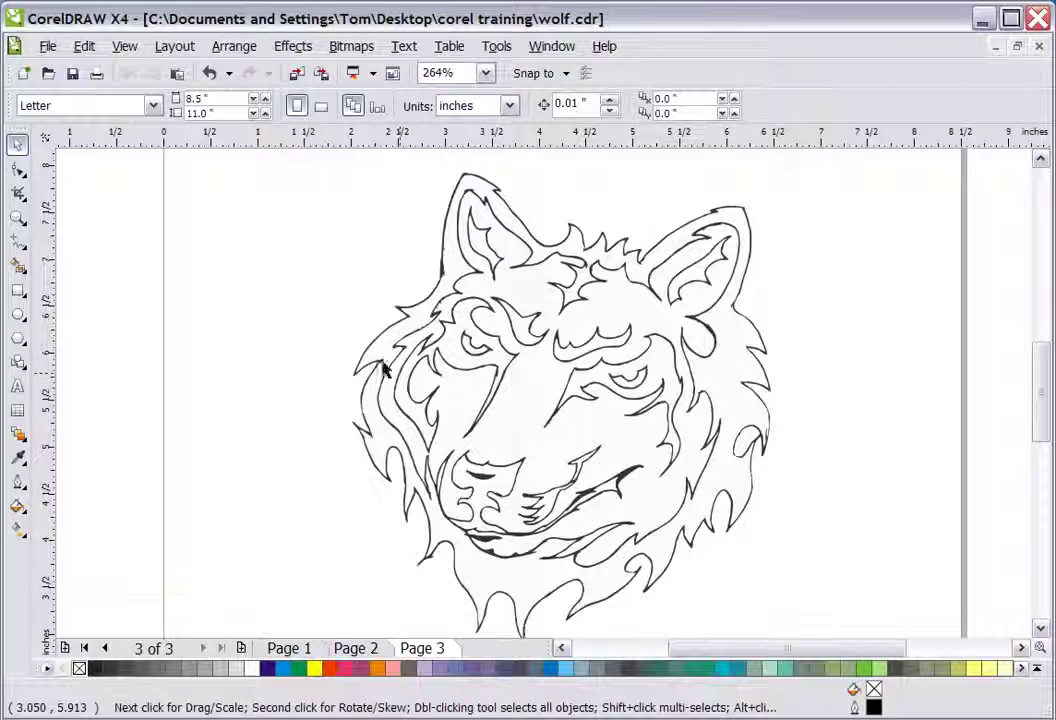
{"action": "left_click", "coordinate": [384, 357]}
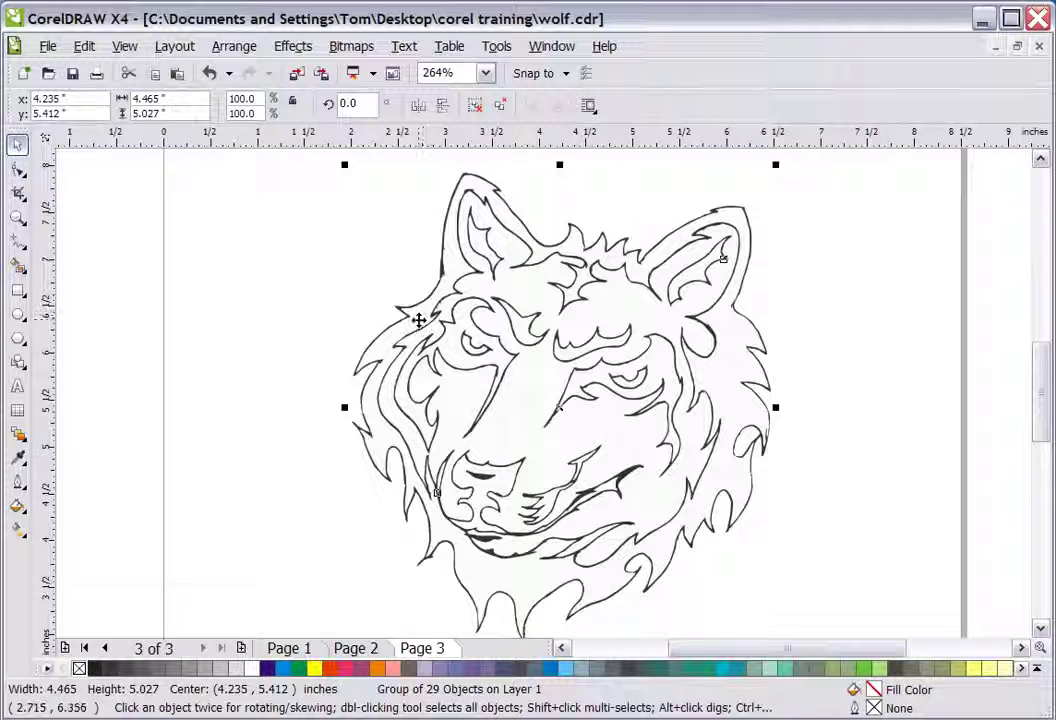
{"action": "left_click", "coordinate": [418, 320], "text": "ctrl"}
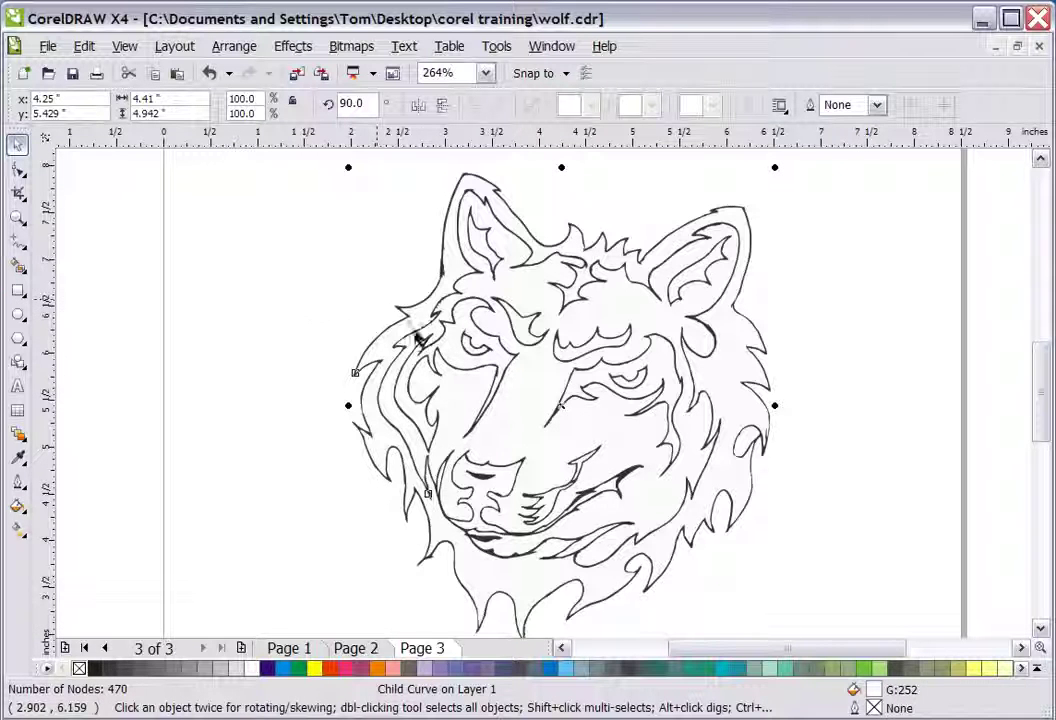
{"action": "left_click", "coordinate": [325, 266]}
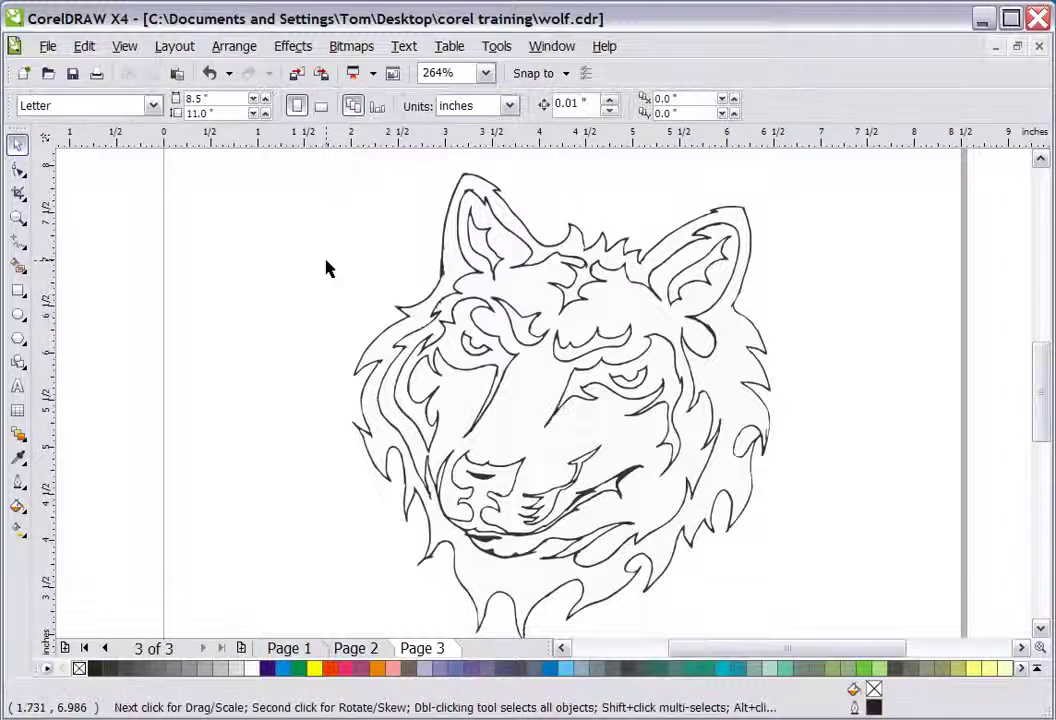
{"action": "left_click", "coordinate": [421, 322]}
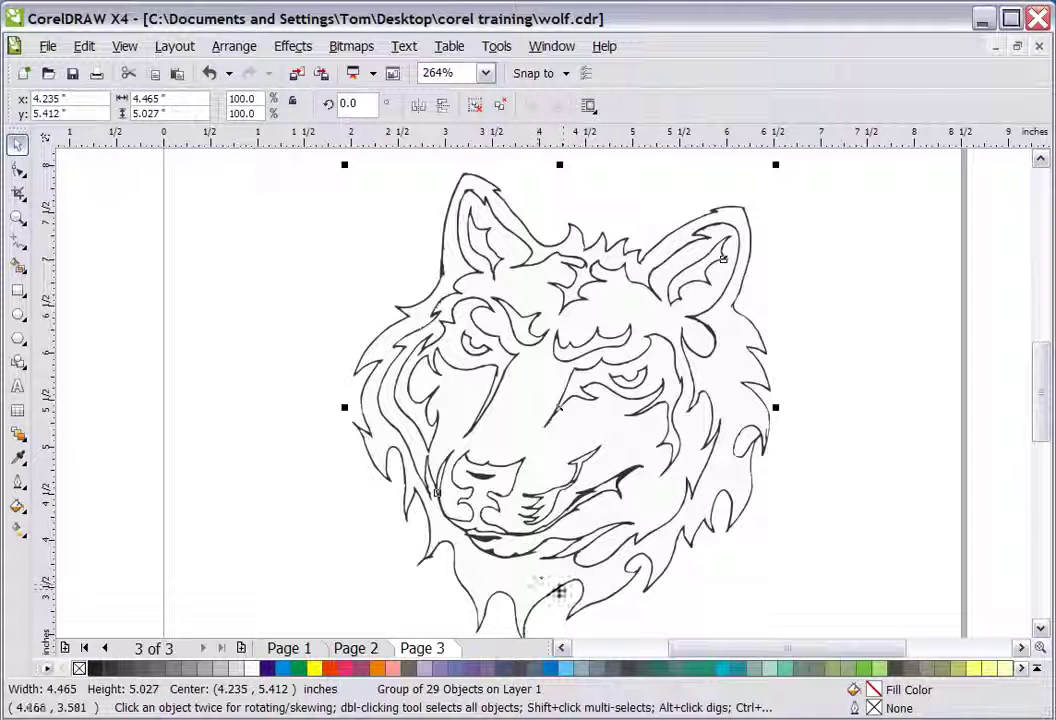
{"action": "left_click", "coordinate": [356, 438]}
{"action": "left_click", "coordinate": [307, 433]}
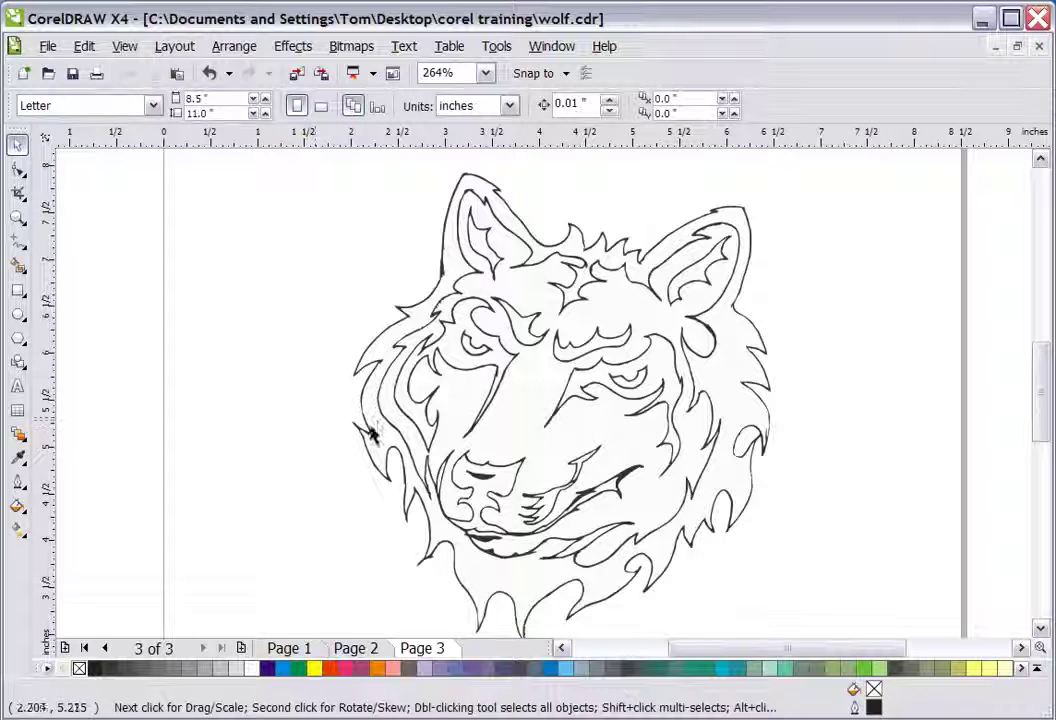
{"action": "left_click", "coordinate": [377, 428]}
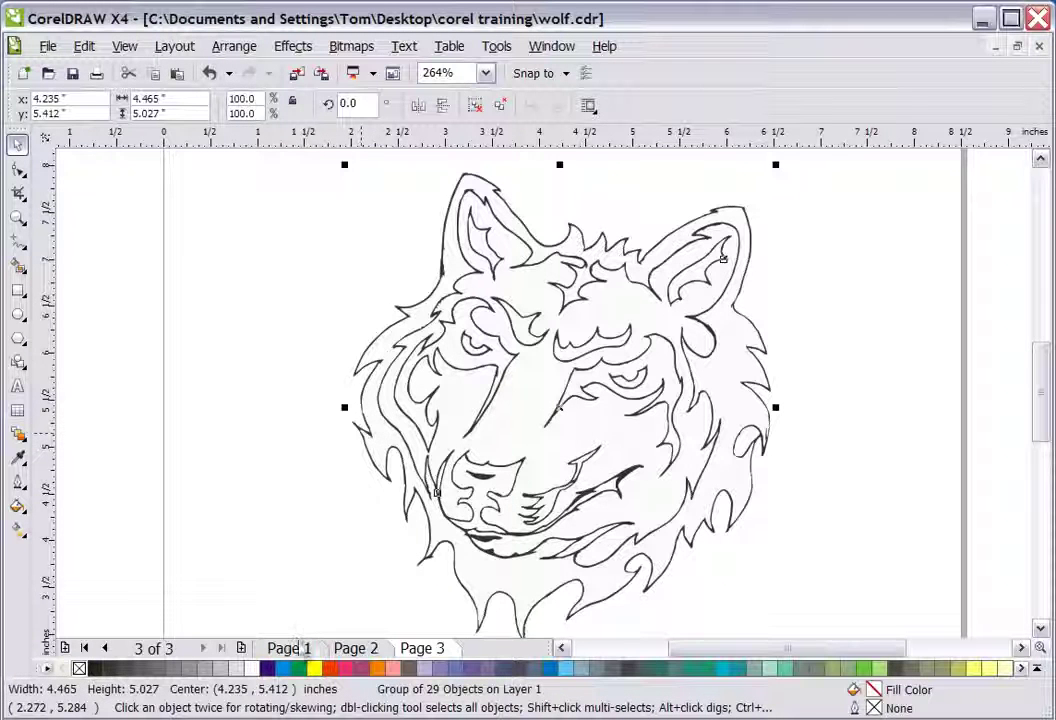
{"action": "left_click", "coordinate": [95, 668]}
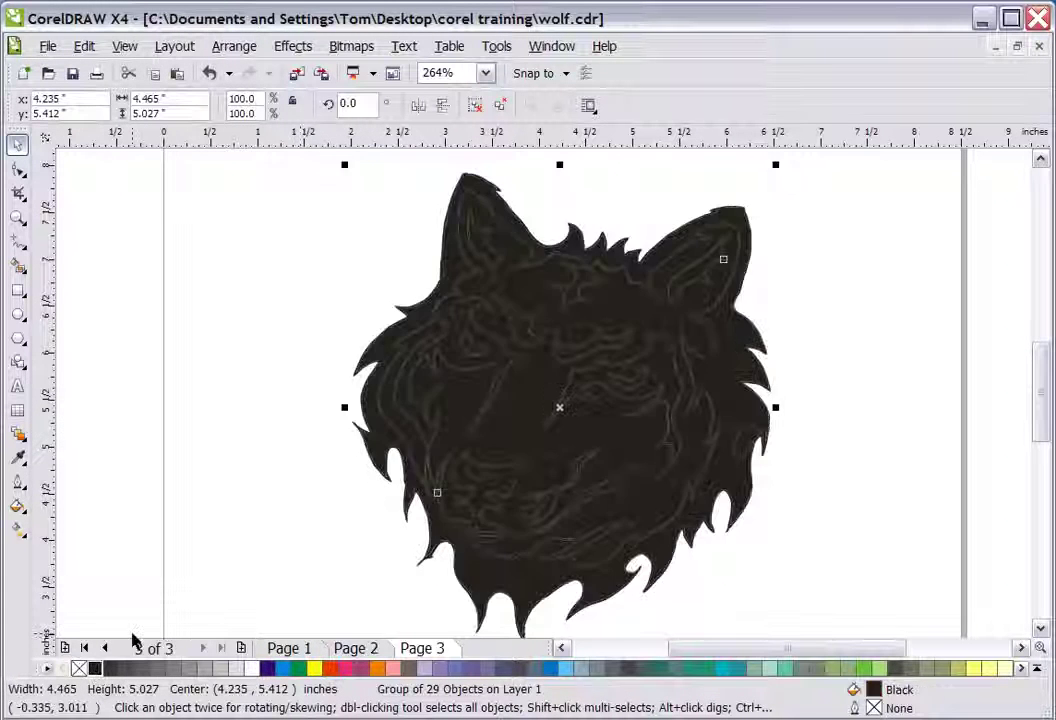
{"action": "key", "text": "ctrl+z"}
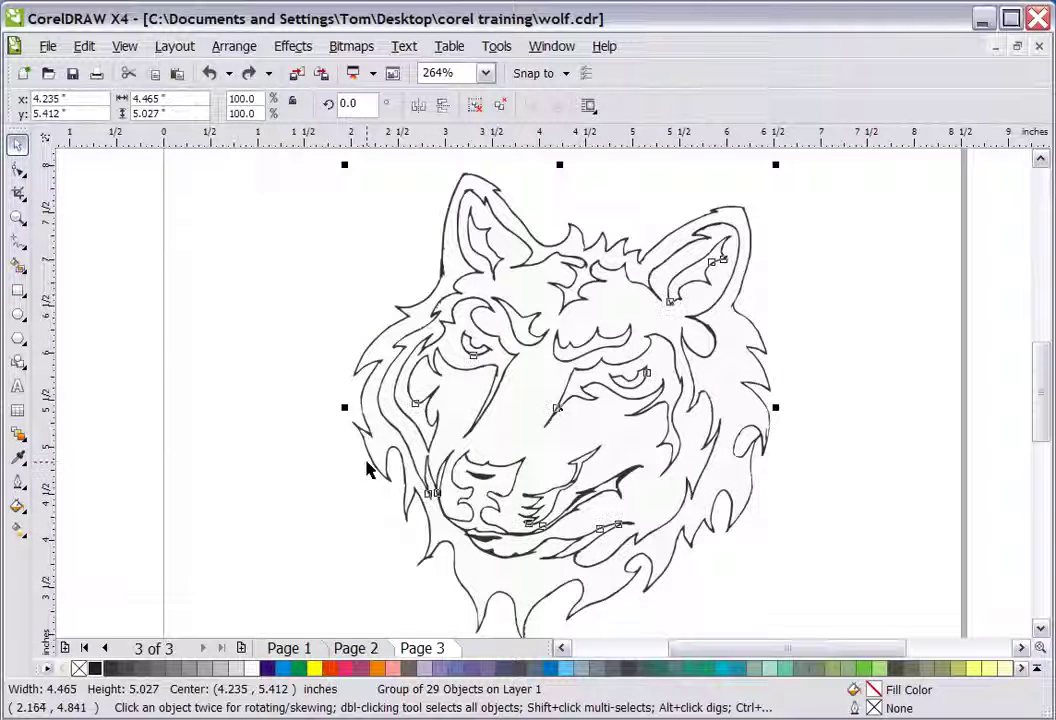
Fill the wolf's outer mane and both eye markings with black
{"action": "left_click", "coordinate": [390, 438]}
{"action": "left_click", "coordinate": [390, 438]}
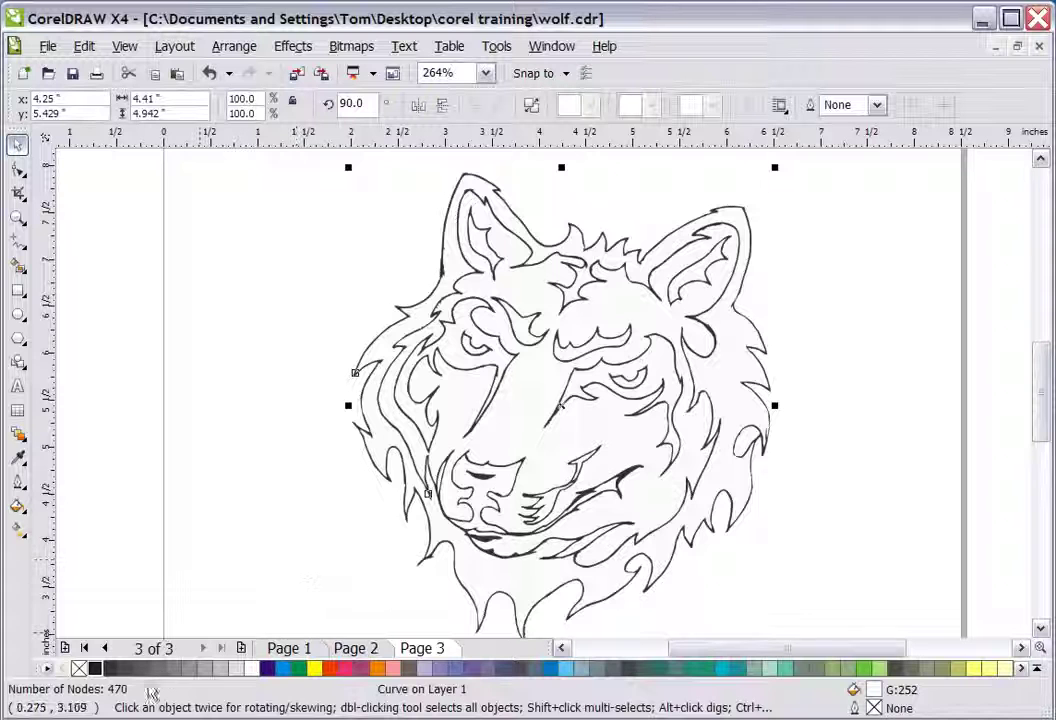
{"action": "left_click", "coordinate": [94, 669]}
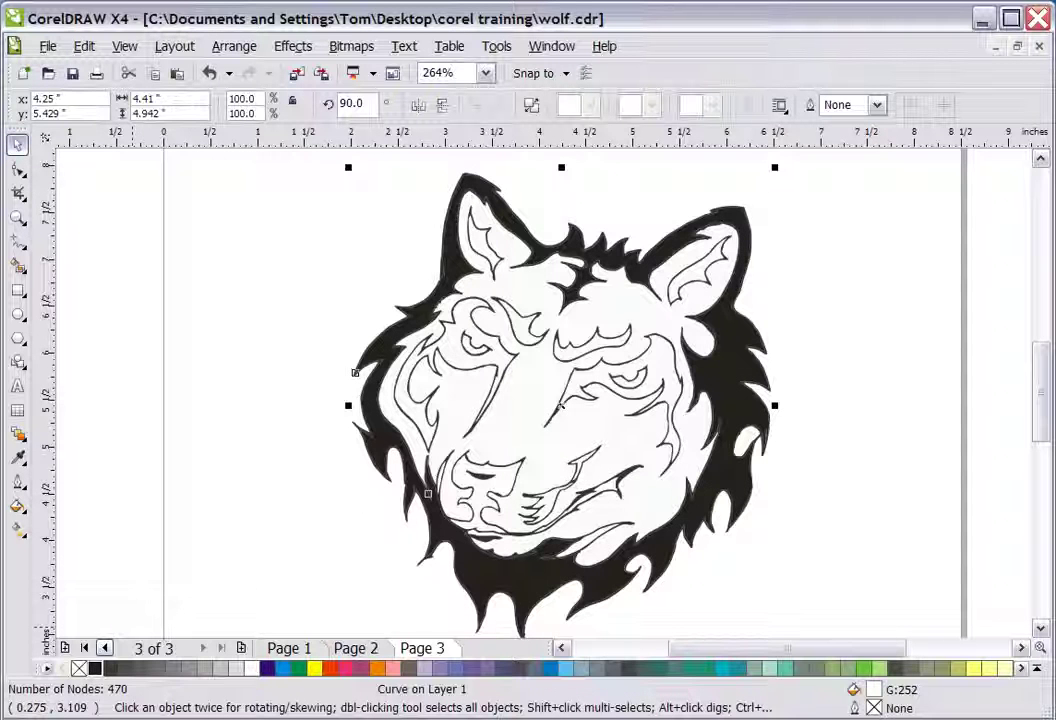
{"action": "left_click", "coordinate": [424, 415]}
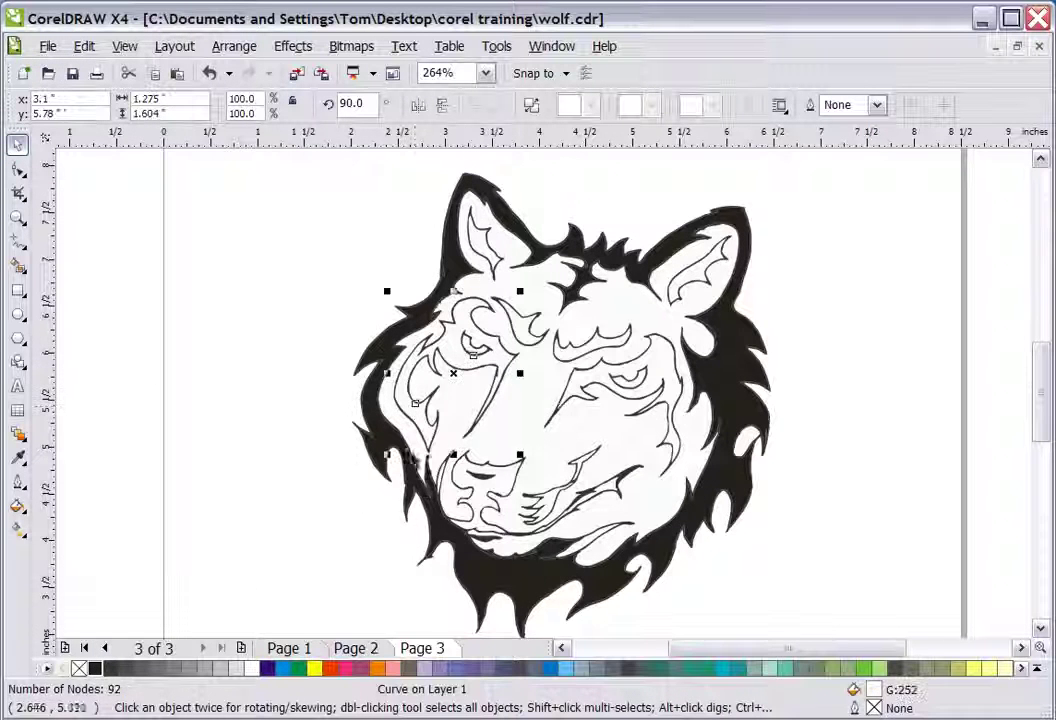
{"action": "left_click", "coordinate": [96, 669]}
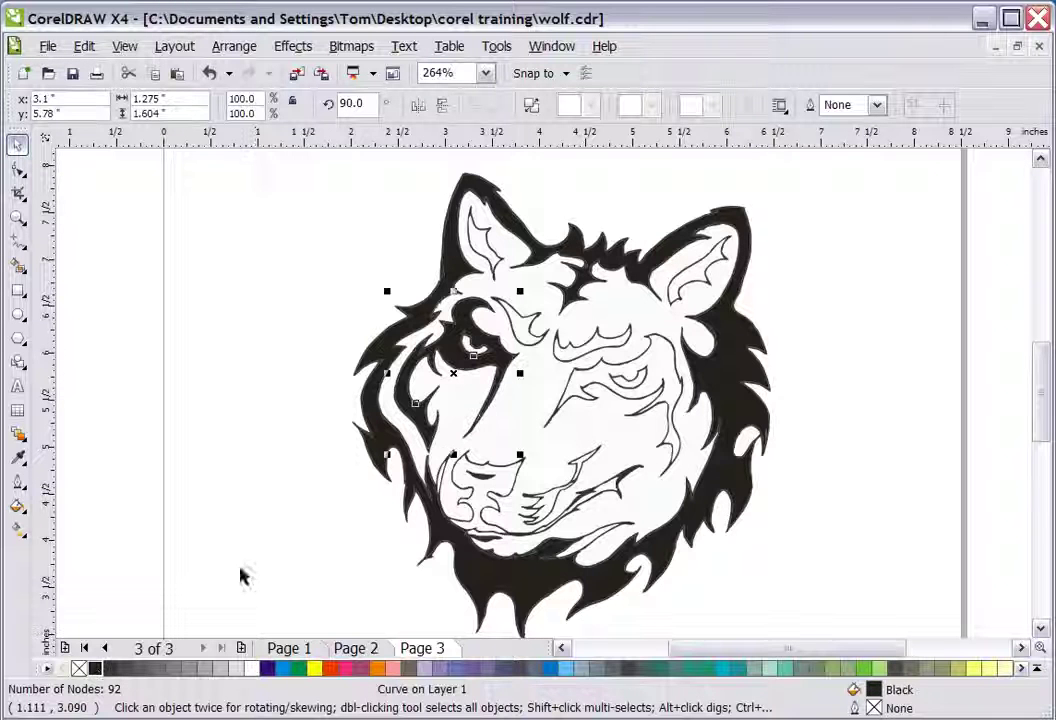
{"action": "left_click", "coordinate": [622, 377]}
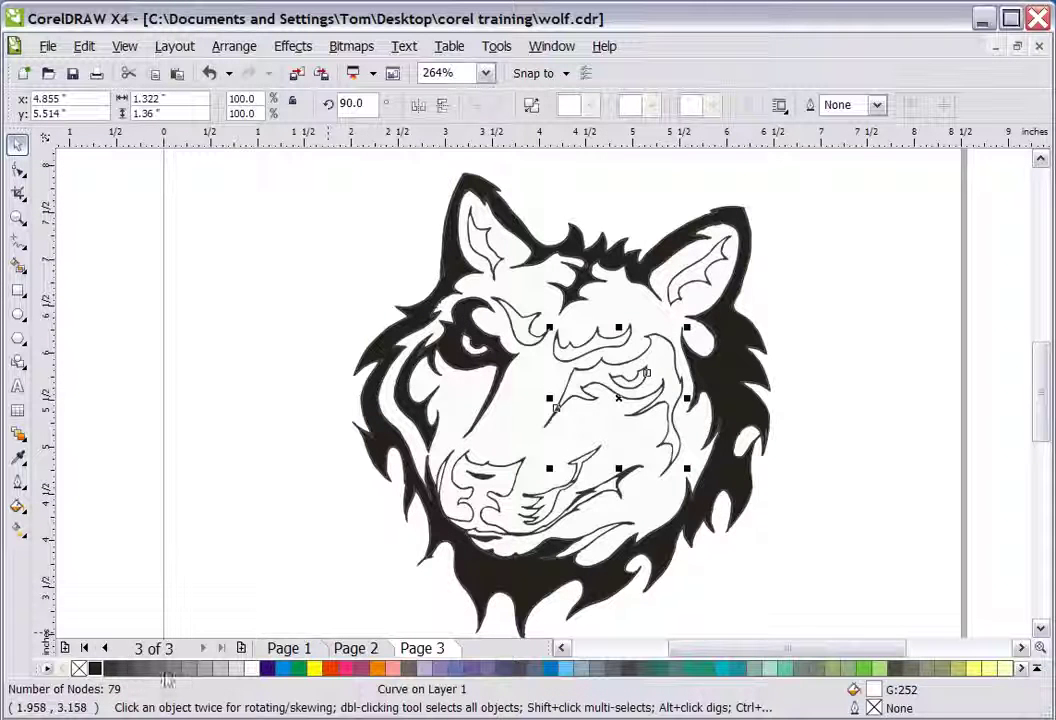
{"action": "left_click", "coordinate": [96, 669]}
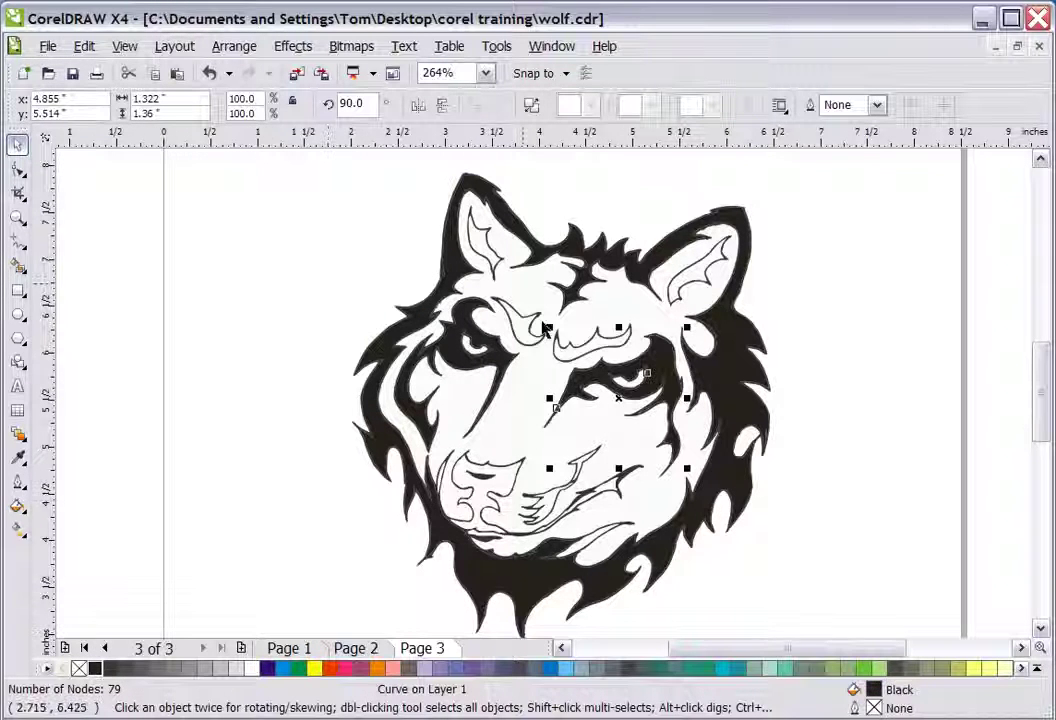
Fill the two brow shapes, both inner ear shapes, nose and mouth black together
{"action": "left_click", "coordinate": [473, 292]}
{"action": "left_click", "coordinate": [512, 284], "text": "shift"}
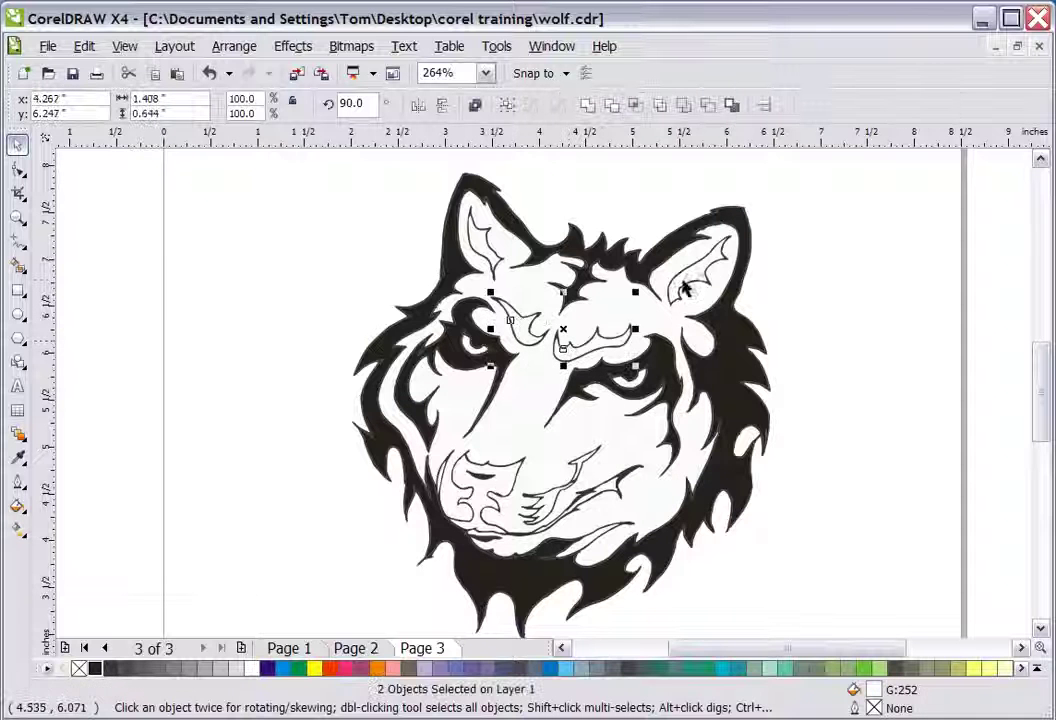
{"action": "left_click", "coordinate": [697, 285], "text": "shift"}
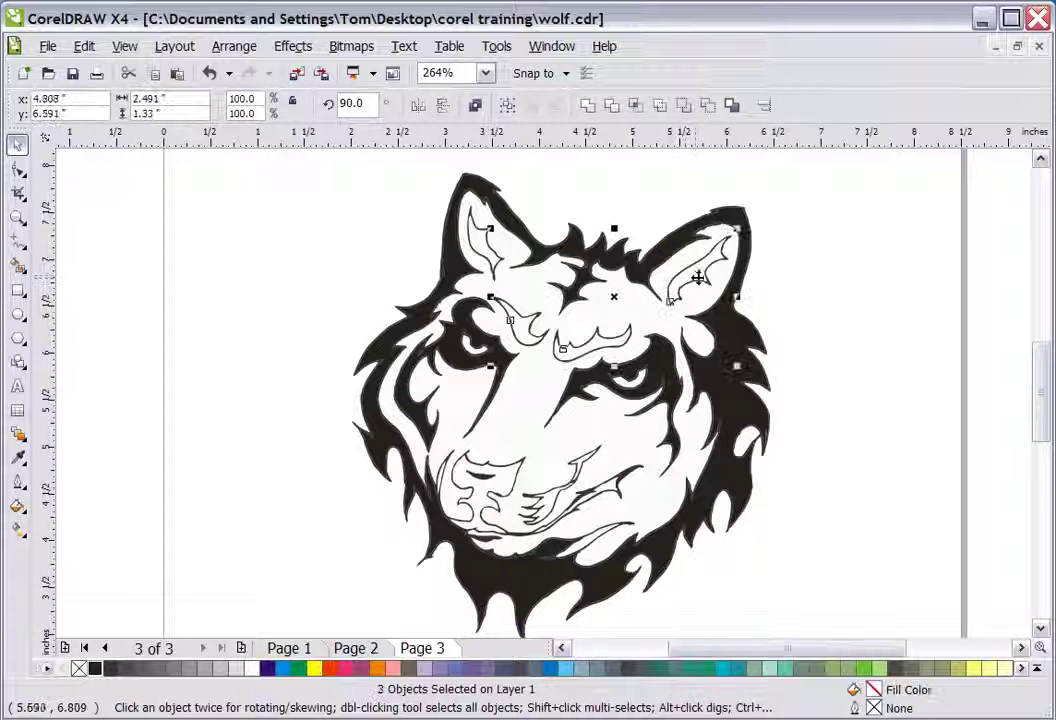
{"action": "left_click", "coordinate": [481, 240], "text": "shift"}
{"action": "left_click", "coordinate": [507, 488], "text": "shift"}
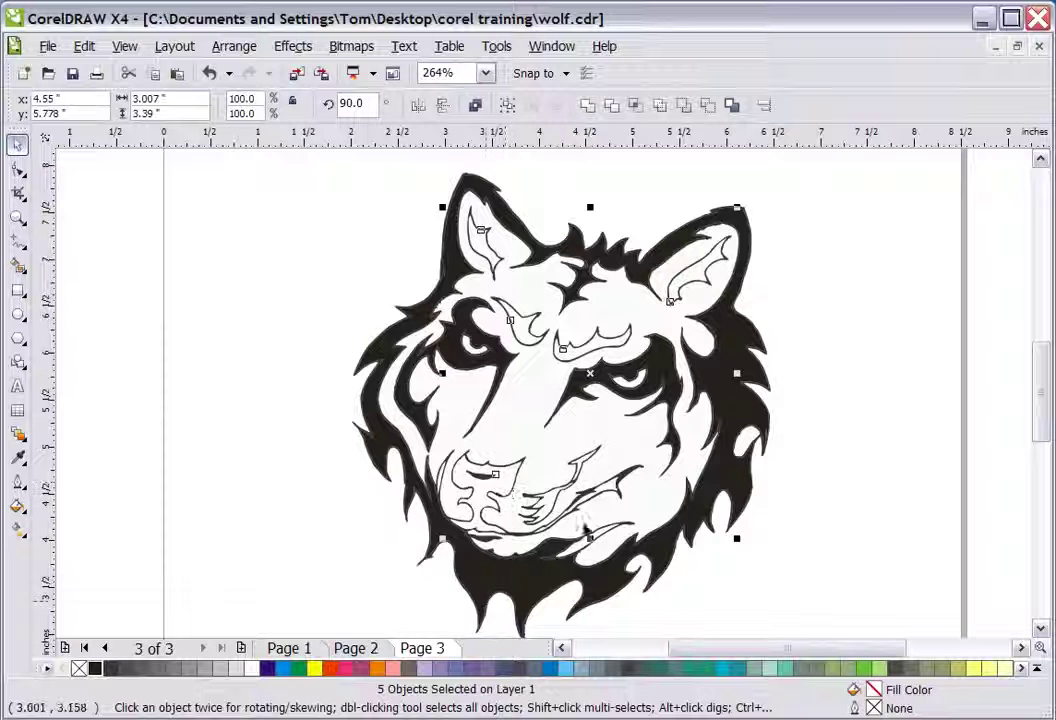
{"action": "left_click", "coordinate": [613, 492], "text": "shift"}
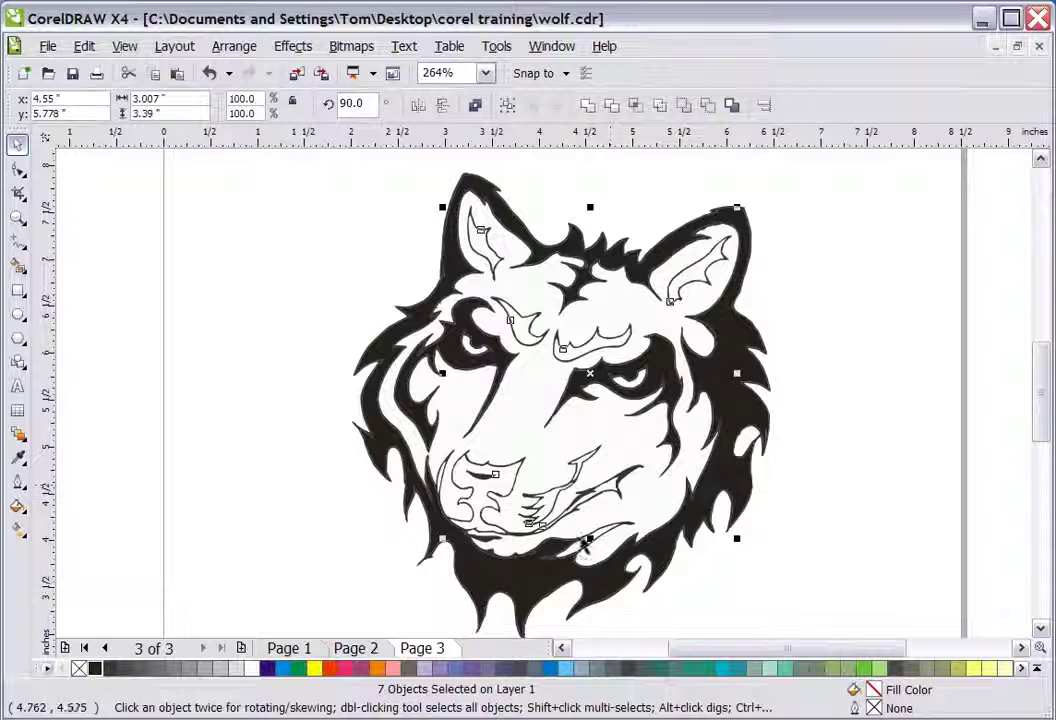
{"action": "left_click", "coordinate": [95, 669]}
{"action": "left_click", "coordinate": [229, 542]}
Fill the small curve under the jaw and the right inner ear curve with black
{"action": "left_click", "coordinate": [581, 551]}
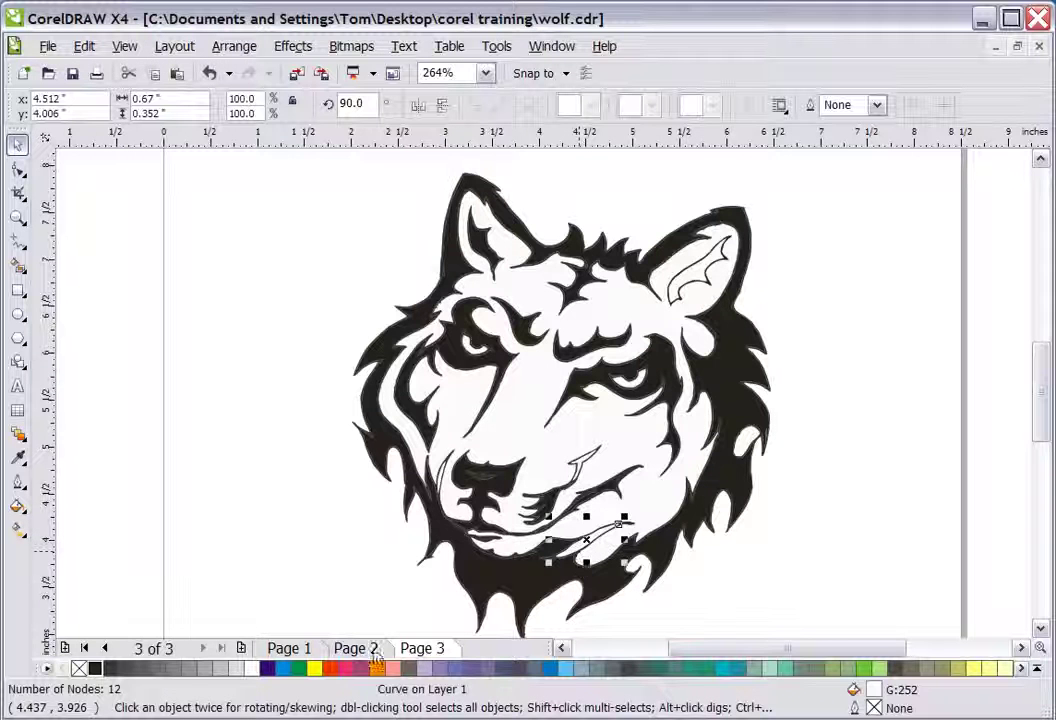
{"action": "left_click", "coordinate": [95, 669]}
{"action": "left_click", "coordinate": [231, 594]}
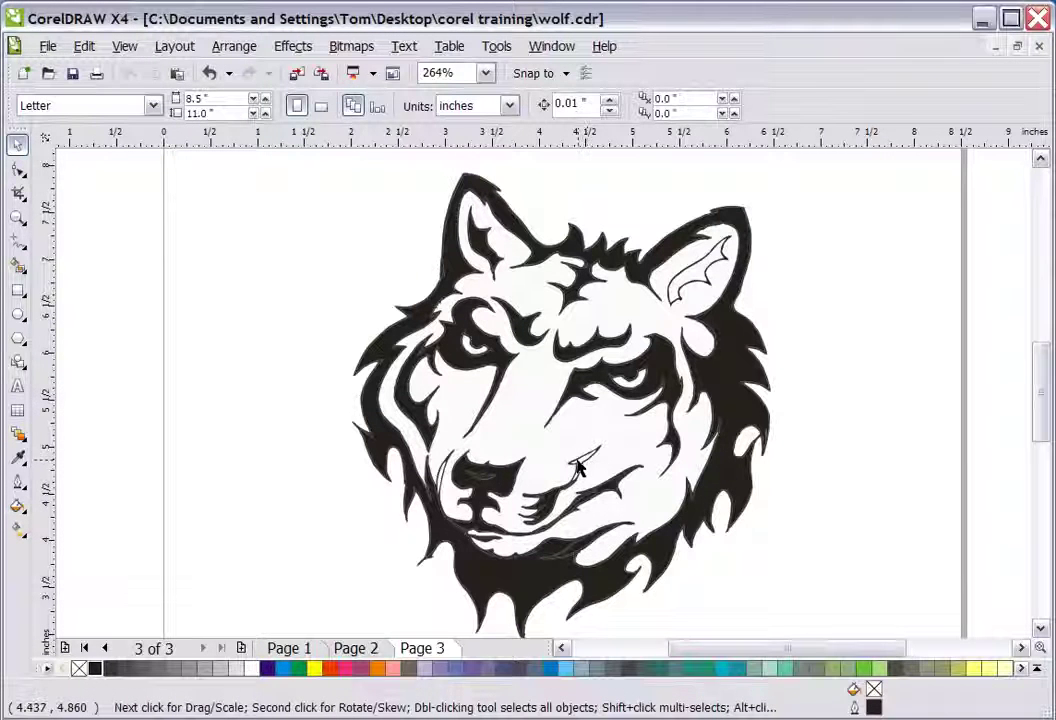
{"action": "left_click", "coordinate": [585, 470]}
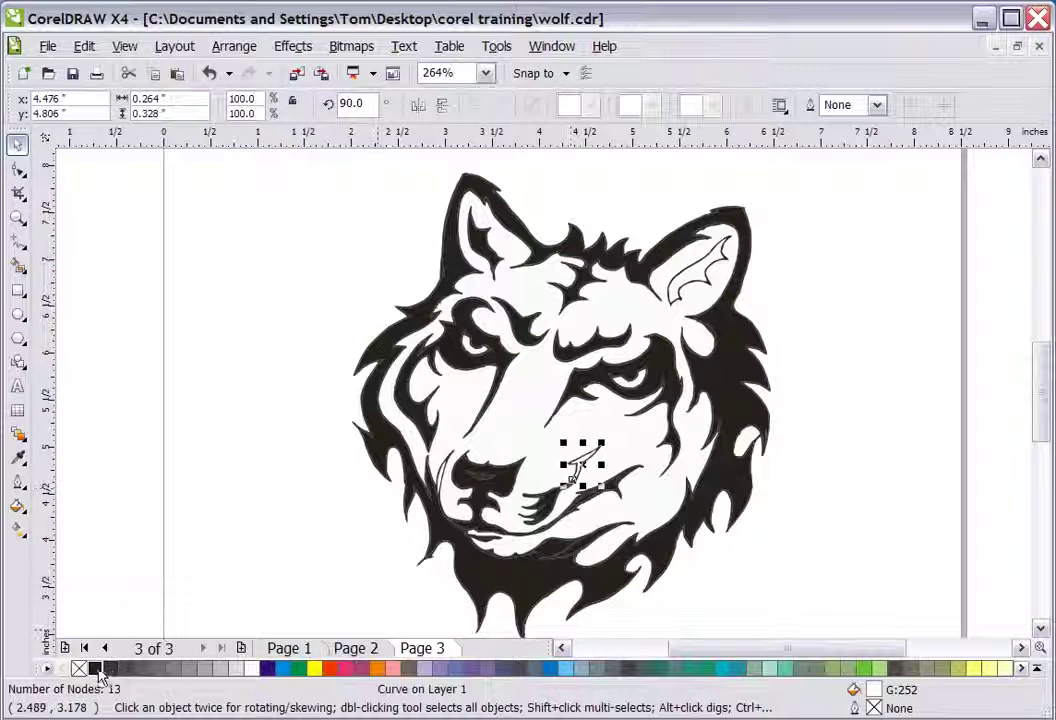
{"action": "left_click", "coordinate": [170, 615]}
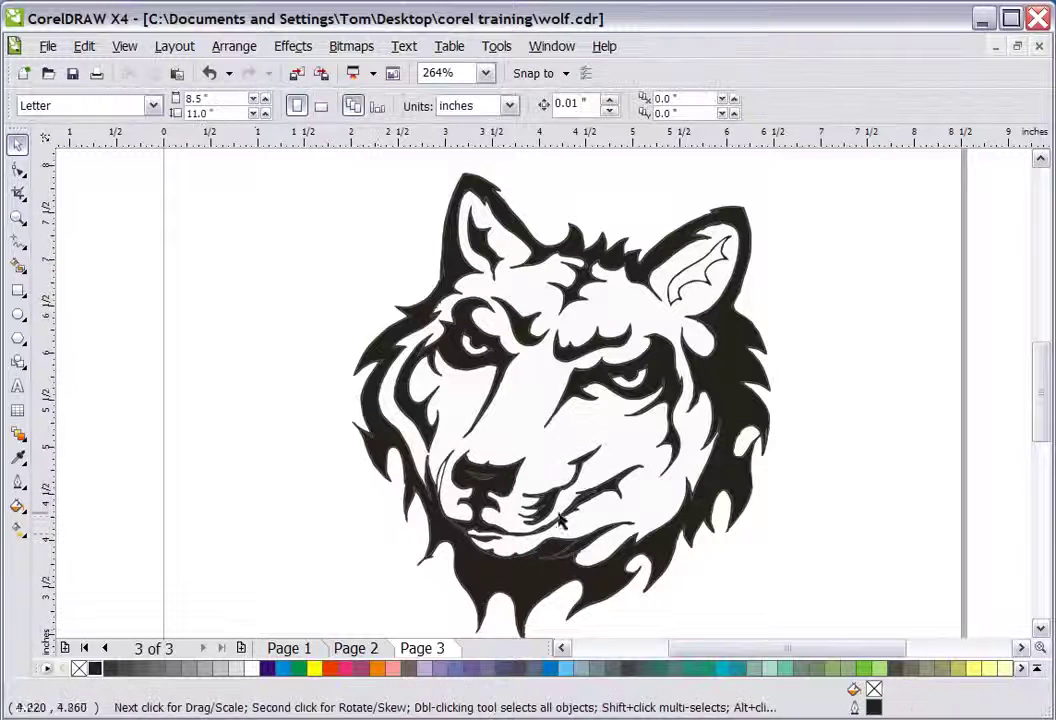
{"action": "left_click", "coordinate": [700, 285]}
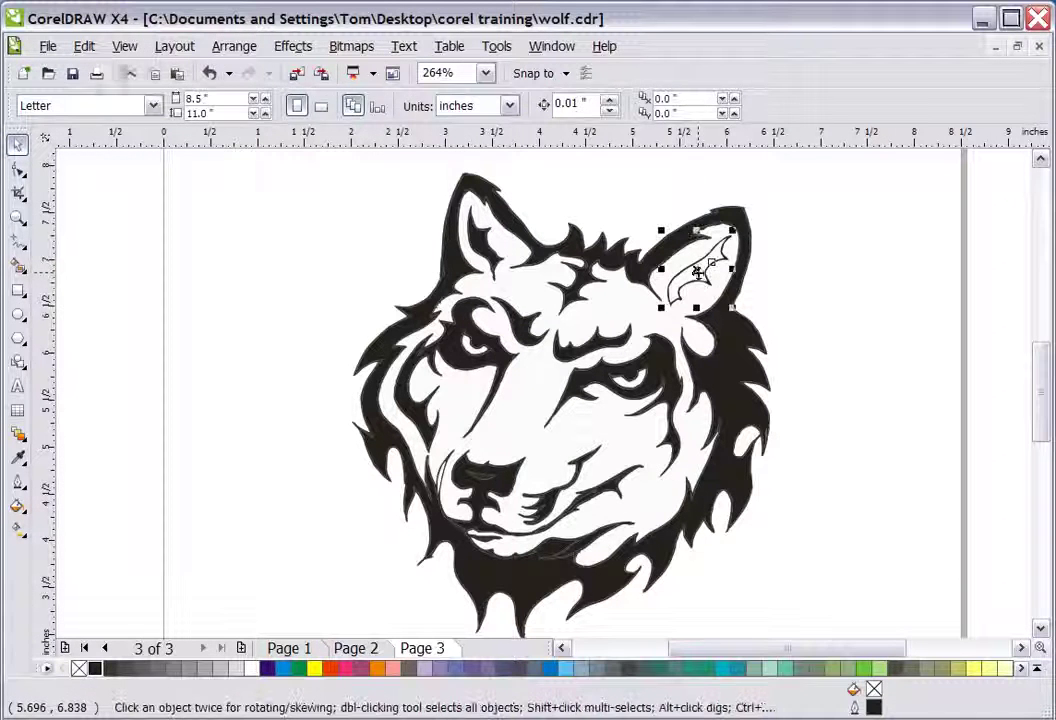
{"action": "left_click", "coordinate": [95, 668]}
{"action": "left_click", "coordinate": [146, 627]}
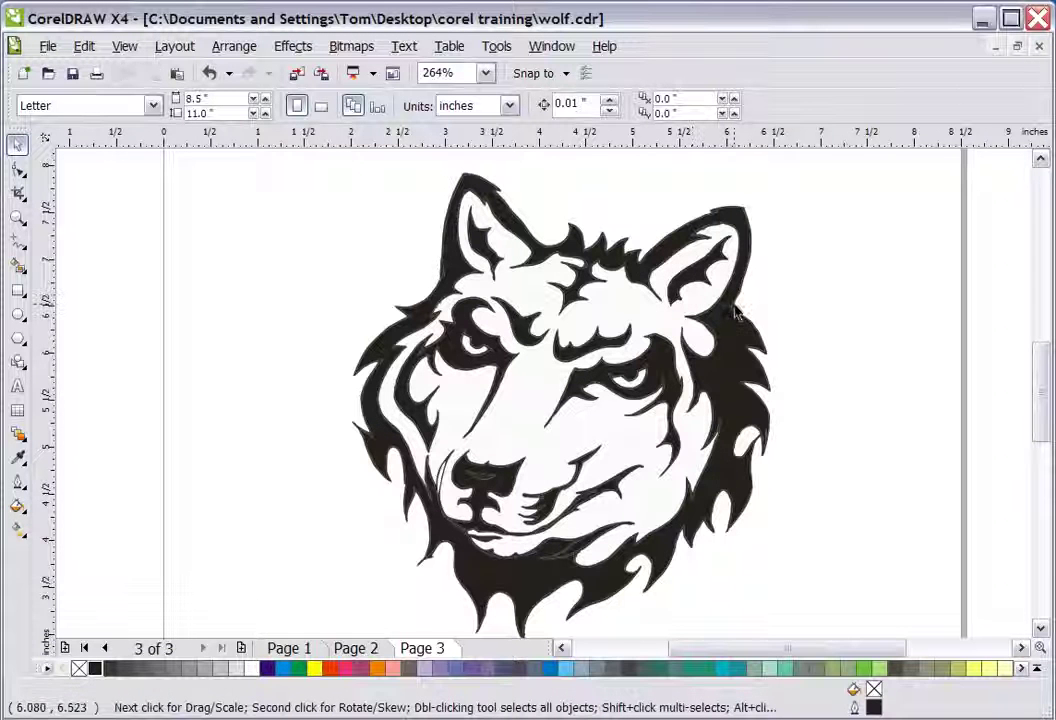
Rotate all 29 wolf objects about four degrees to roughly 94.2°, then check the nose curve
{"action": "left_click_drag", "start_coordinate": [322, 163], "coordinate": [831, 600]}
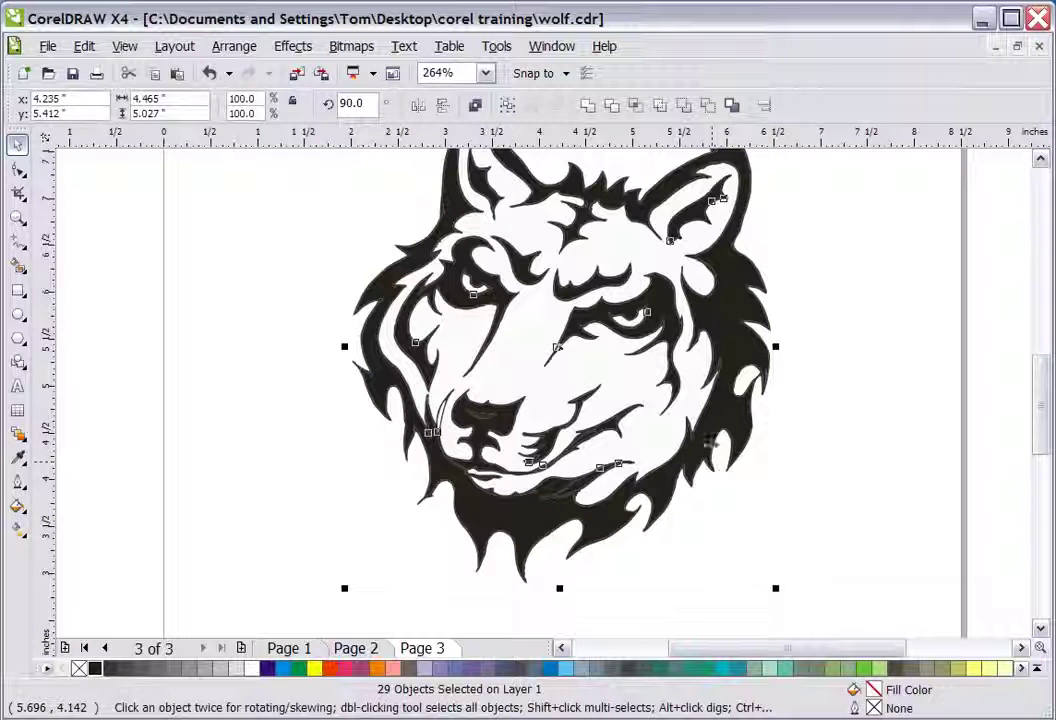
{"action": "left_click", "coordinate": [585, 362]}
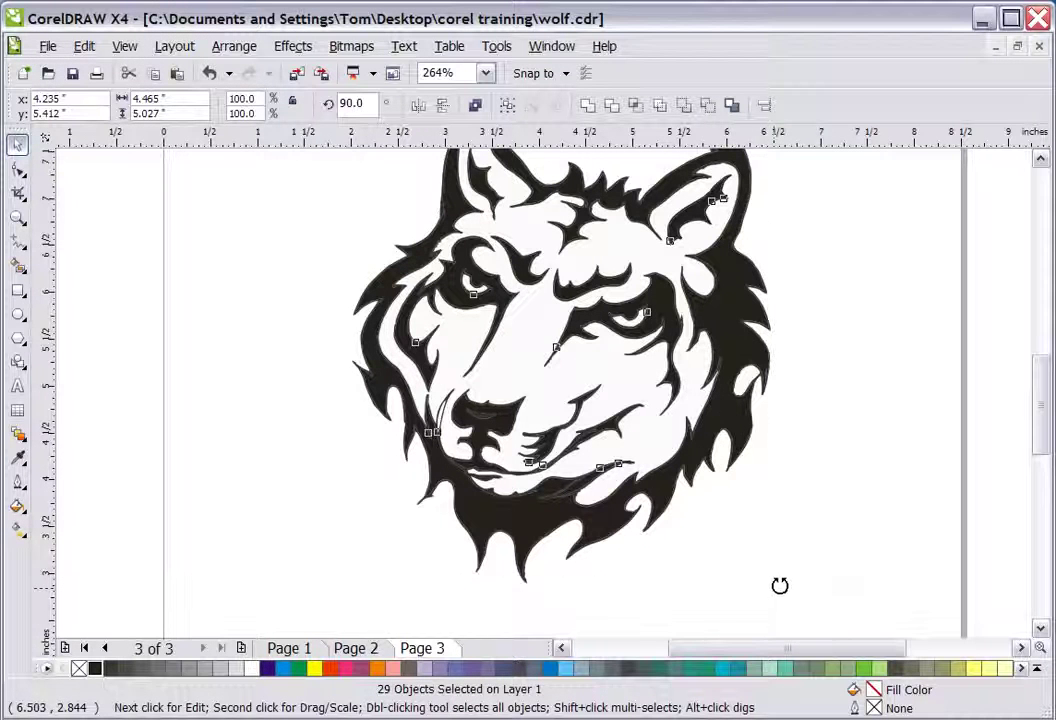
{"action": "mouse_move", "coordinate": [780, 582]}
{"action": "left_mouse_down"}
{"action": "mouse_move", "coordinate": [778, 594]}
{"action": "mouse_move", "coordinate": [785, 589]}
{"action": "left_mouse_up"}
{"action": "key", "text": "Escape"}
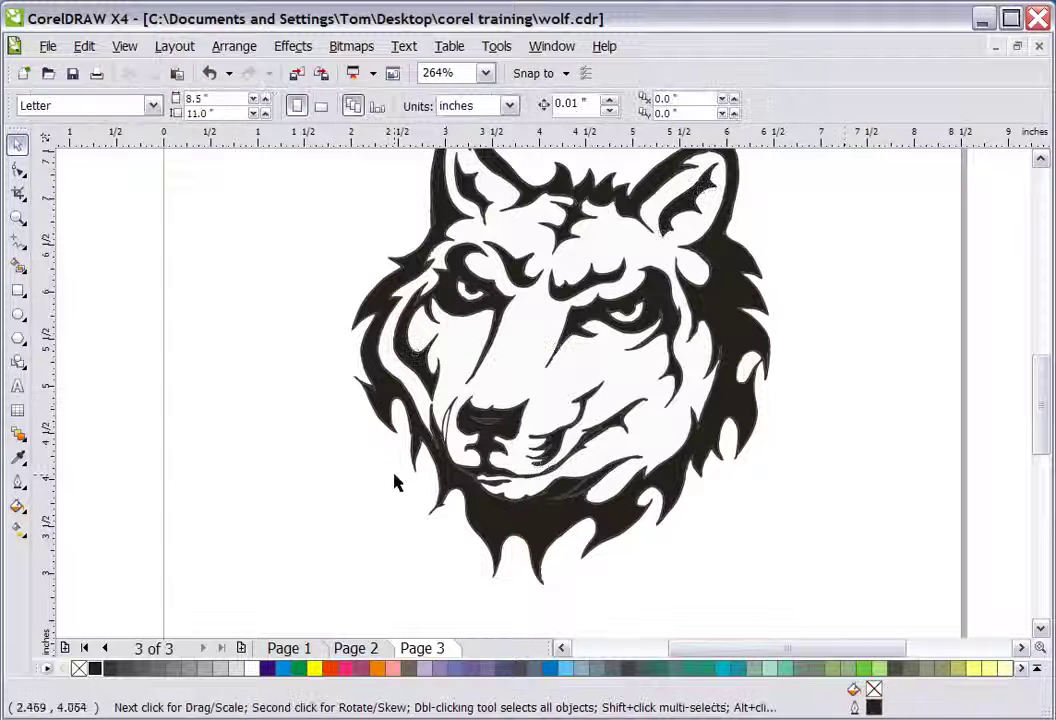
{"action": "left_click_drag", "start_coordinate": [396, 483], "coordinate": [462, 396]}
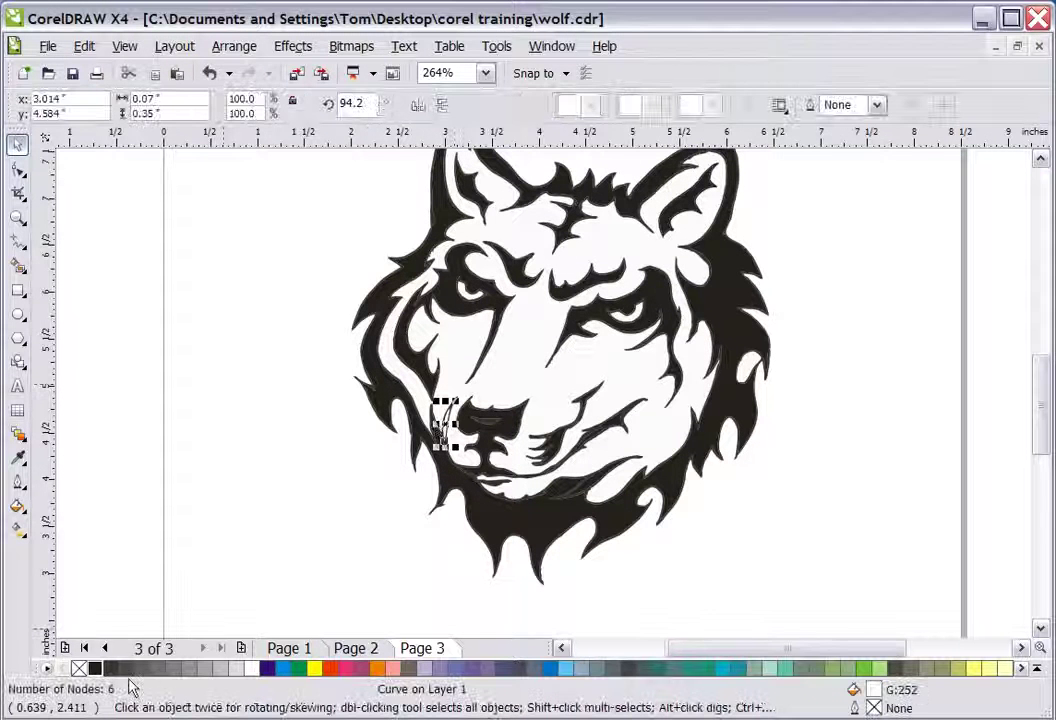
{"action": "left_click", "coordinate": [152, 602]}
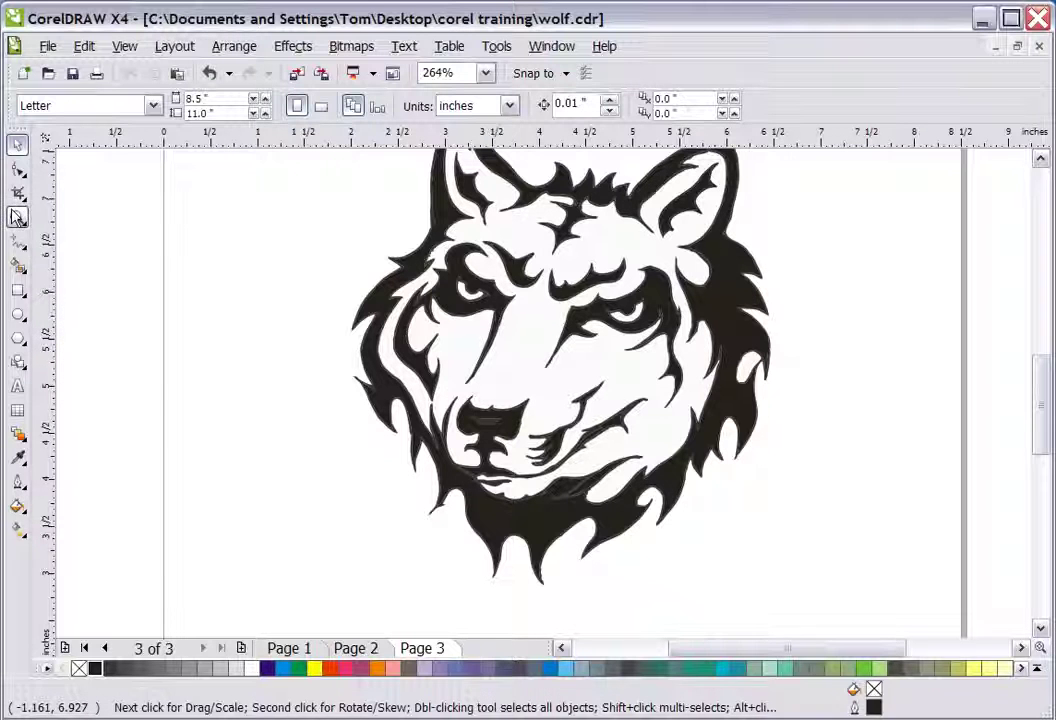
Draw a four-cornered freehand highlight on the jaw, fill it white and remove its outline
{"action": "left_click", "coordinate": [17, 240]}
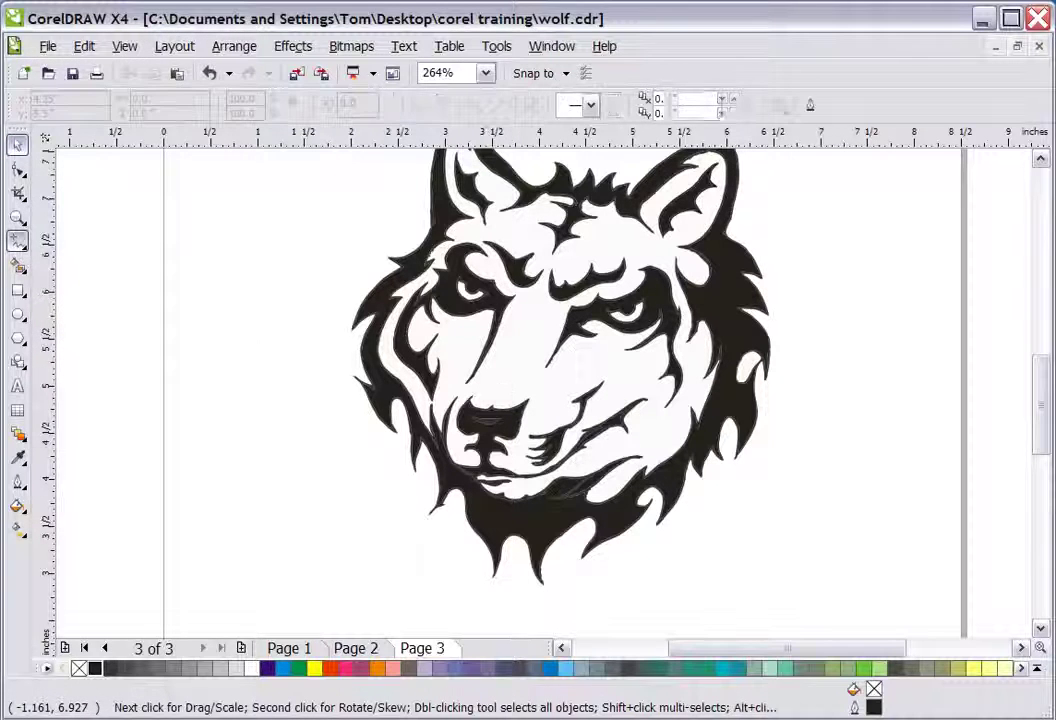
{"action": "left_click", "coordinate": [567, 437]}
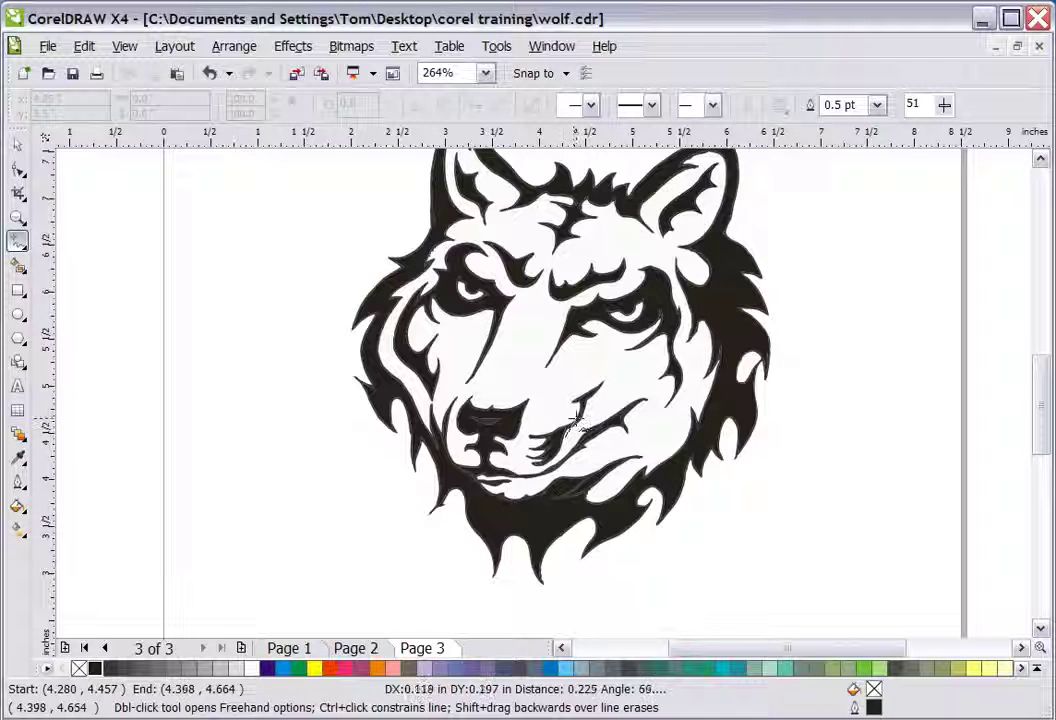
{"action": "double_click", "coordinate": [573, 418]}
{"action": "double_click", "coordinate": [563, 397]}
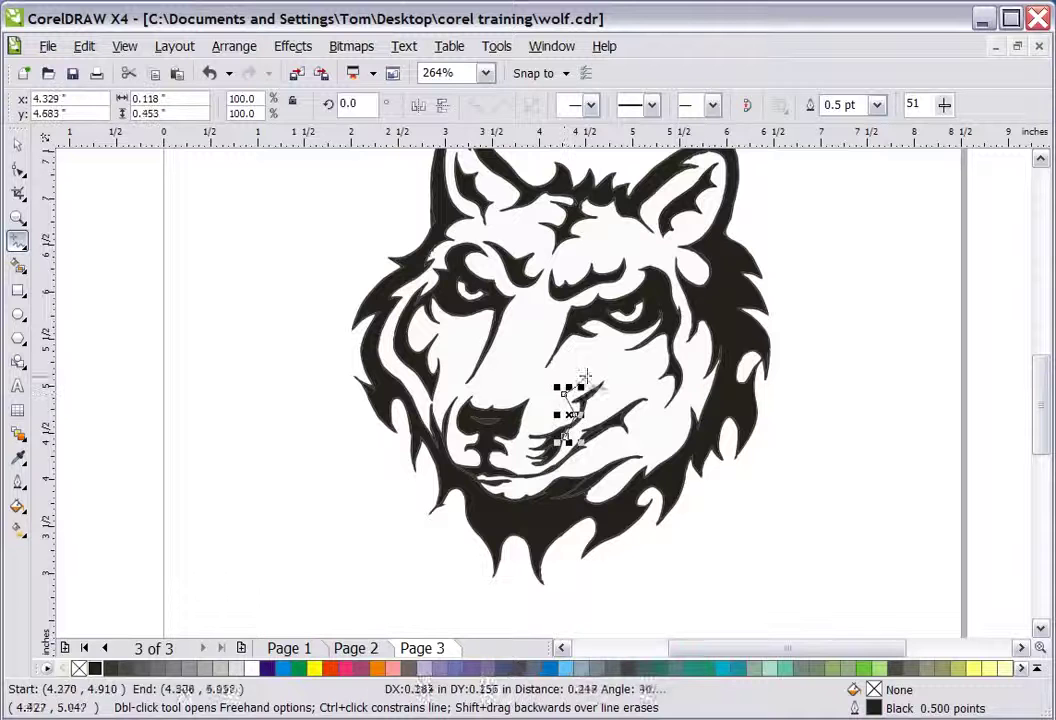
{"action": "double_click", "coordinate": [609, 370]}
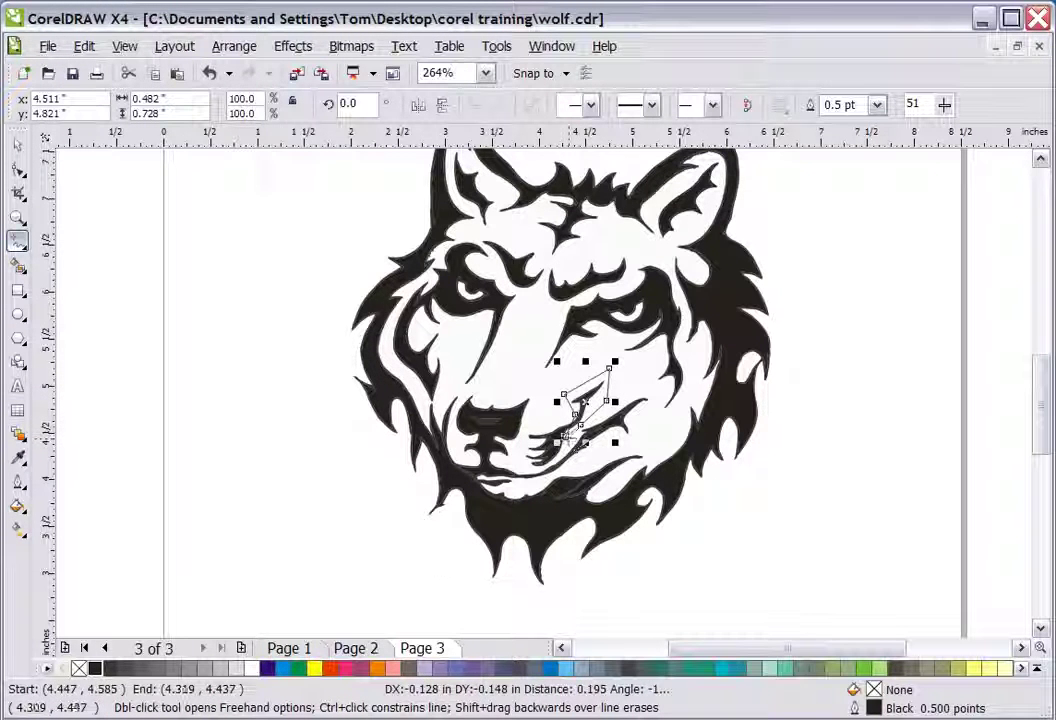
{"action": "left_click", "coordinate": [568, 437]}
{"action": "left_click", "coordinate": [251, 668]}
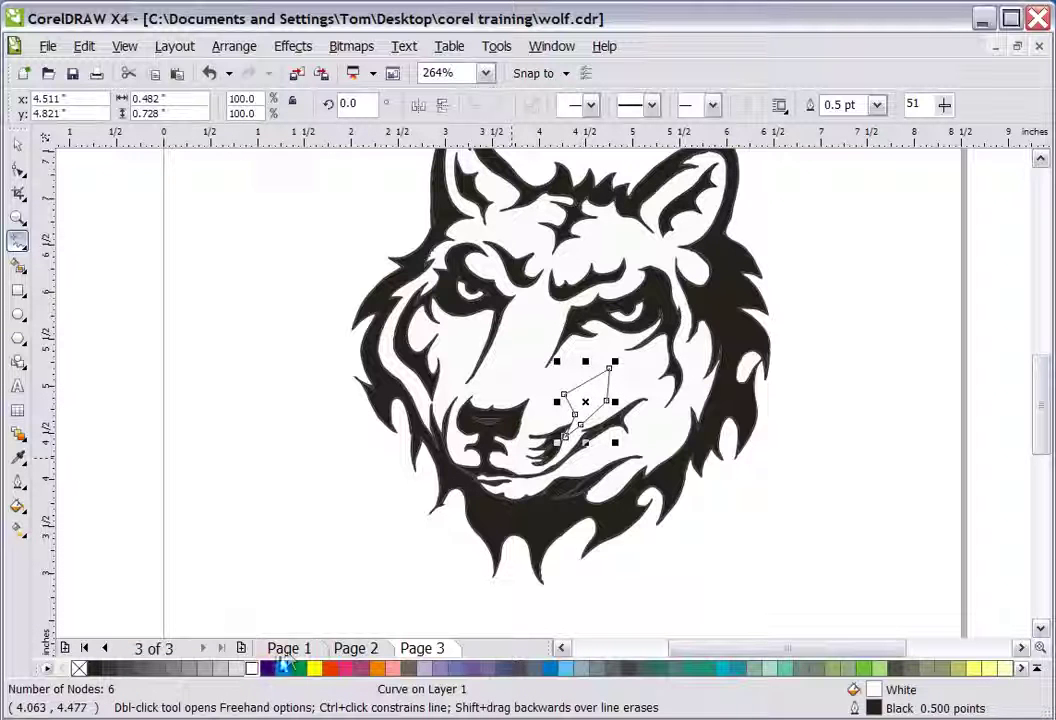
{"action": "right_click", "coordinate": [79, 668]}
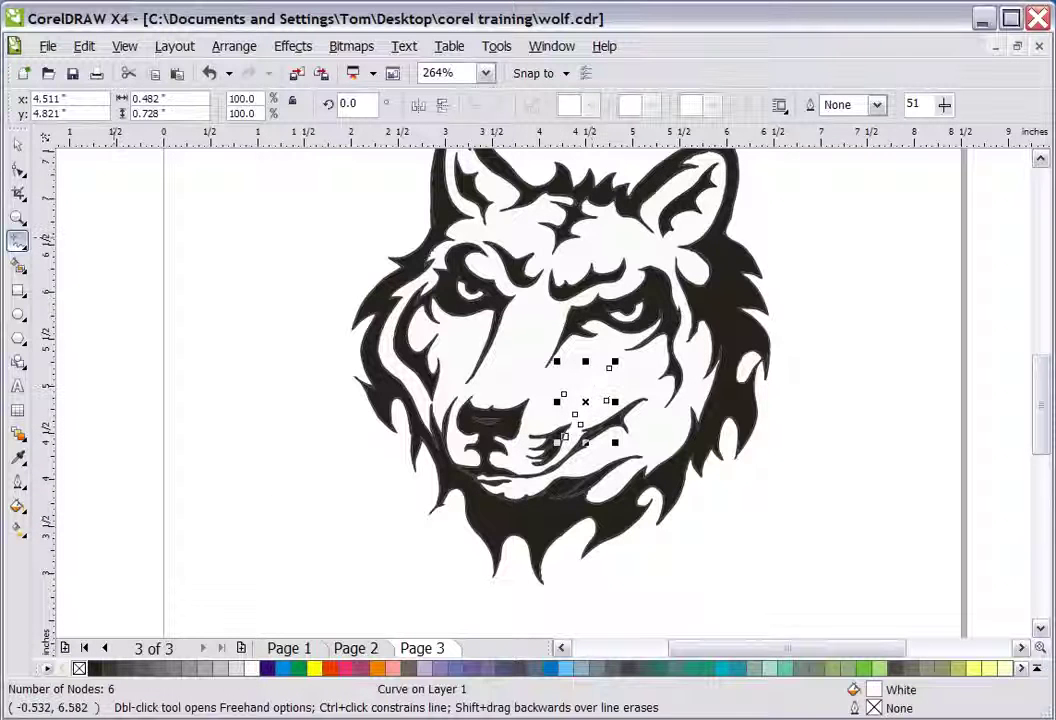
Check the wolf drawing by selecting it, then deselecting it
{"action": "left_click", "coordinate": [17, 143]}
{"action": "left_click", "coordinate": [189, 481]}
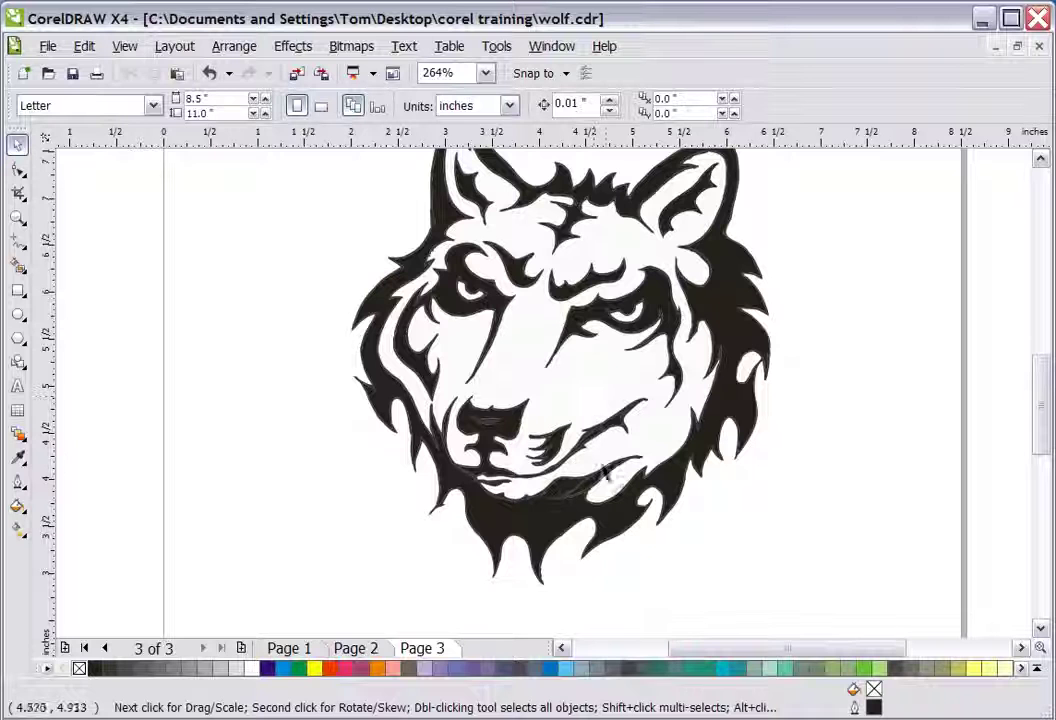
{"action": "left_click", "coordinate": [635, 395]}
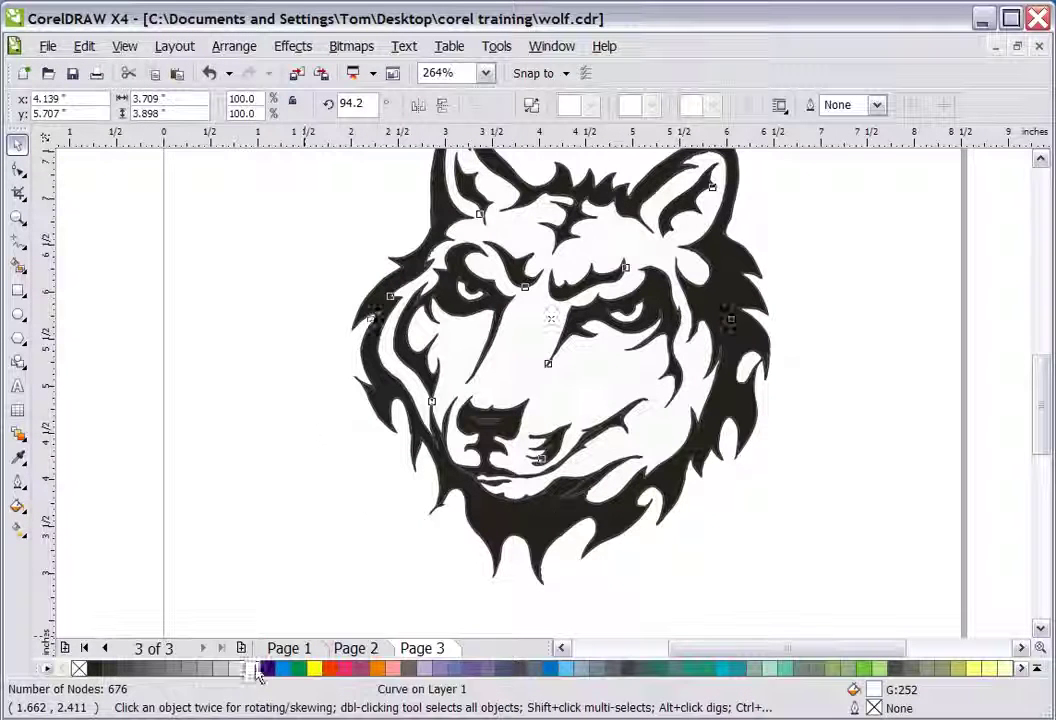
{"action": "left_click", "coordinate": [785, 480]}
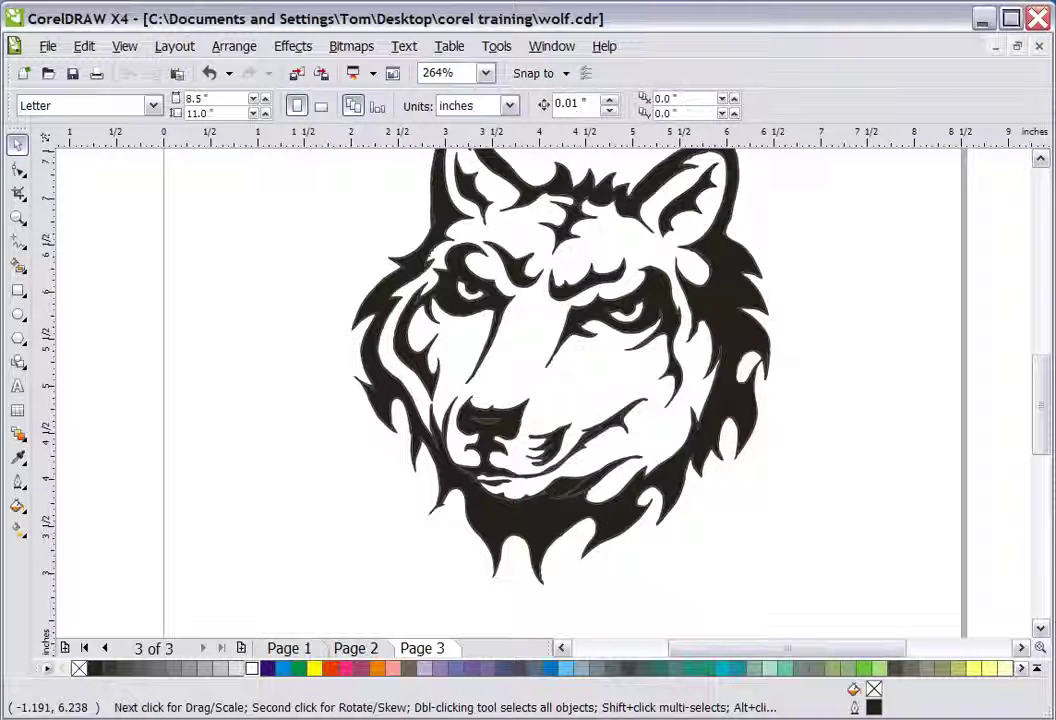
{"action": "left_click", "coordinate": [17, 241]}
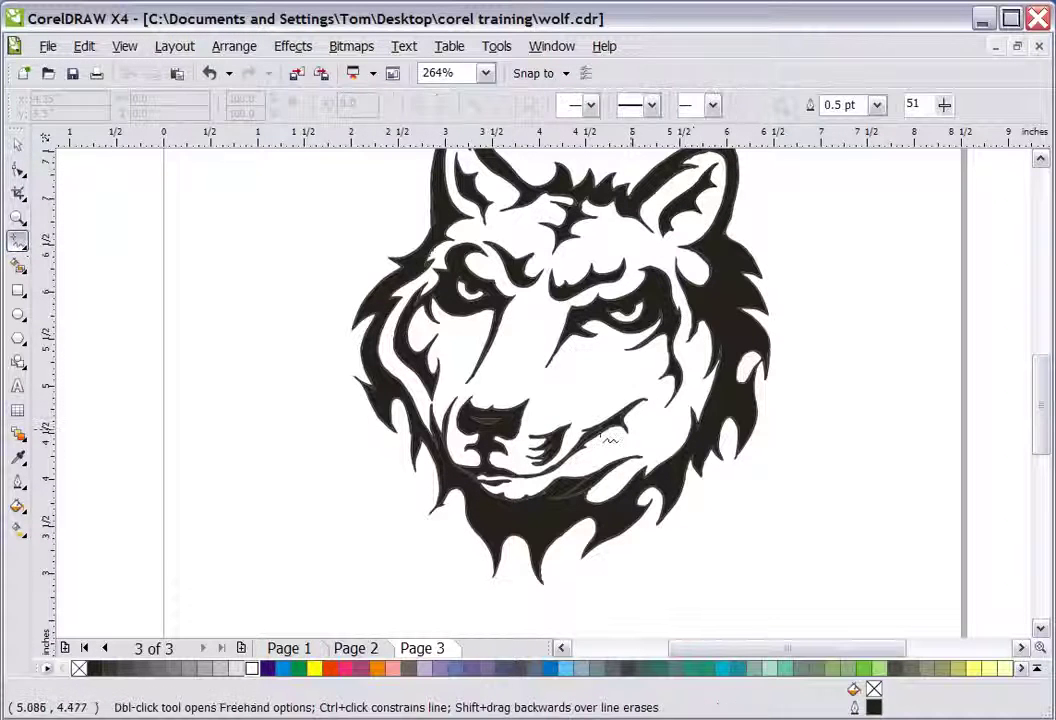
Draw a closed freehand shape along the wolf's mouth slash
{"action": "left_click", "coordinate": [588, 431]}
{"action": "left_click", "coordinate": [622, 394]}
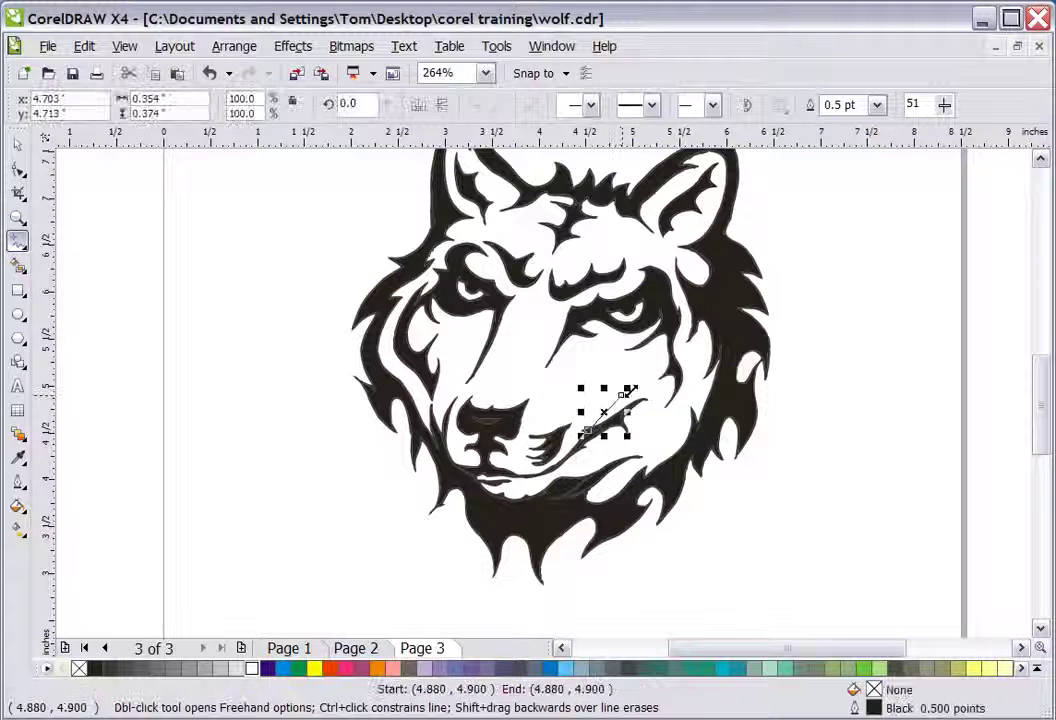
{"action": "left_click", "coordinate": [633, 394]}
{"action": "left_click", "coordinate": [637, 390]}
{"action": "left_click", "coordinate": [648, 398]}
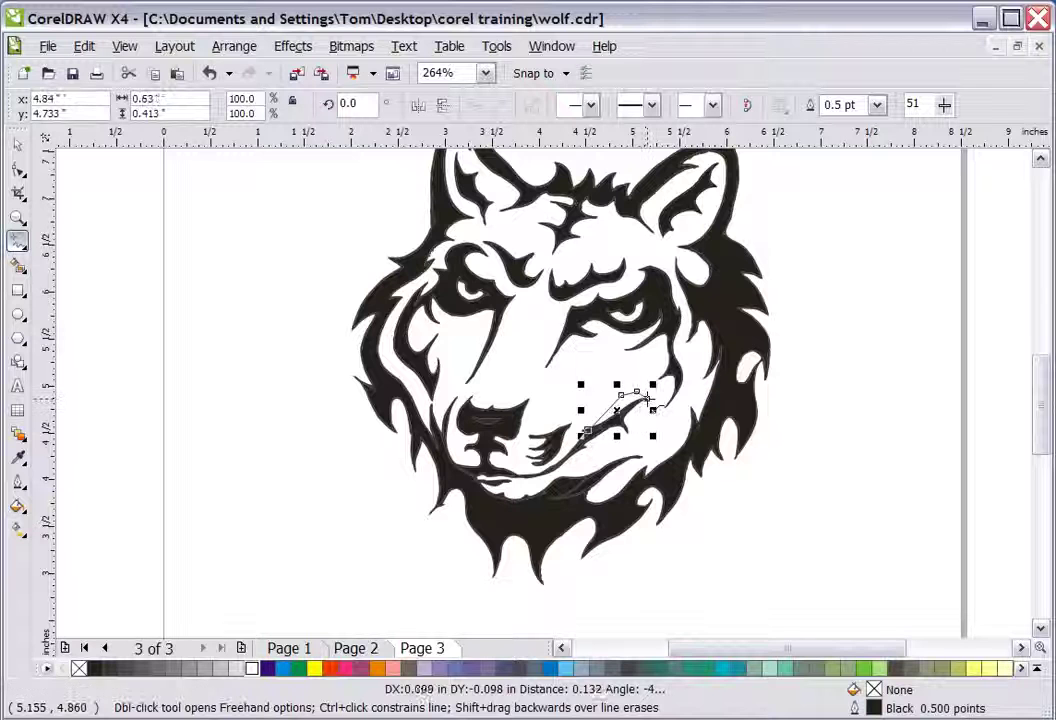
{"action": "left_click", "coordinate": [635, 402]}
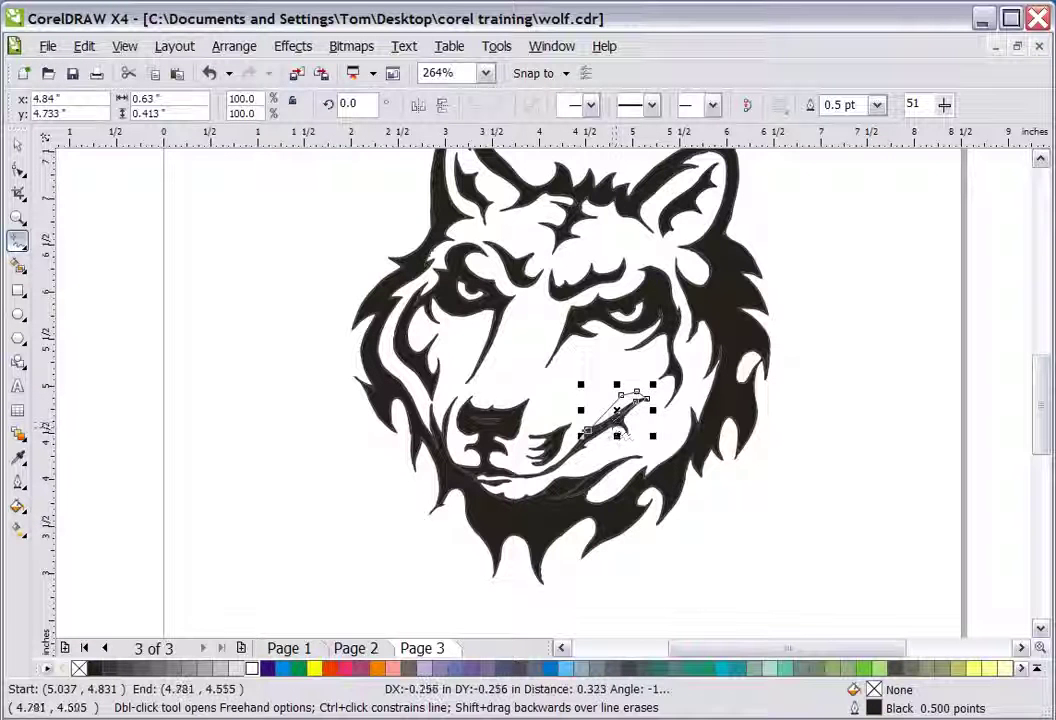
{"action": "left_click", "coordinate": [611, 420]}
{"action": "left_click", "coordinate": [590, 430]}
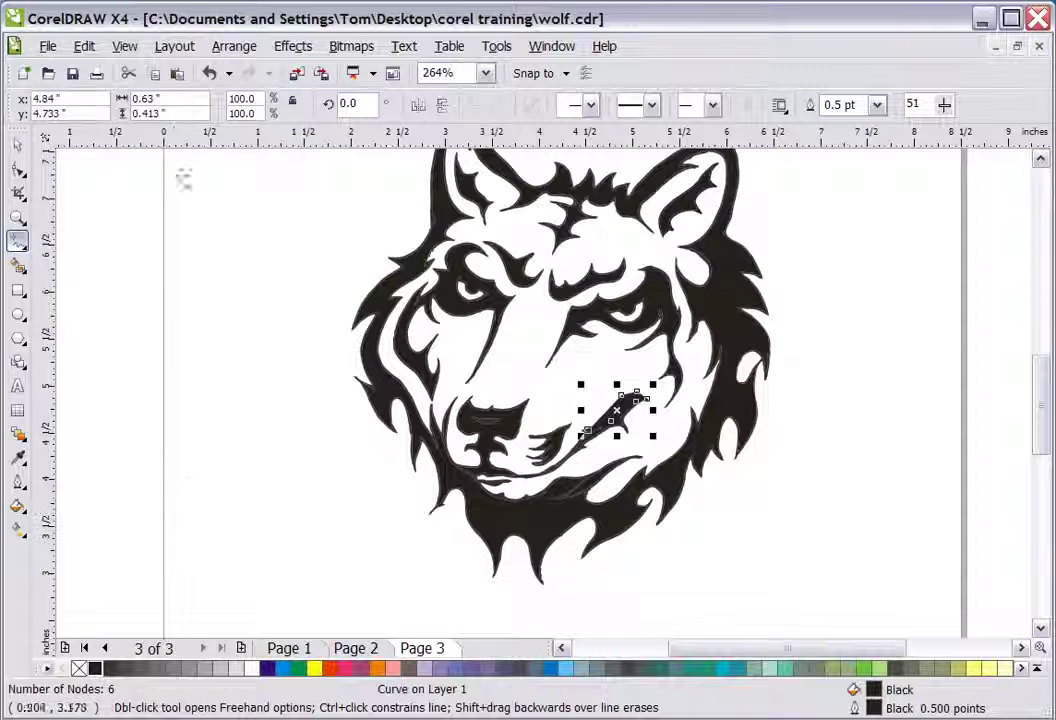
{"action": "left_click", "coordinate": [17, 143]}
{"action": "left_click", "coordinate": [315, 298]}
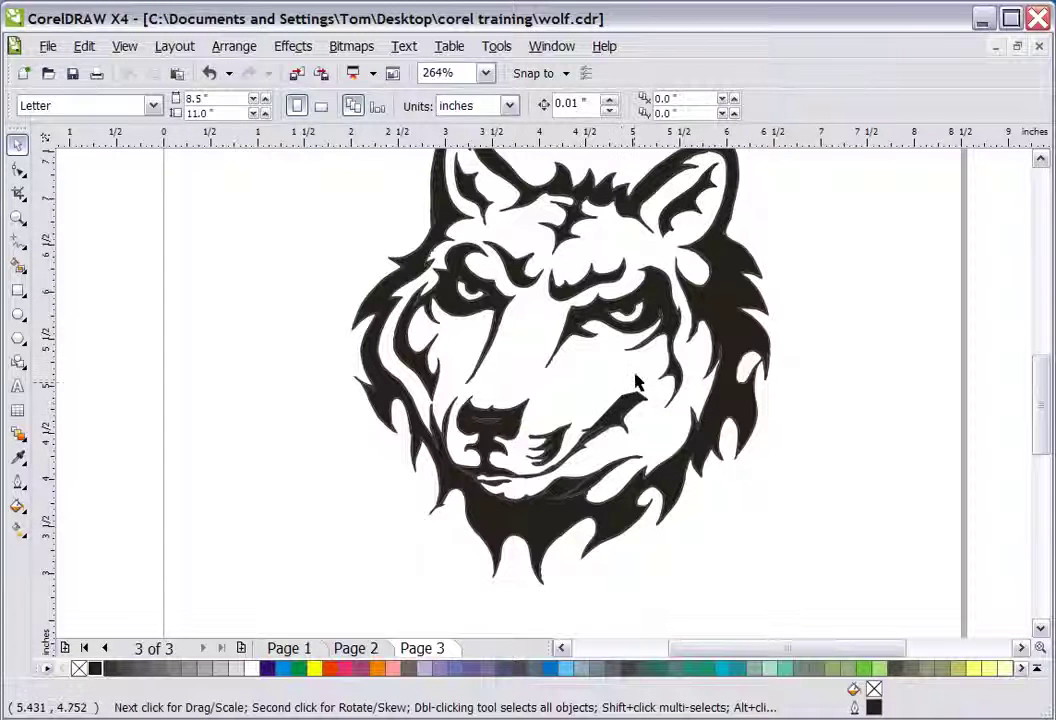
Draw a small closed cheek curve just above the mouth slash
{"action": "left_click", "coordinate": [18, 240]}
{"action": "left_click", "coordinate": [609, 380]}
{"action": "left_click", "coordinate": [627, 377]}
{"action": "left_click", "coordinate": [627, 377]}
{"action": "left_click", "coordinate": [650, 384]}
{"action": "left_click", "coordinate": [653, 388]}
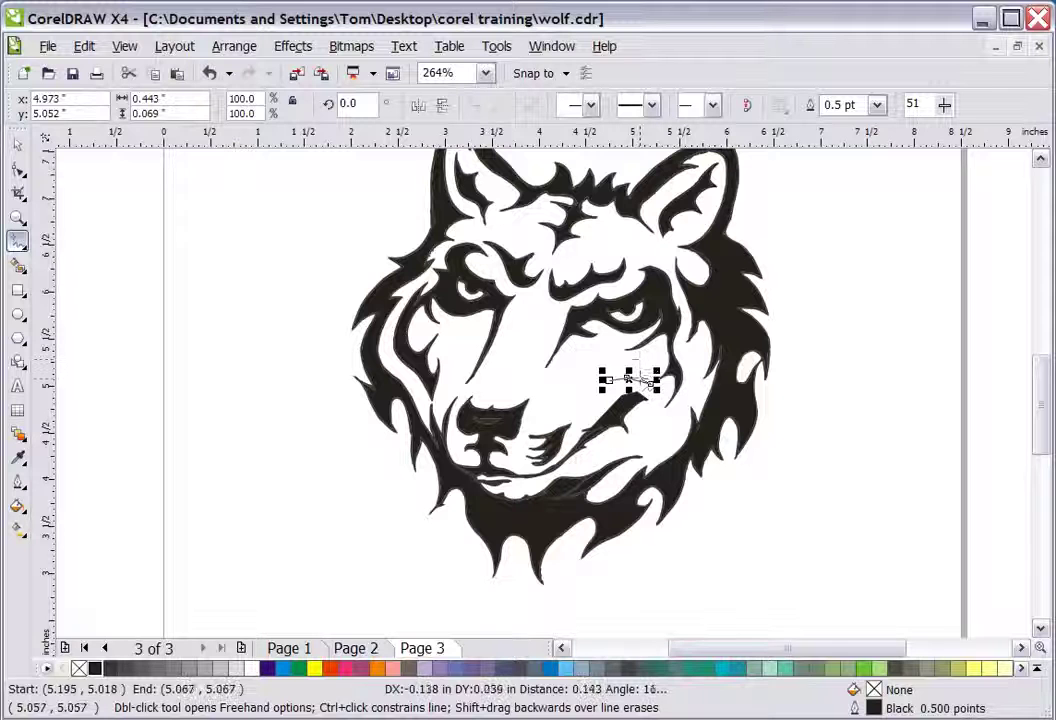
{"action": "left_click", "coordinate": [641, 376]}
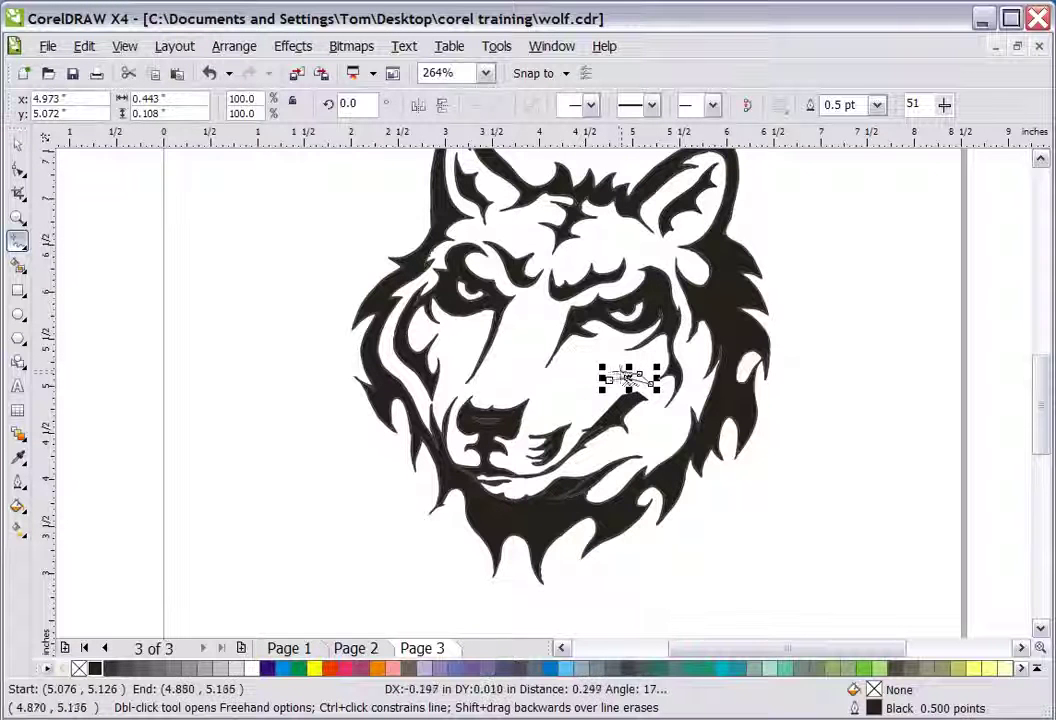
{"action": "left_click", "coordinate": [622, 380]}
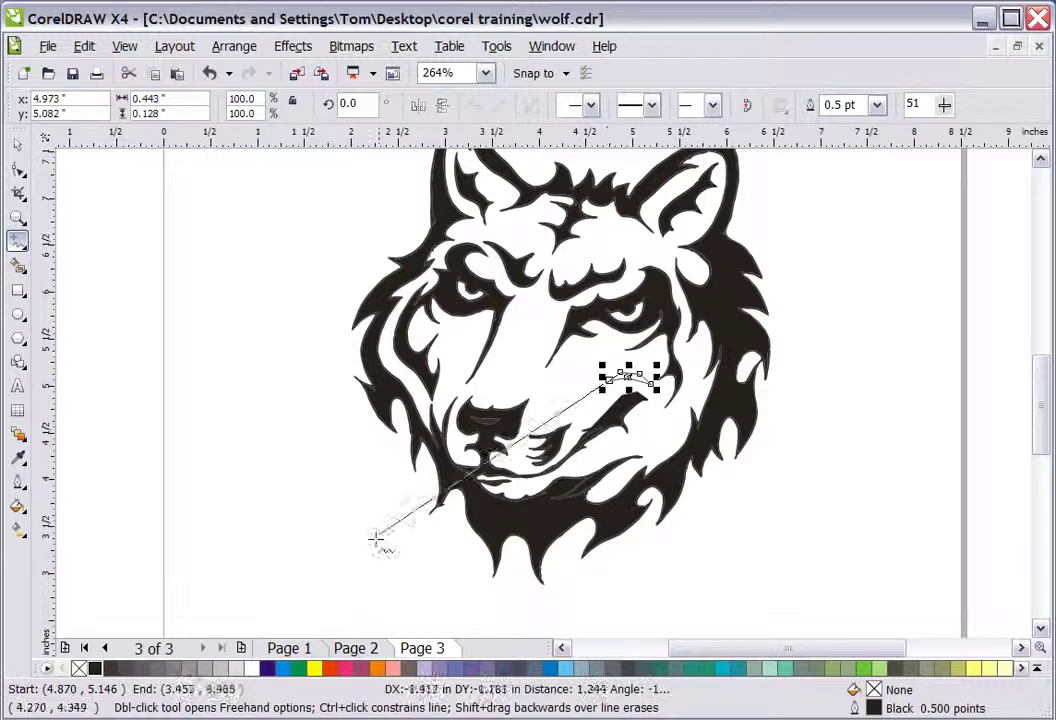
{"action": "left_click", "coordinate": [604, 381]}
Fill the cheek curve solid black and zoom in on the muzzle
{"action": "left_click", "coordinate": [18, 143]}
{"action": "left_click", "coordinate": [99, 668]}
{"action": "left_click", "coordinate": [18, 216]}
{"action": "left_click_drag", "start_coordinate": [349, 306], "coordinate": [800, 450]}
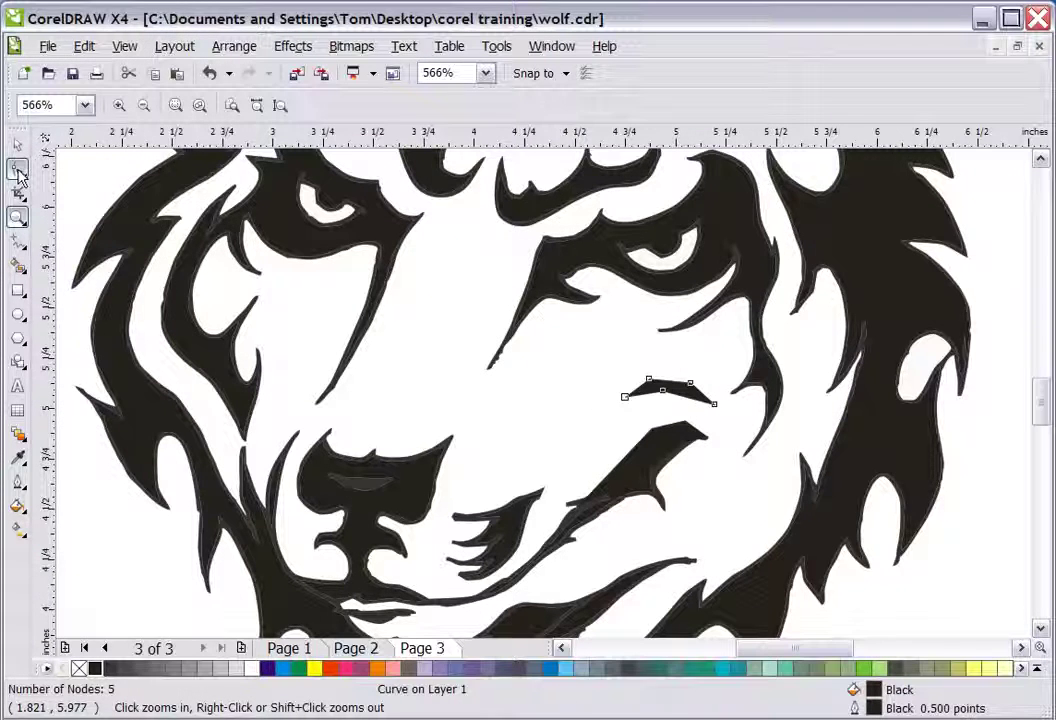
Delete the brow curve's three middle nodes and bend it into a thin upward arc
{"action": "double_click", "coordinate": [19, 170]}
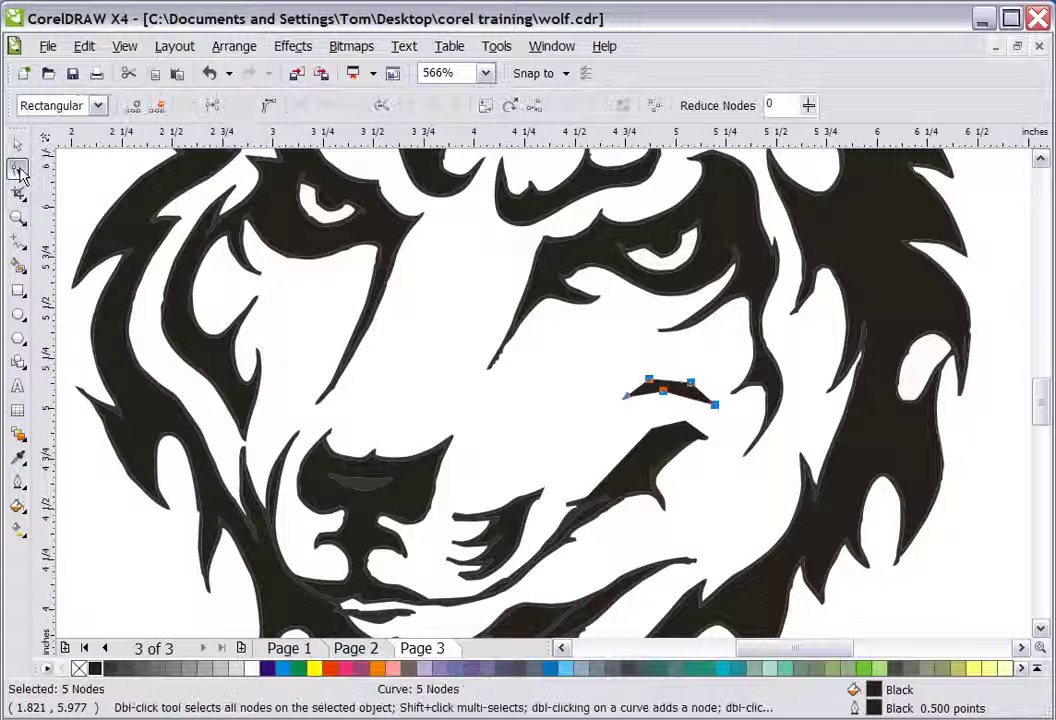
{"action": "left_click", "coordinate": [632, 422]}
{"action": "left_click", "coordinate": [674, 394]}
{"action": "left_click_drag", "start_coordinate": [641, 354], "coordinate": [698, 418]}
{"action": "key", "text": "Delete"}
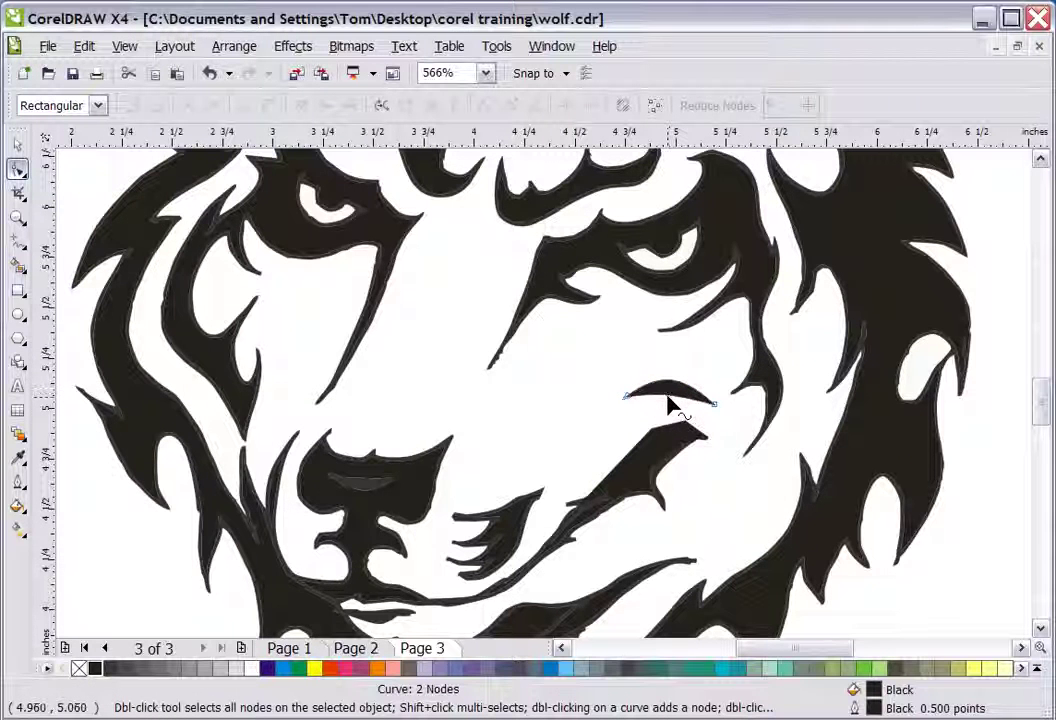
{"action": "mouse_move", "coordinate": [668, 397]}
{"action": "left_mouse_down"}
{"action": "mouse_move", "coordinate": [688, 396]}
{"action": "mouse_move", "coordinate": [682, 383]}
{"action": "mouse_move", "coordinate": [680, 408]}
{"action": "left_mouse_up"}
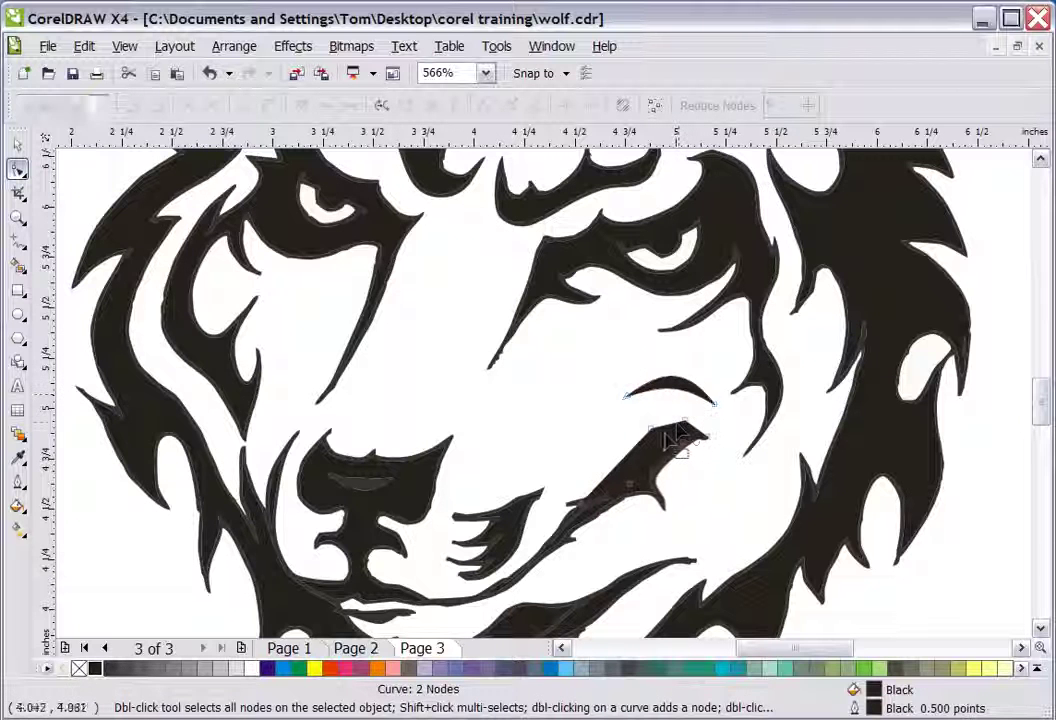
Reshape the slash tip: remove the sharp tip node, add two nodes, delete another, then zoom out
{"action": "left_click", "coordinate": [668, 440]}
{"action": "left_click_drag", "start_coordinate": [526, 407], "coordinate": [738, 543]}
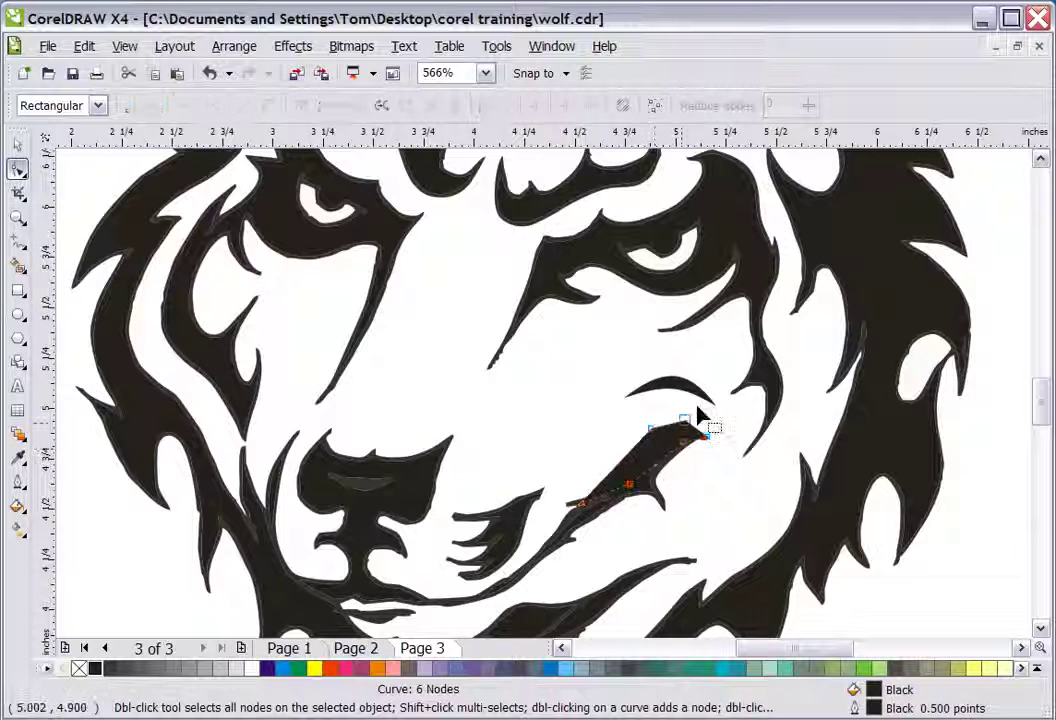
{"action": "left_click", "coordinate": [683, 423]}
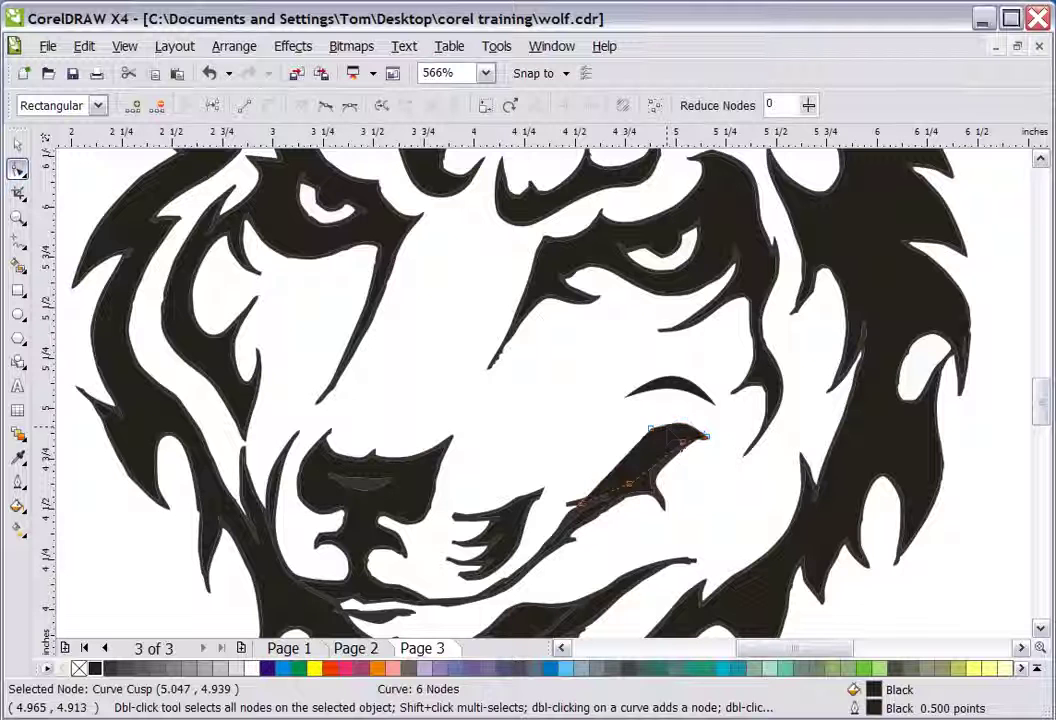
{"action": "key", "text": "Delete"}
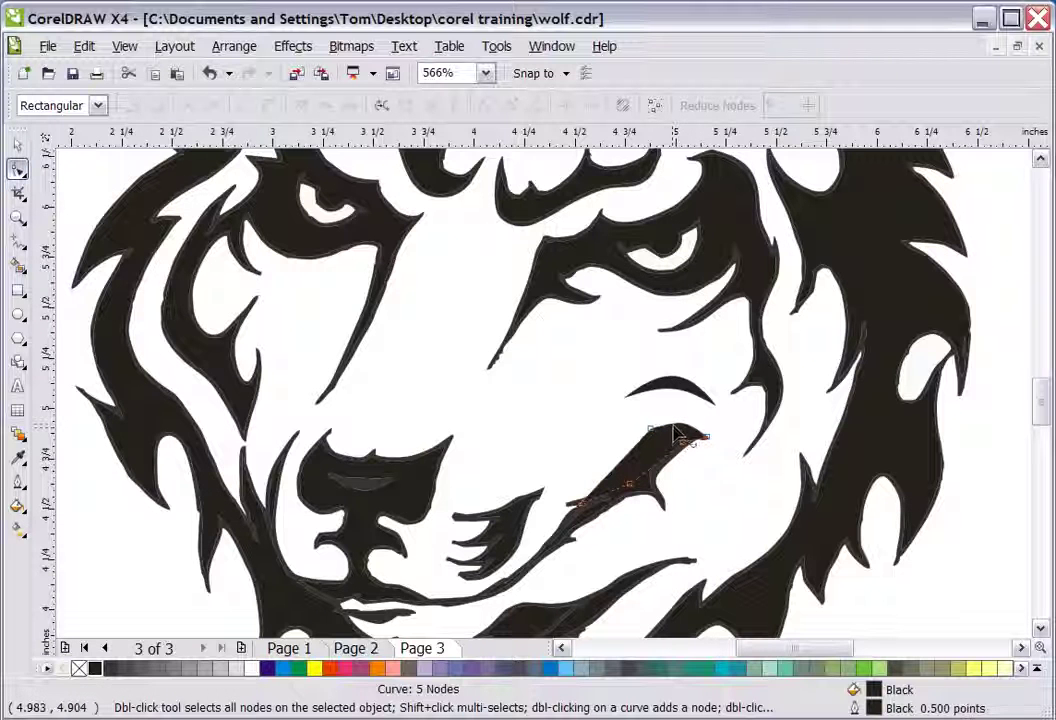
{"action": "double_click", "coordinate": [676, 432]}
{"action": "double_click", "coordinate": [637, 449]}
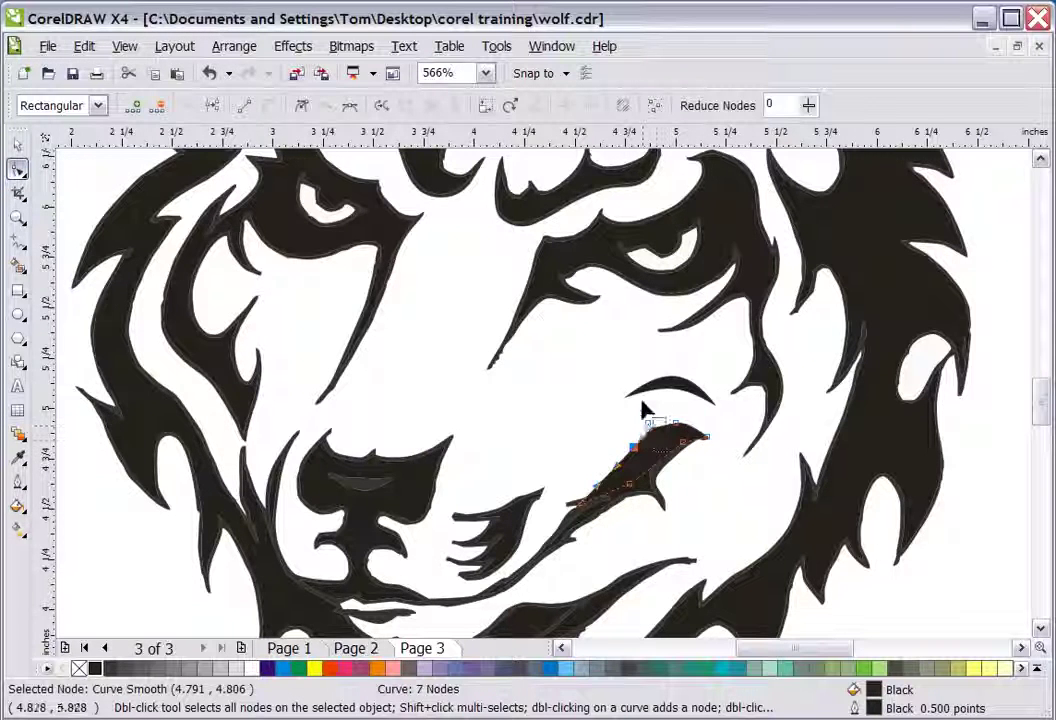
{"action": "left_click", "coordinate": [668, 466]}
{"action": "key", "text": "Delete"}
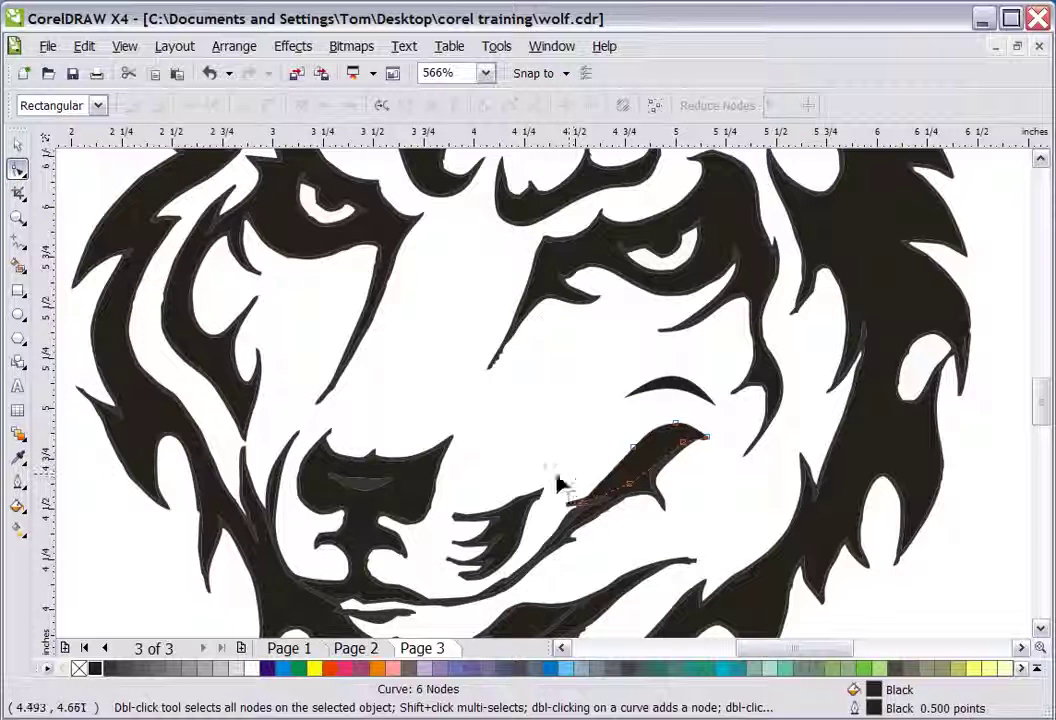
{"action": "left_click", "coordinate": [17, 220]}
{"action": "right_click", "coordinate": [436, 302]}
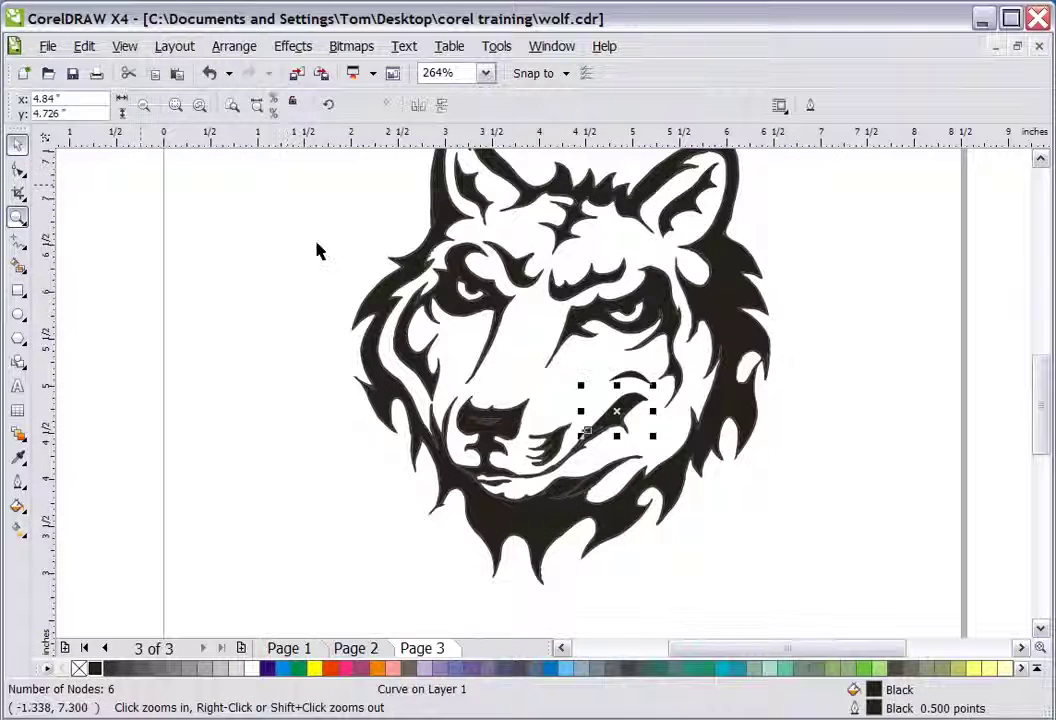
Fill the small dark gray nose shape with white
{"action": "left_click", "coordinate": [20, 145]}
{"action": "left_click", "coordinate": [340, 255]}
{"action": "left_click", "coordinate": [1040, 158]}
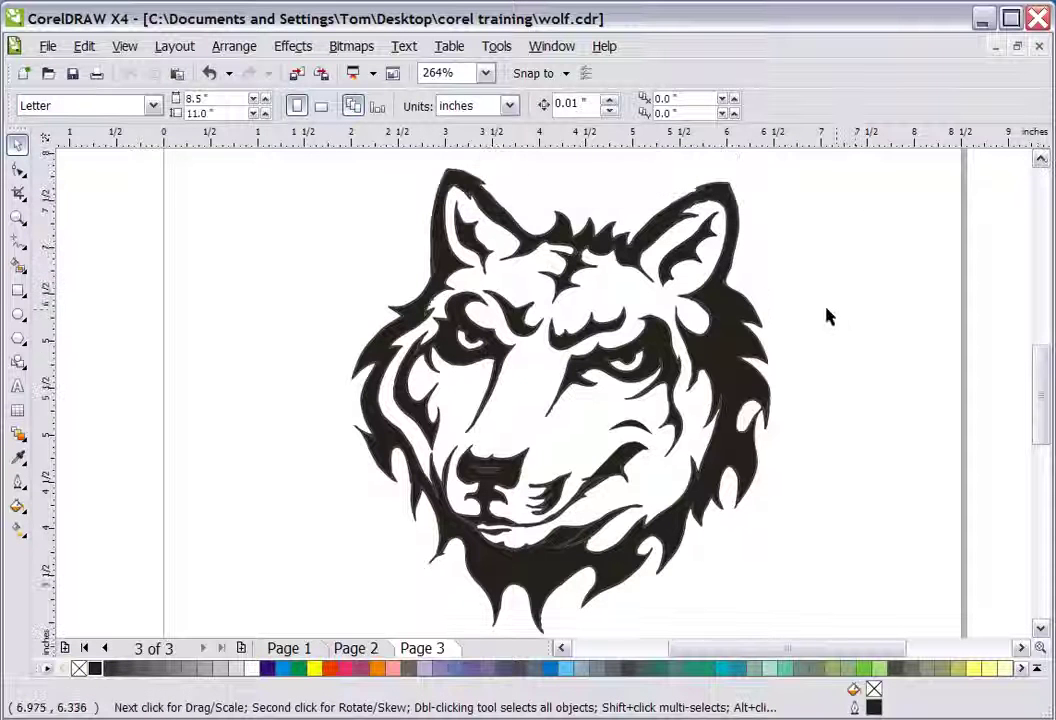
{"action": "left_click", "coordinate": [808, 313]}
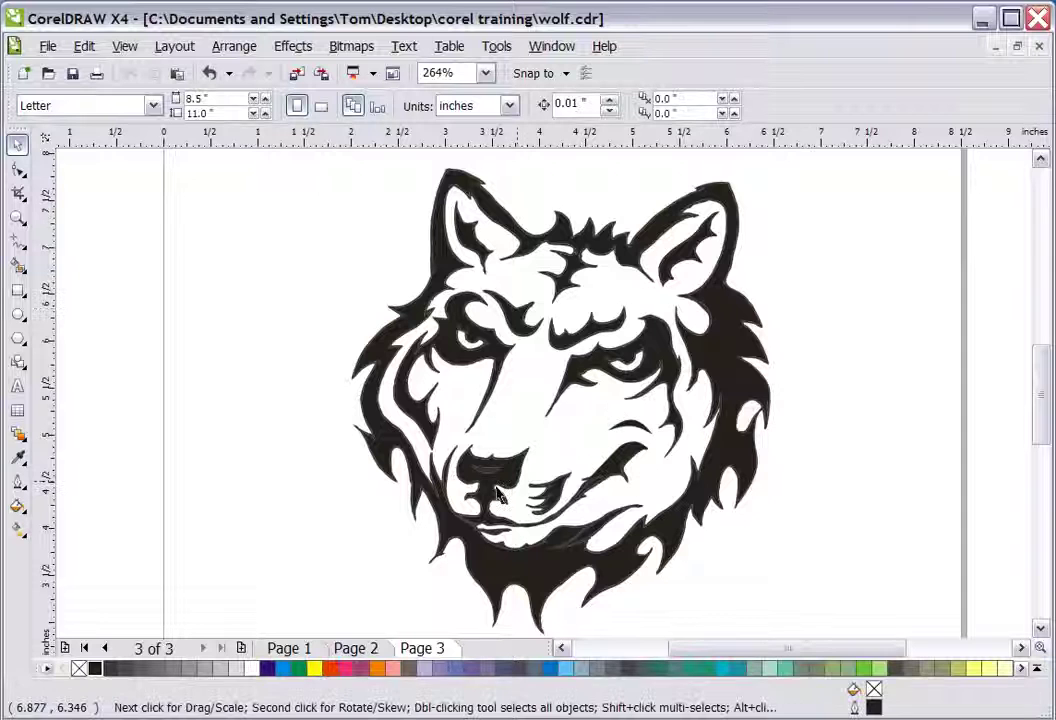
{"action": "left_click_drag", "start_coordinate": [374, 488], "coordinate": [510, 467]}
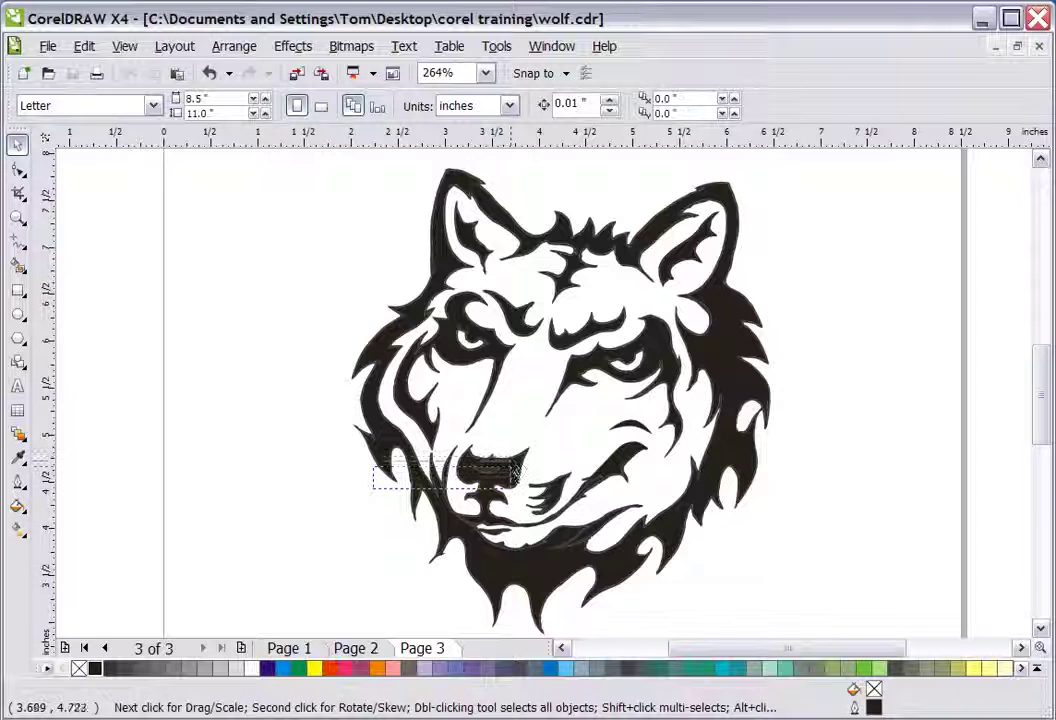
{"action": "left_click_drag", "start_coordinate": [518, 488], "coordinate": [520, 488]}
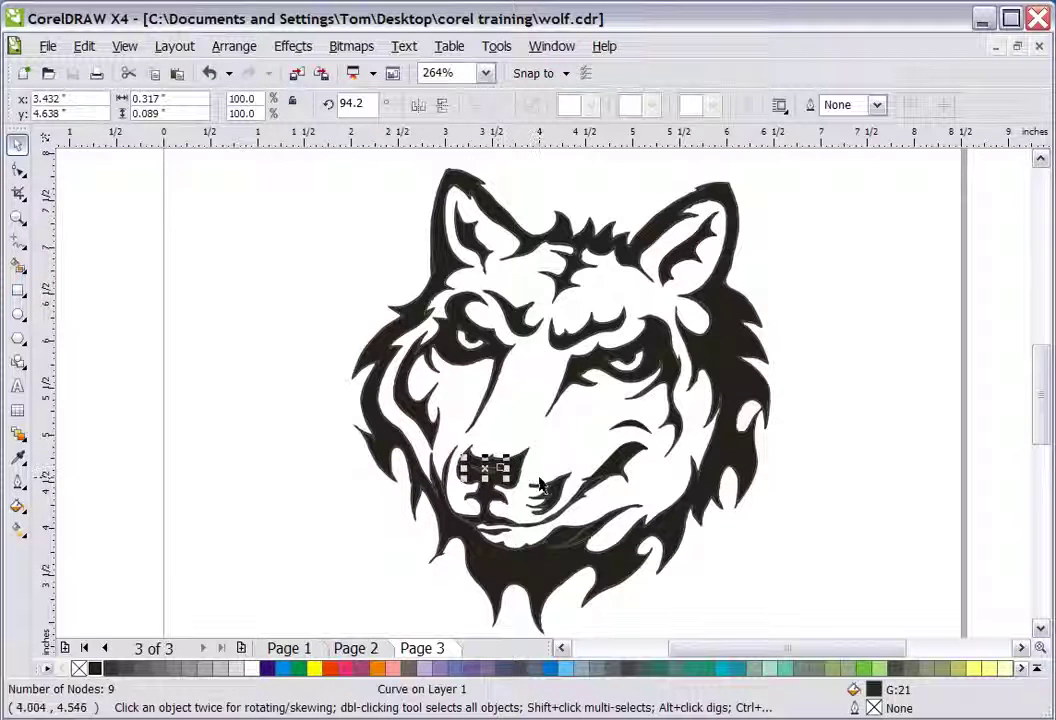
{"action": "left_click", "coordinate": [251, 668]}
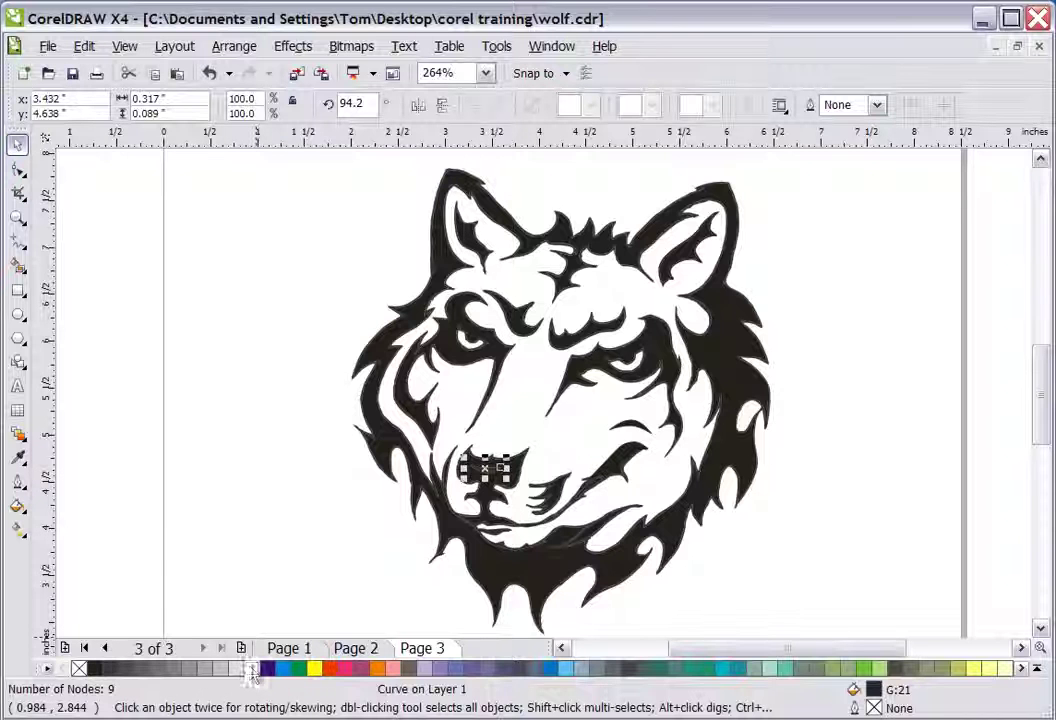
{"action": "left_click", "coordinate": [322, 485]}
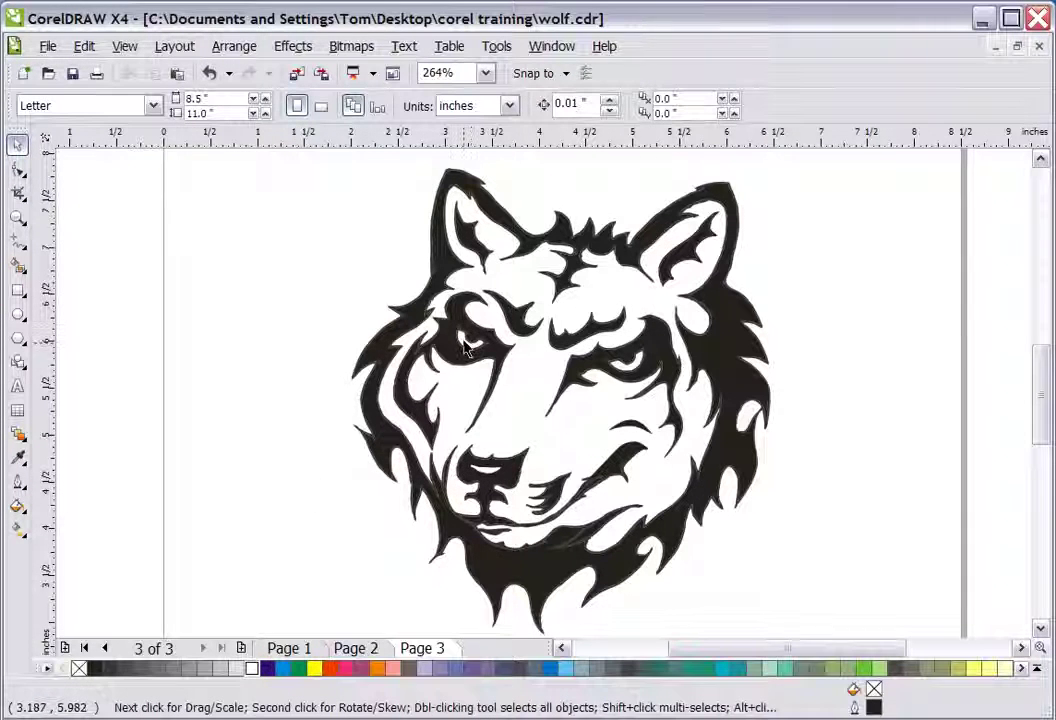
Zoom in closely on the wolf's eyes
{"action": "left_click", "coordinate": [466, 337]}
{"action": "left_click", "coordinate": [290, 354]}
{"action": "left_click", "coordinate": [18, 216]}
{"action": "left_click_drag", "start_coordinate": [349, 310], "coordinate": [689, 410]}
Select the left and right eye shapes together and fill them Deep Yellow
{"action": "left_click", "coordinate": [18, 144]}
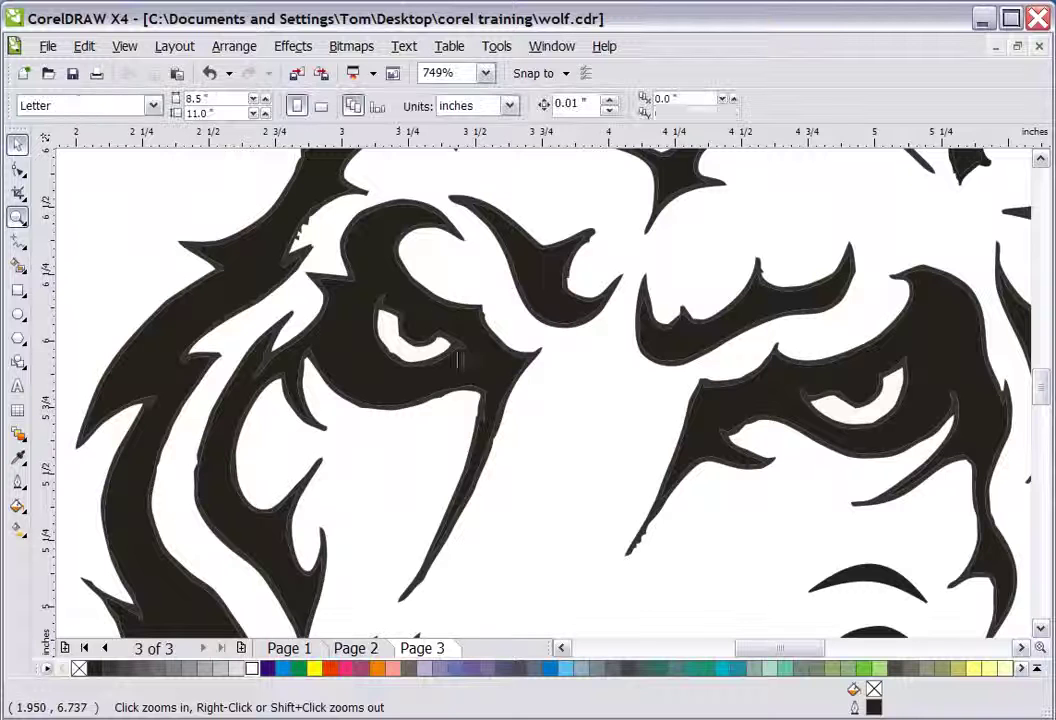
{"action": "left_click", "coordinate": [410, 340]}
{"action": "left_click", "coordinate": [854, 408], "text": "shift"}
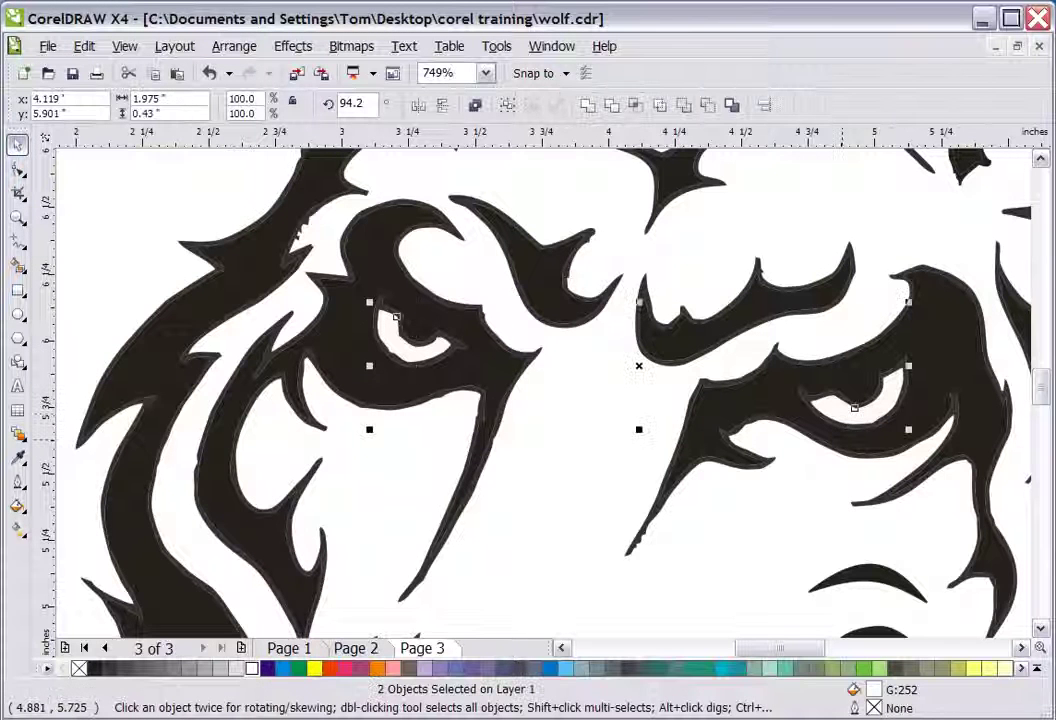
{"action": "left_click", "coordinate": [1040, 668]}
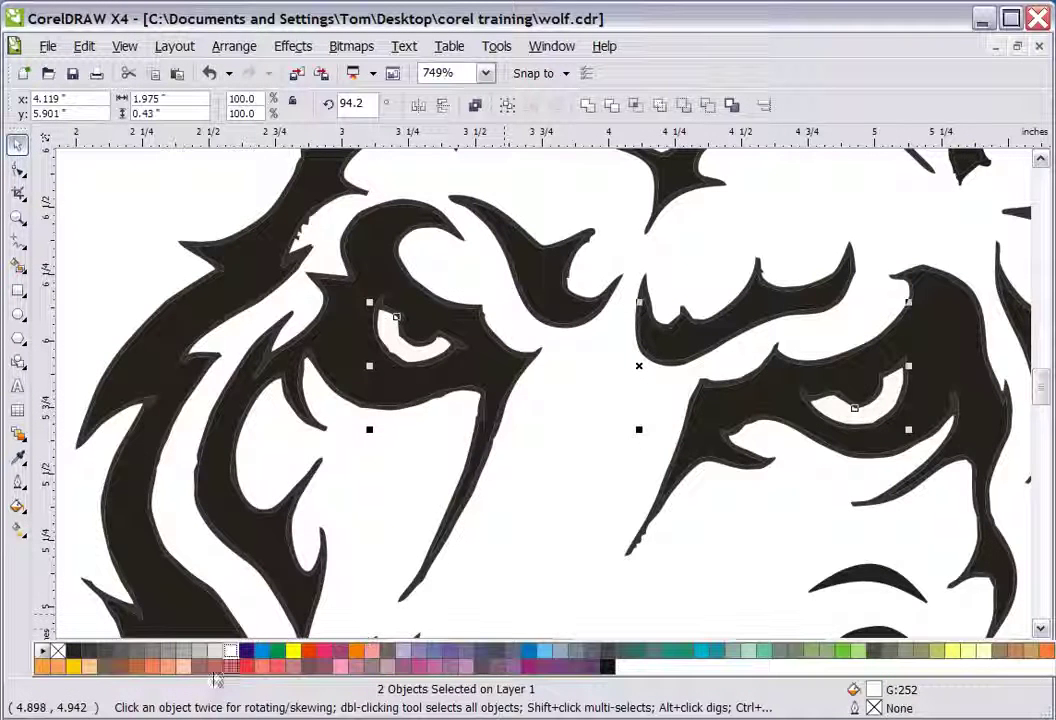
{"action": "left_click", "coordinate": [72, 667]}
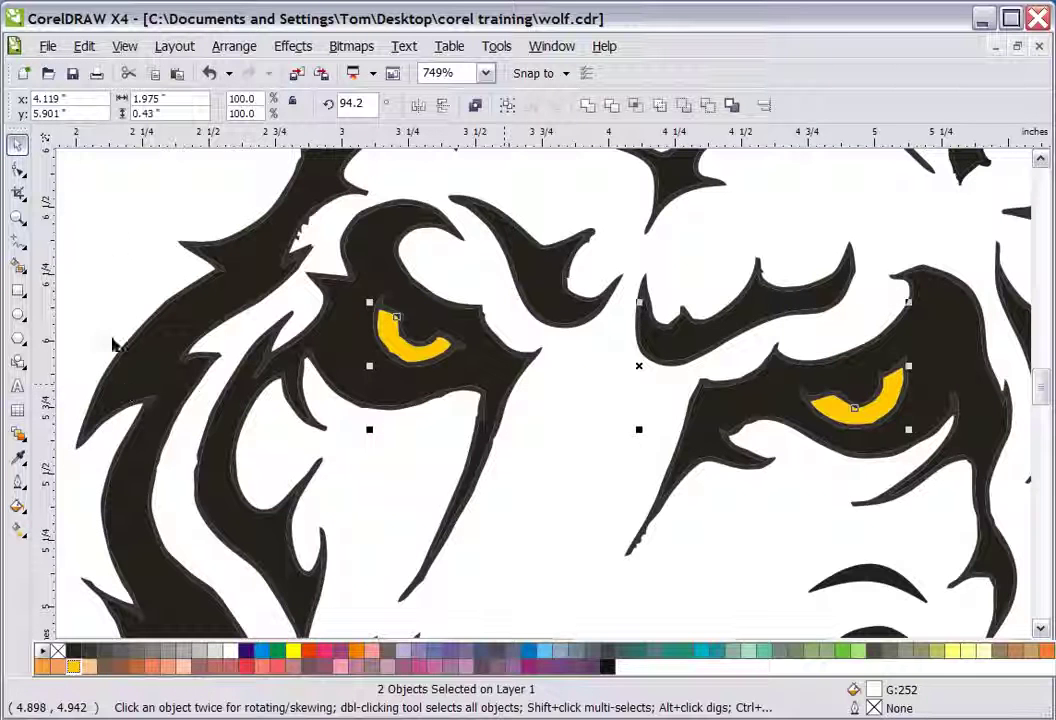
{"action": "left_click", "coordinate": [113, 238]}
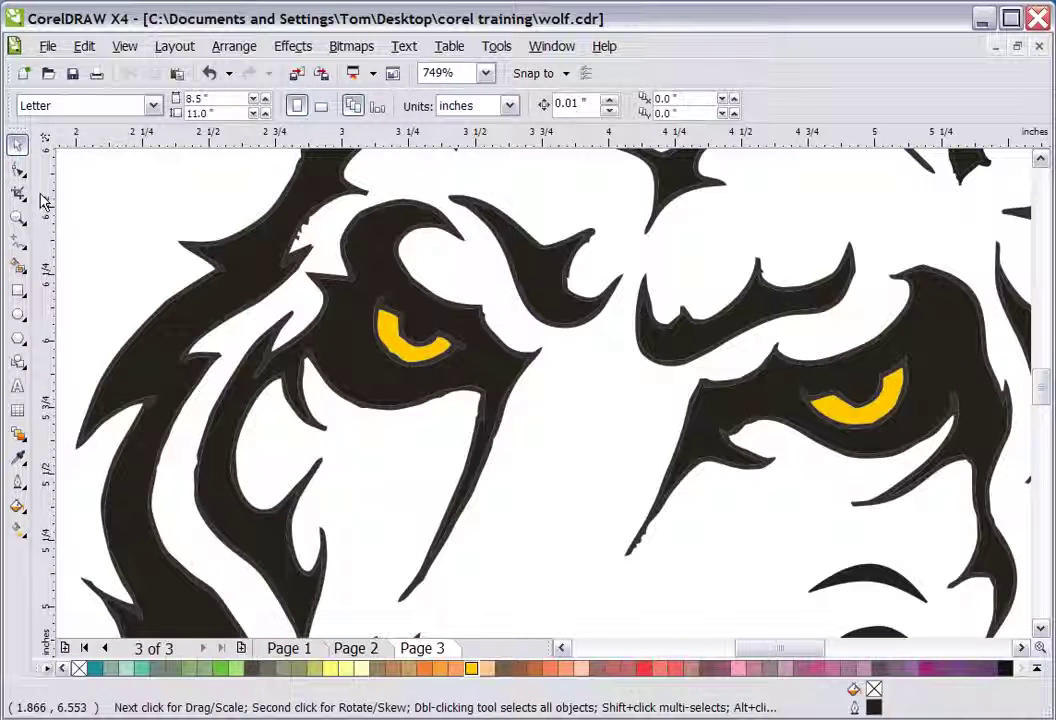
{"action": "left_click", "coordinate": [318, 231]}
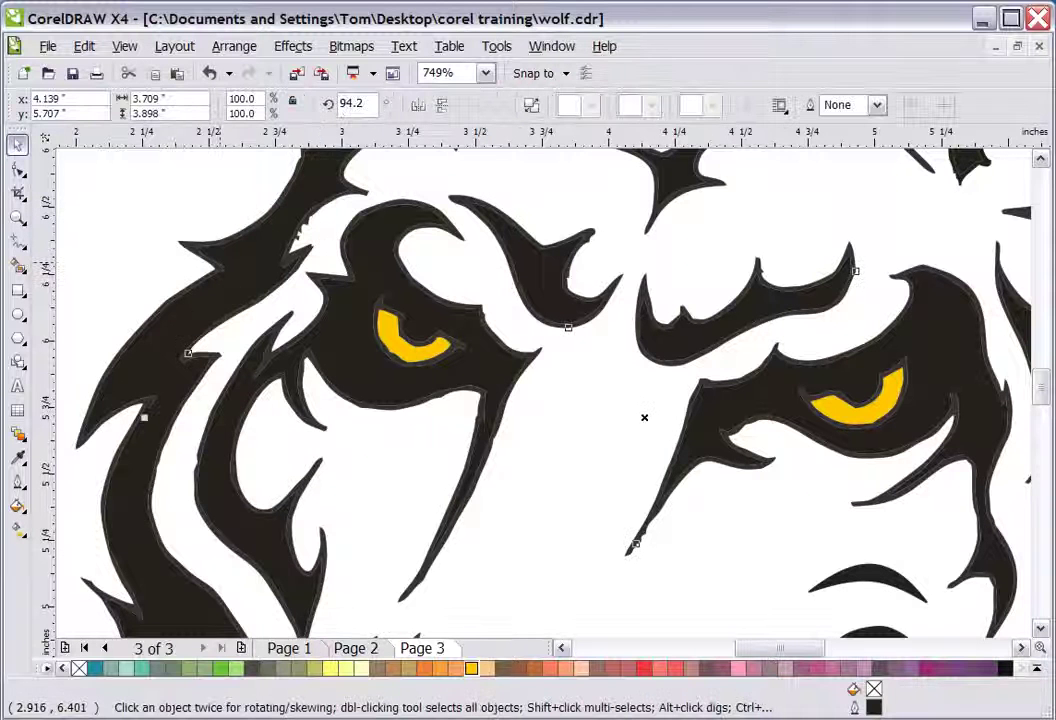
Zoom in on the notched outline above the left eye, delete its jagged nodes and re-curve it
{"action": "left_click", "coordinate": [17, 216]}
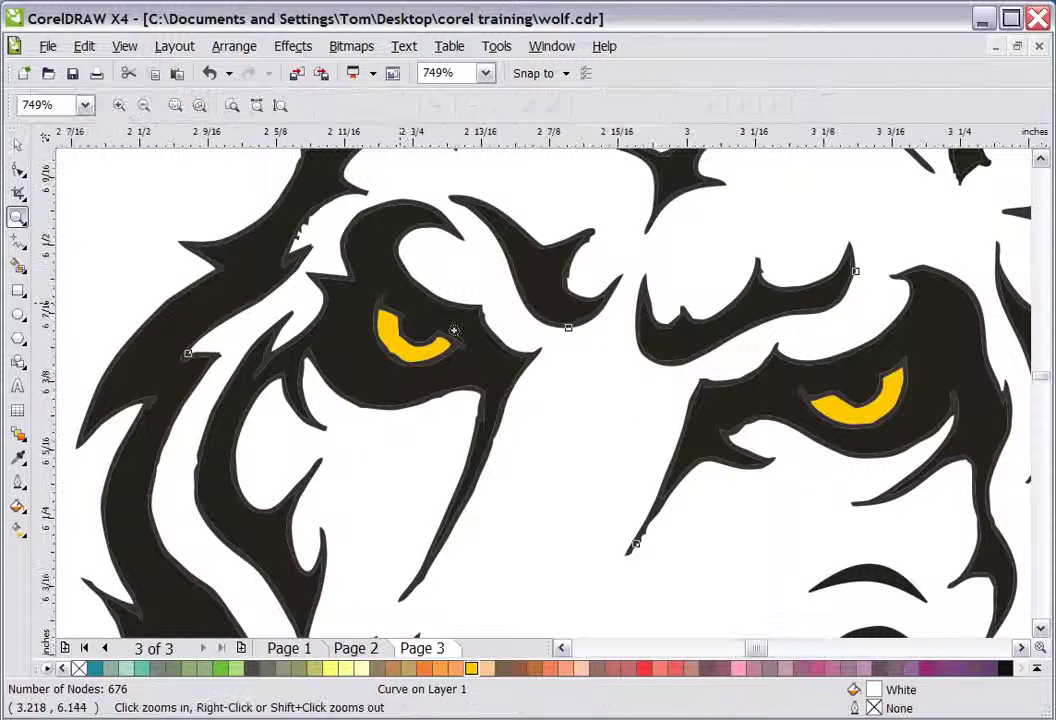
{"action": "left_click_drag", "start_coordinate": [219, 184], "coordinate": [383, 312]}
{"action": "left_click", "coordinate": [22, 145]}
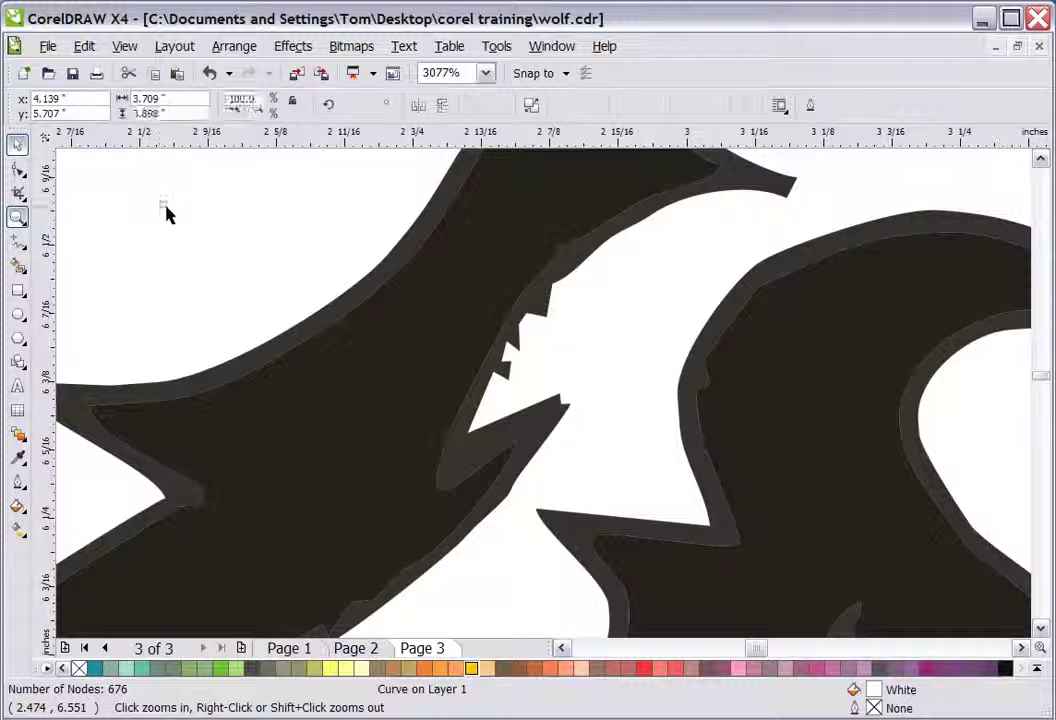
{"action": "left_click", "coordinate": [571, 361]}
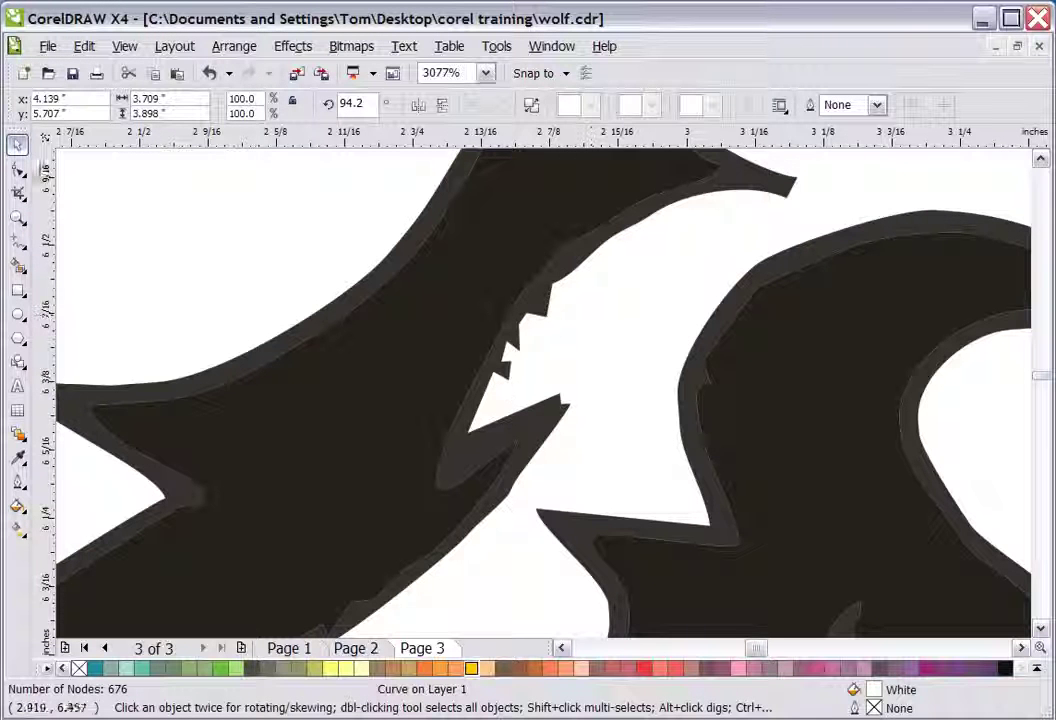
{"action": "left_click", "coordinate": [18, 169]}
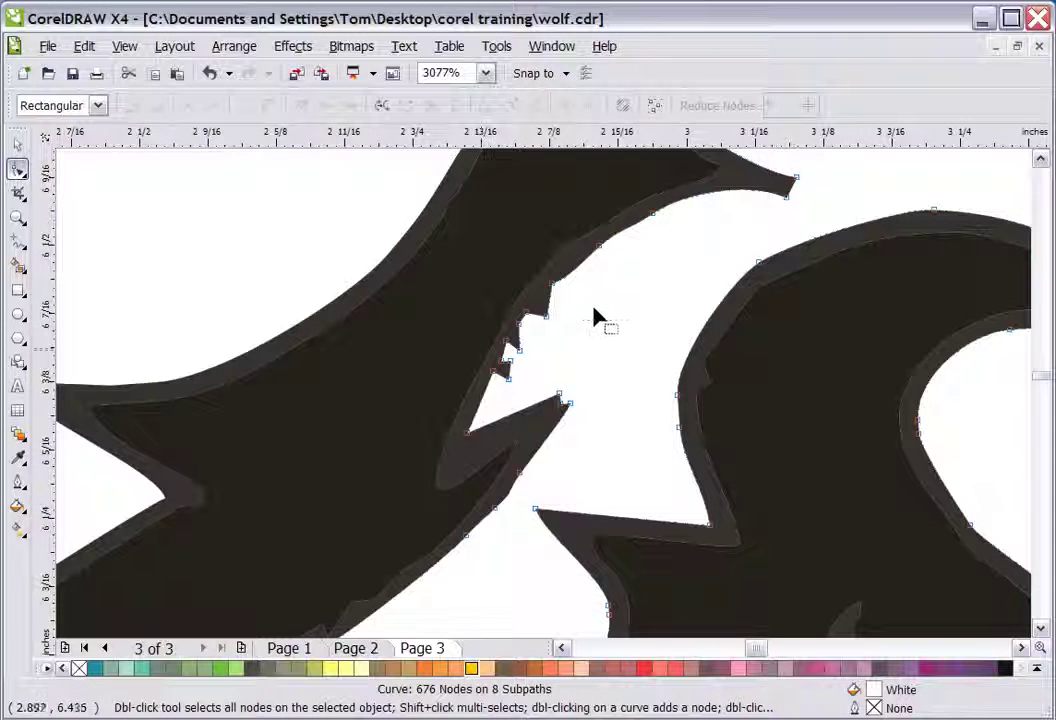
{"action": "left_click_drag", "start_coordinate": [588, 294], "coordinate": [477, 395]}
{"action": "key", "text": "Delete"}
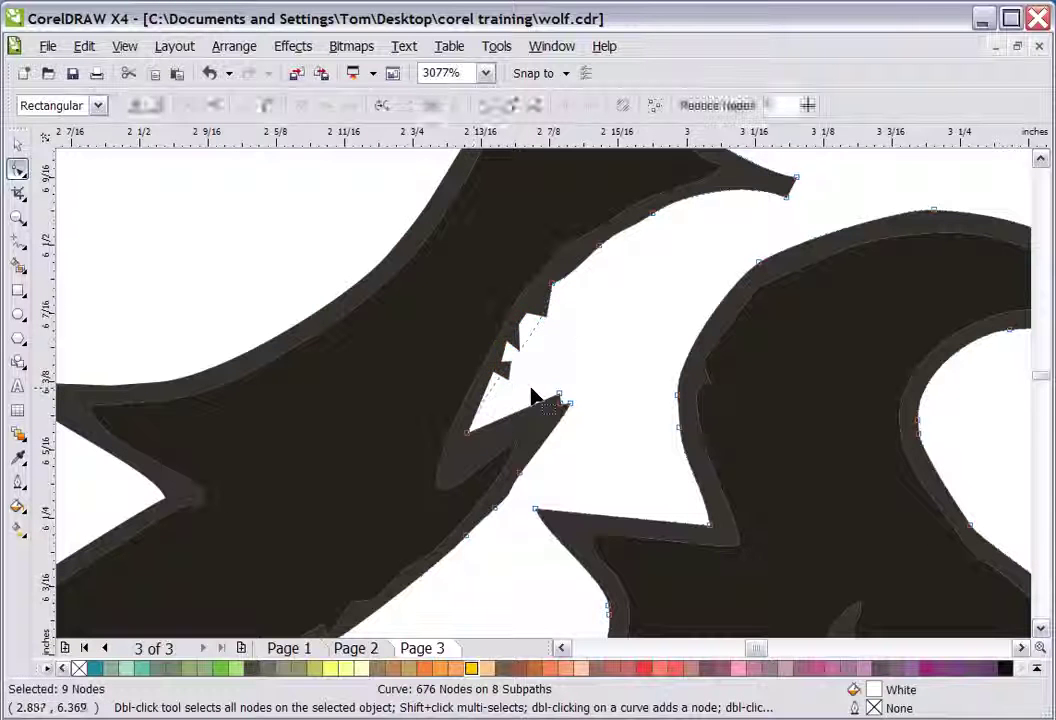
{"action": "left_click_drag", "start_coordinate": [537, 338], "coordinate": [488, 396]}
Delete the remaining rough nodes on the inner curve and bend those segments into smooth edges
{"action": "left_click", "coordinate": [548, 322]}
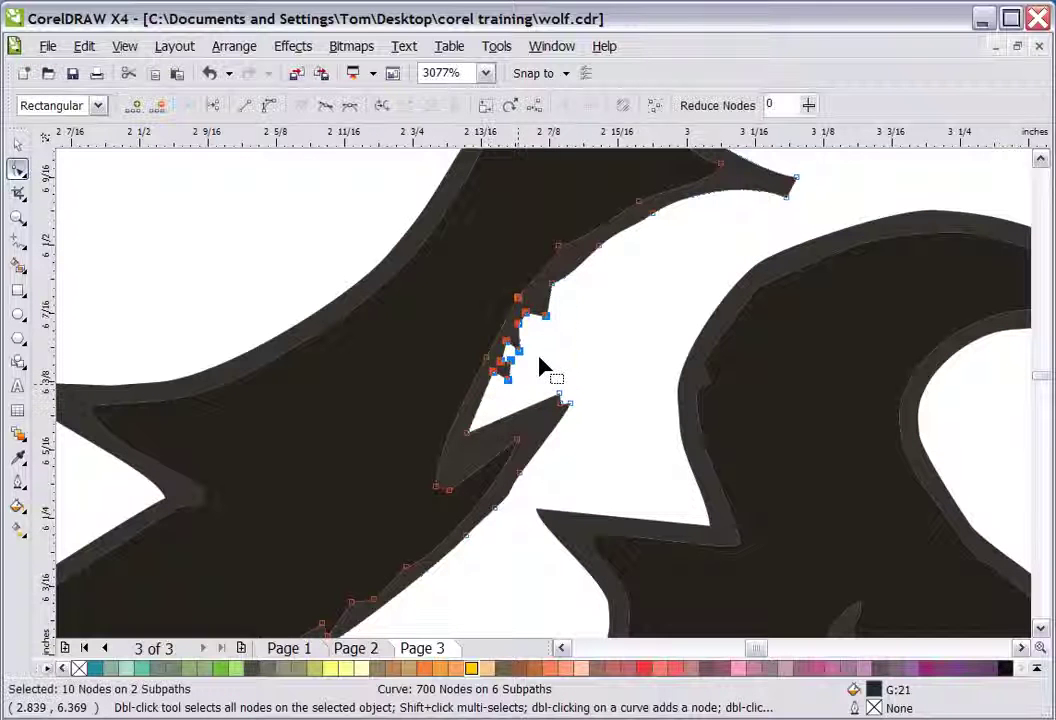
{"action": "key", "text": "Delete"}
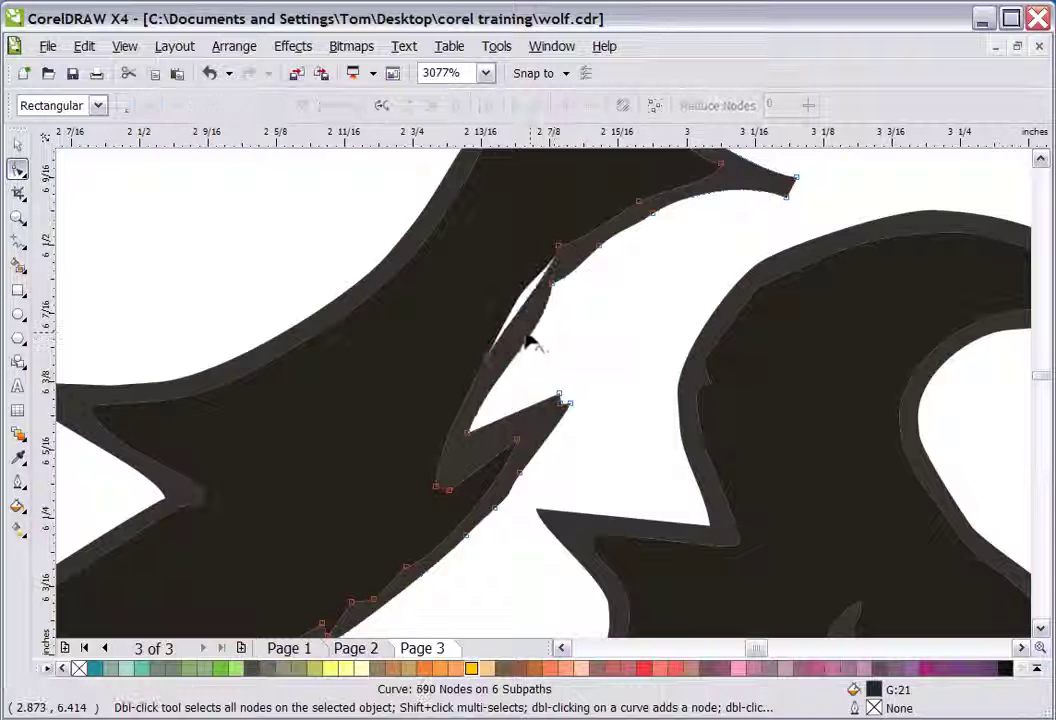
{"action": "left_click_drag", "start_coordinate": [530, 313], "coordinate": [537, 349]}
{"action": "left_click_drag", "start_coordinate": [646, 240], "coordinate": [535, 345]}
{"action": "key", "text": "Delete"}
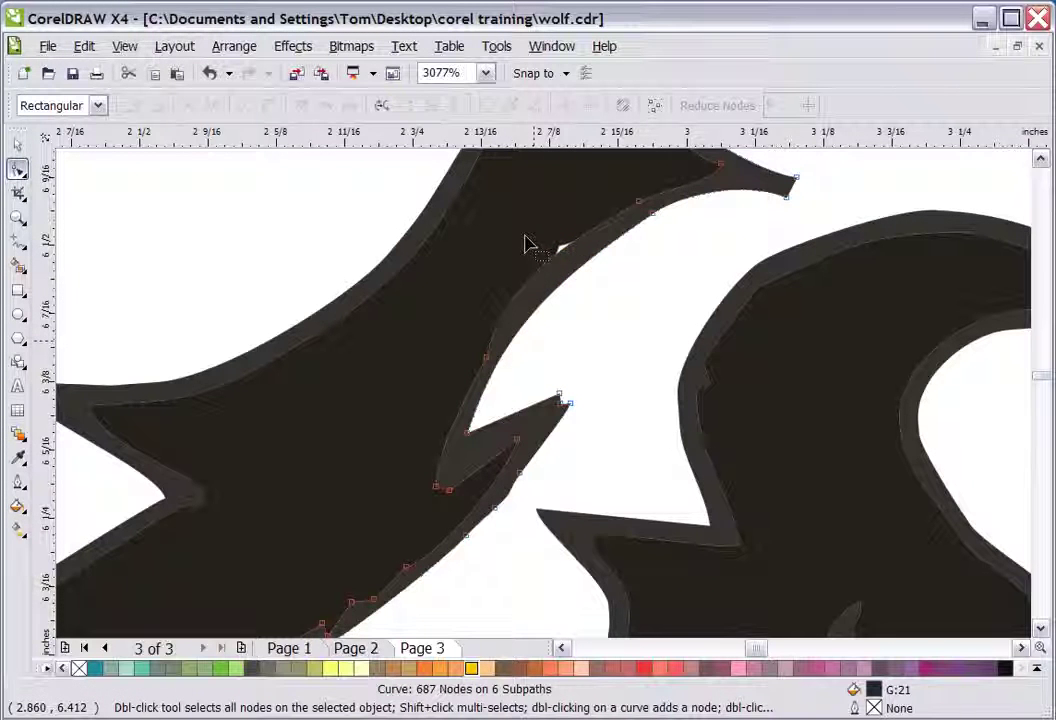
{"action": "left_click_drag", "start_coordinate": [566, 252], "coordinate": [574, 250]}
Zoom out twice to 264% and clear the selection to show the whole wolf head
{"action": "left_click", "coordinate": [18, 217]}
{"action": "right_click", "coordinate": [632, 313]}
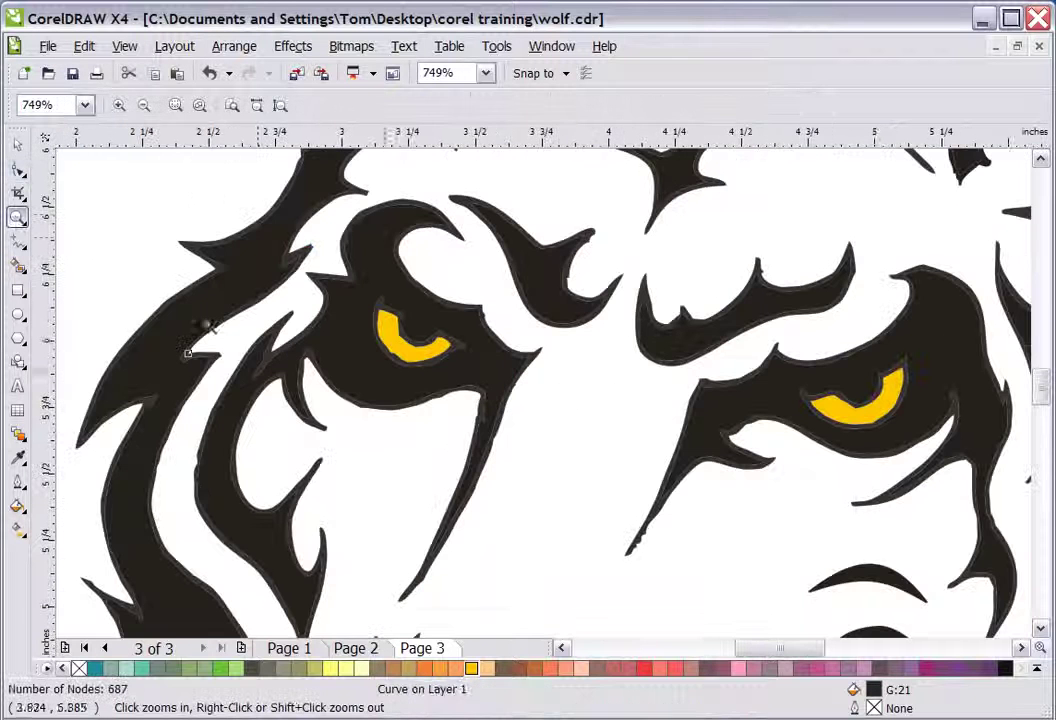
{"action": "left_click", "coordinate": [18, 144]}
{"action": "key", "text": "Escape"}
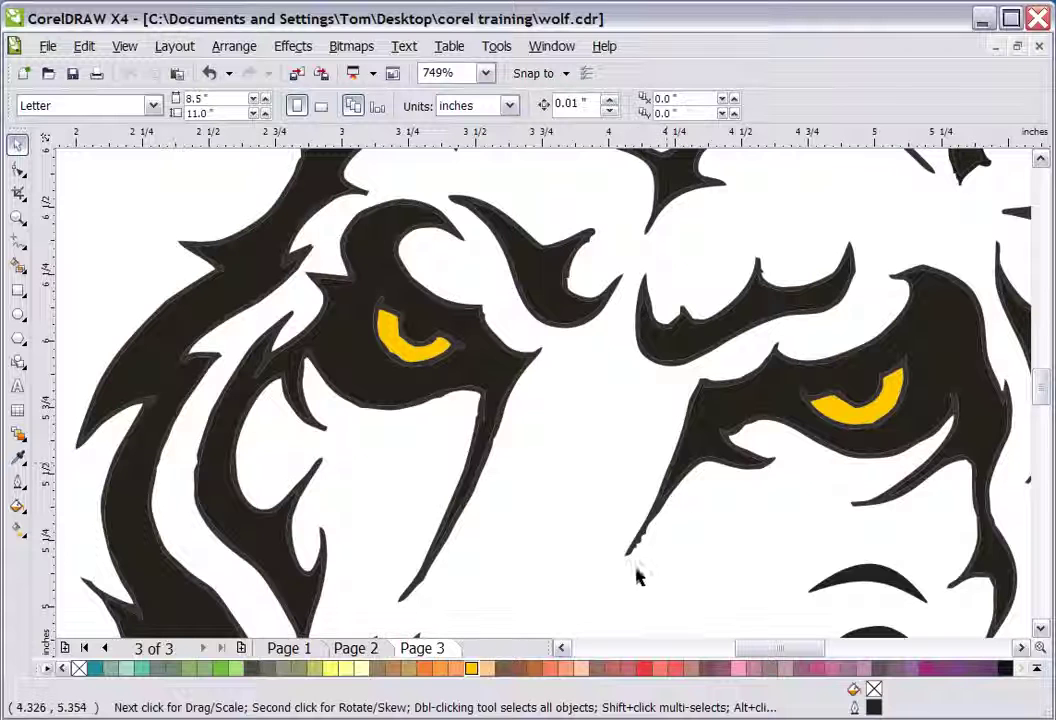
{"action": "left_click", "coordinate": [18, 217]}
{"action": "right_click", "coordinate": [520, 285]}
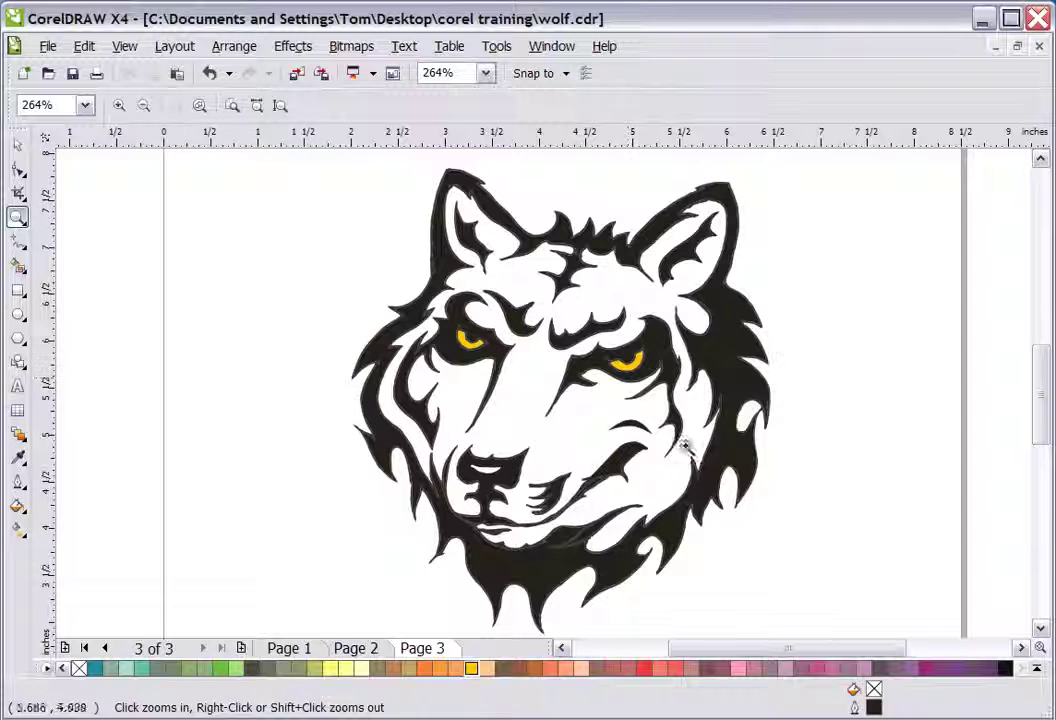
{"action": "left_click", "coordinate": [17, 146]}
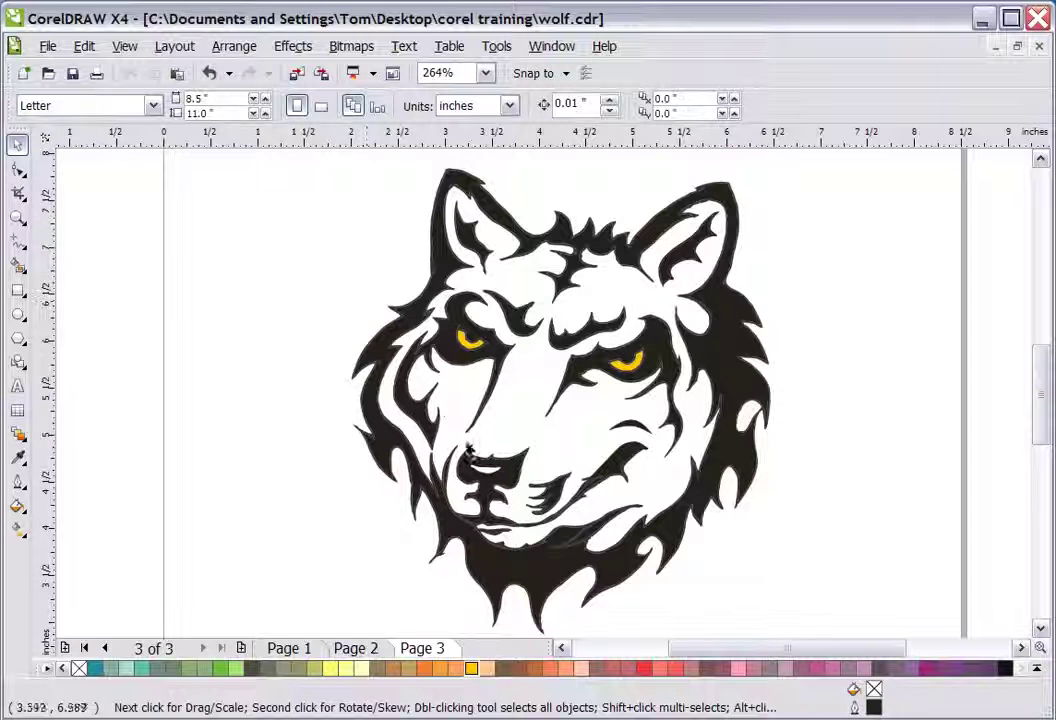
Draw a freehand path from beside the left eye down the cheek toward the muzzle
{"action": "left_click", "coordinate": [18, 241]}
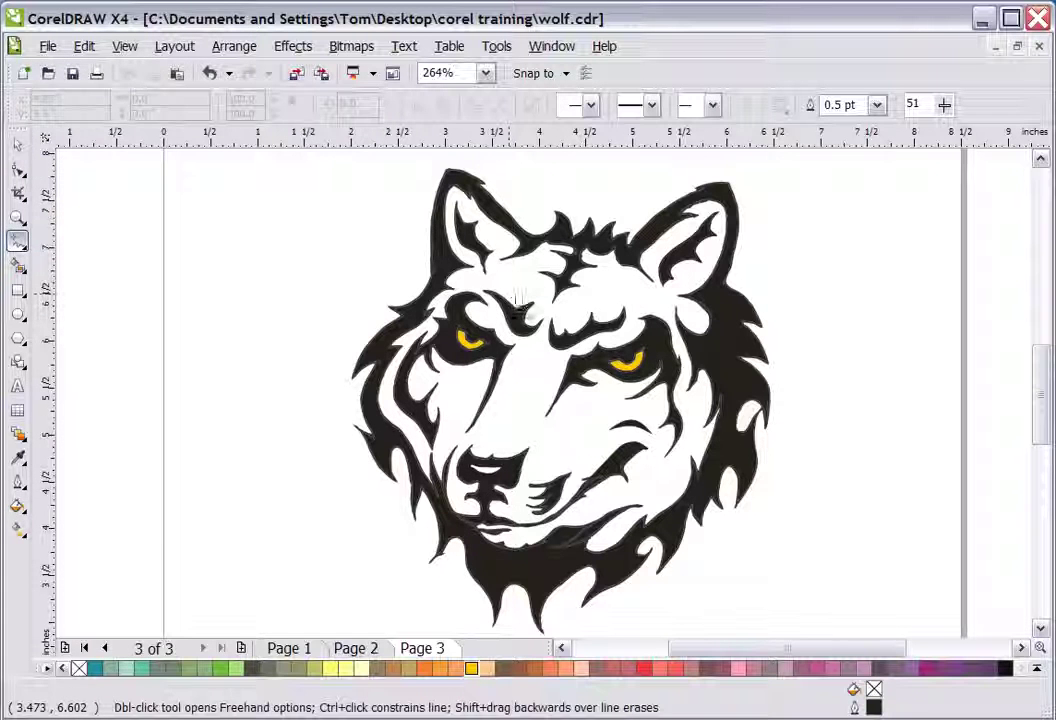
{"action": "left_click", "coordinate": [434, 341]}
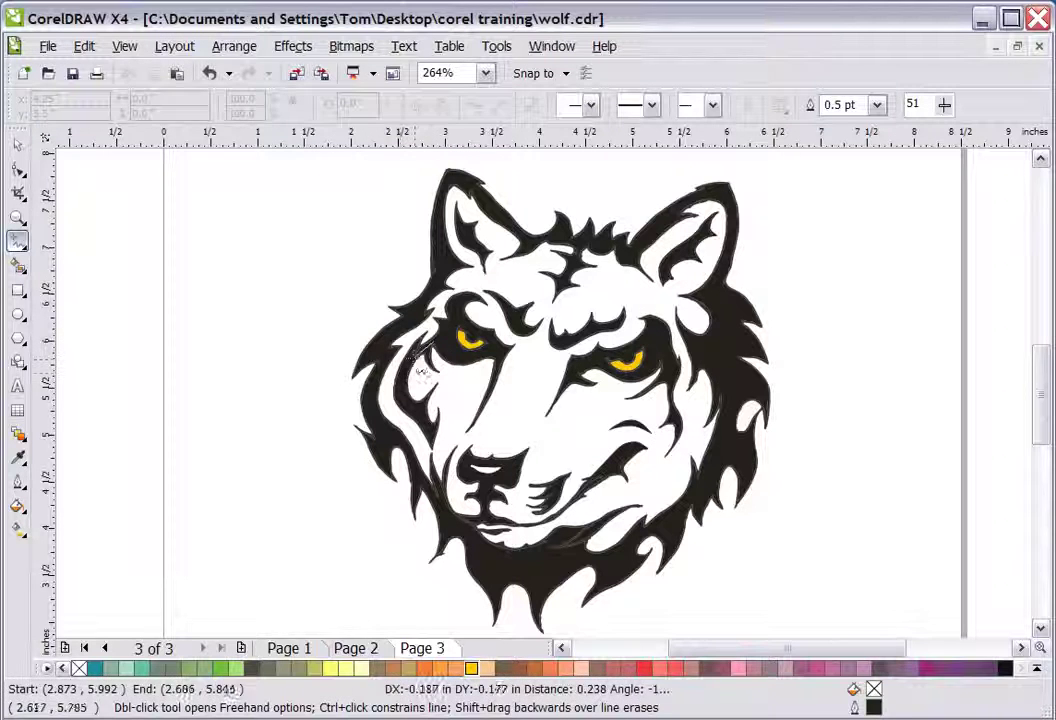
{"action": "left_click", "coordinate": [408, 362]}
{"action": "left_click", "coordinate": [409, 368]}
{"action": "left_click", "coordinate": [402, 400]}
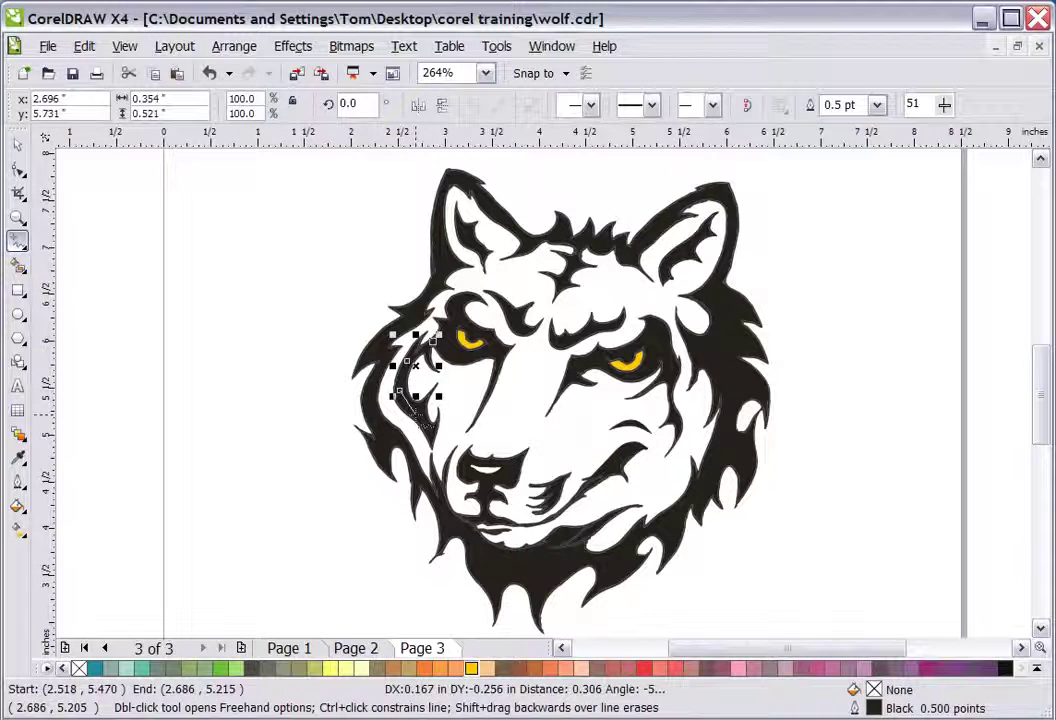
{"action": "left_click", "coordinate": [408, 424]}
{"action": "left_click", "coordinate": [435, 447]}
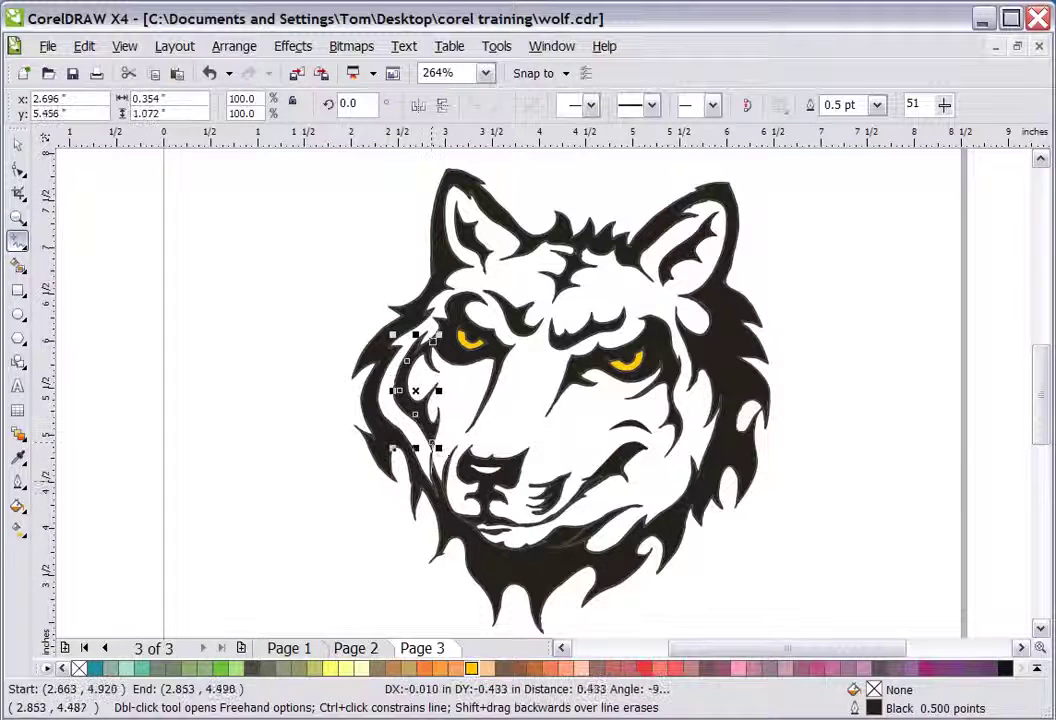
{"action": "left_click", "coordinate": [436, 466]}
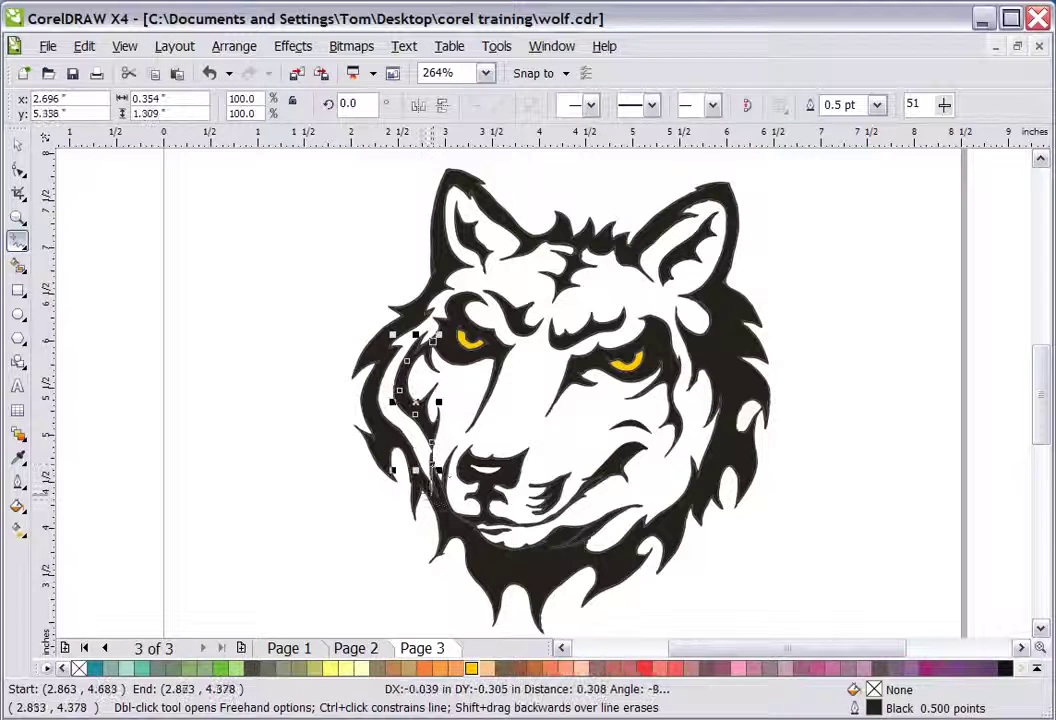
{"action": "left_click", "coordinate": [439, 502]}
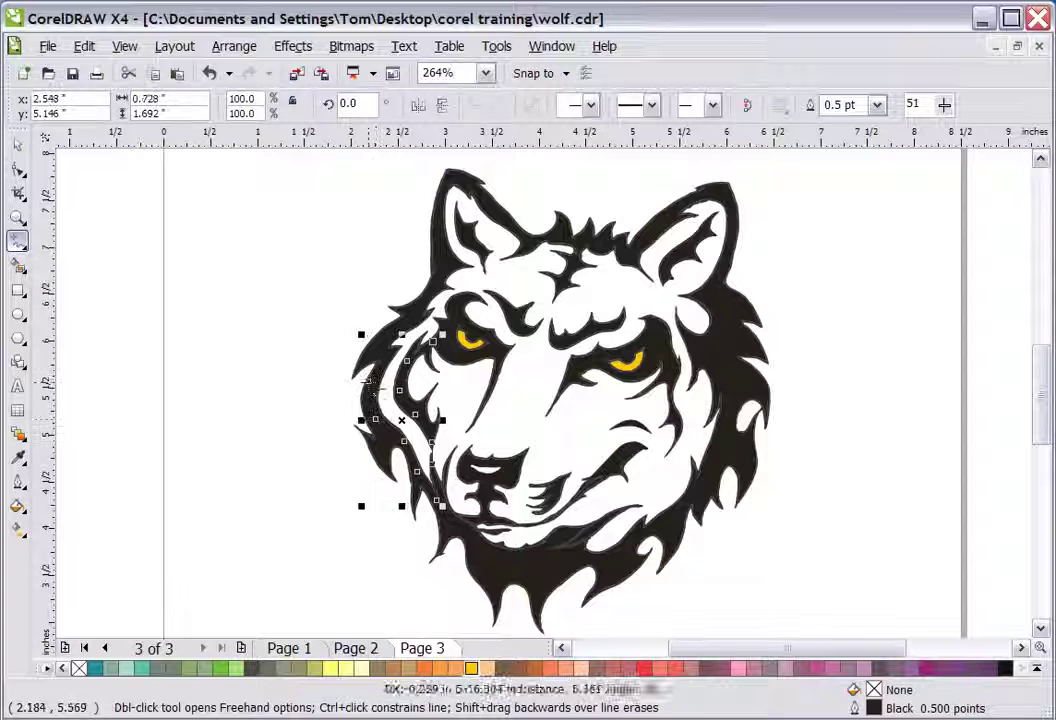
{"action": "left_click", "coordinate": [361, 375]}
{"action": "double_click", "coordinate": [386, 351]}
{"action": "left_click", "coordinate": [412, 314]}
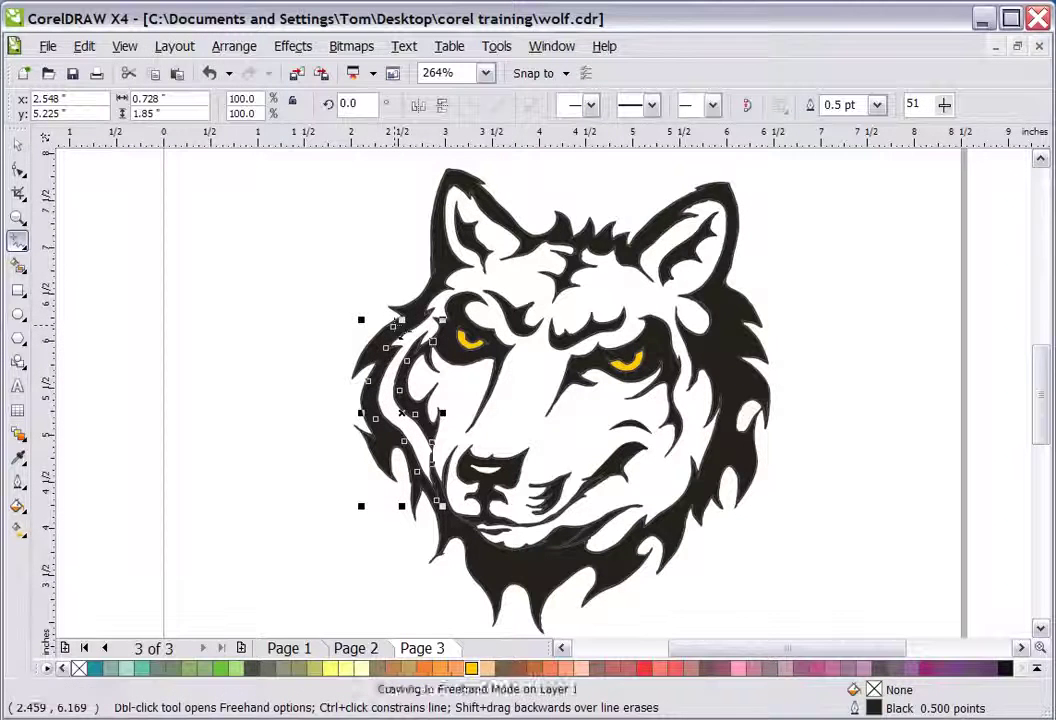
Continue the outline from its end node up to the left ear tip
{"action": "left_click", "coordinate": [389, 326]}
{"action": "left_click", "coordinate": [431, 284]}
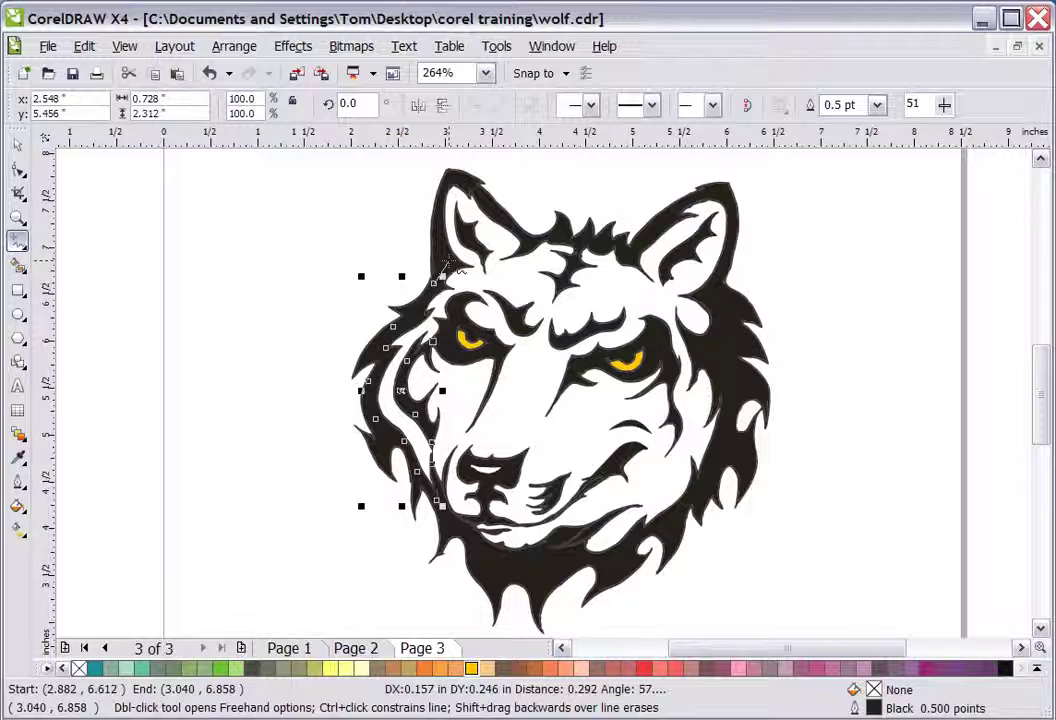
{"action": "left_click", "coordinate": [447, 258]}
{"action": "left_click", "coordinate": [443, 230]}
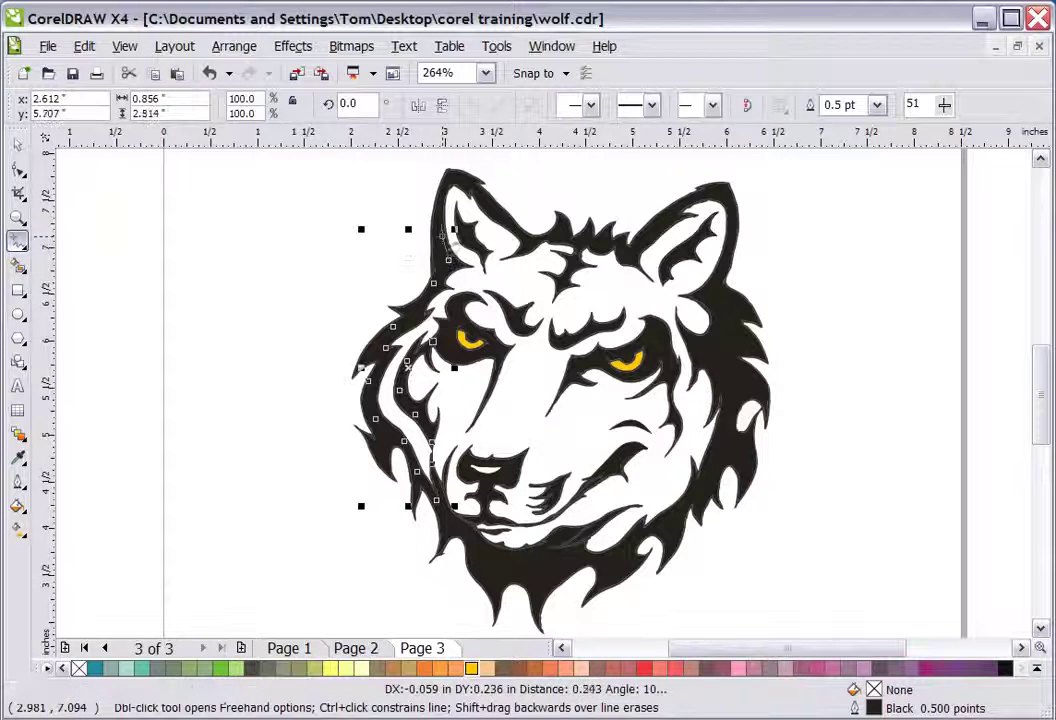
{"action": "left_click", "coordinate": [451, 183]}
{"action": "left_click", "coordinate": [452, 169]}
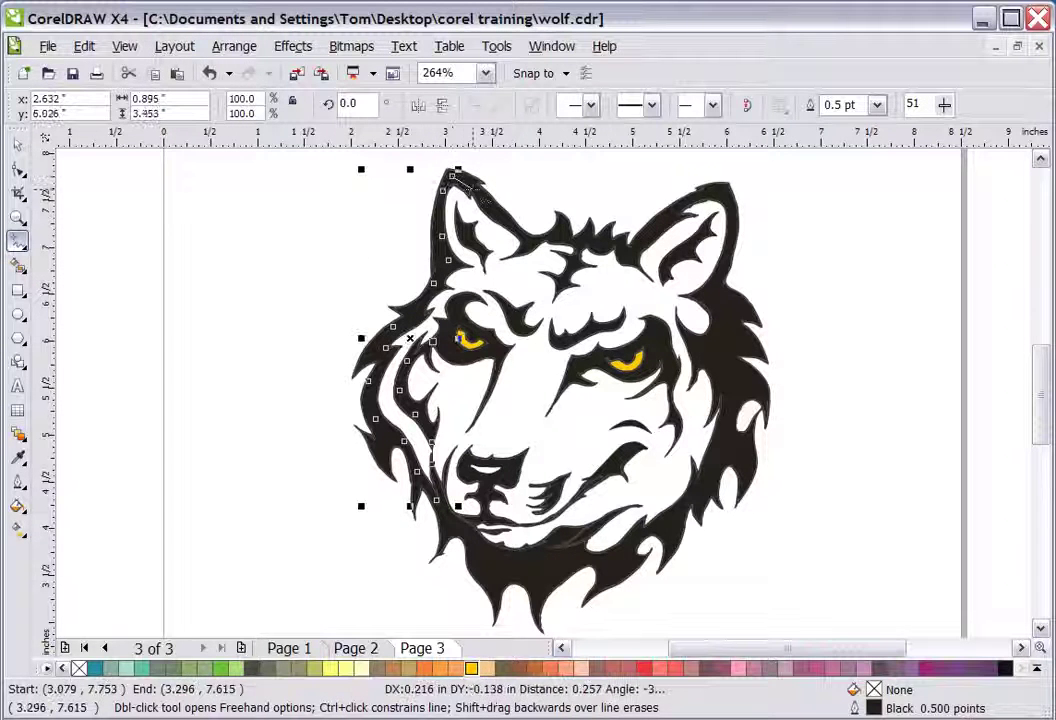
{"action": "left_click", "coordinate": [472, 186]}
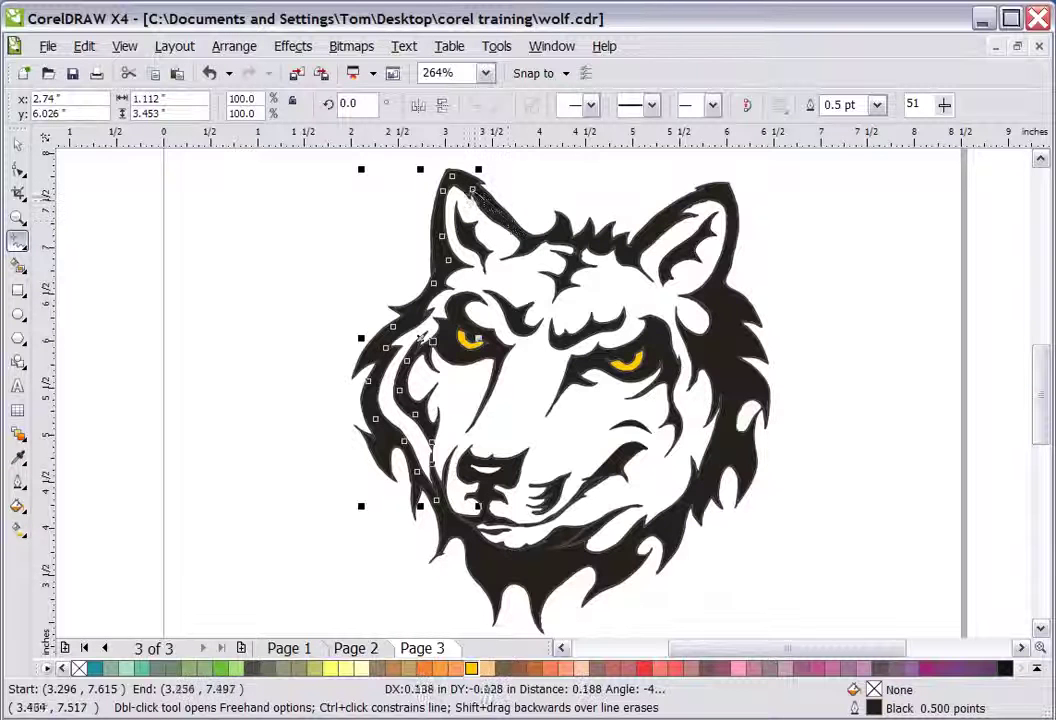
Carry the outline down the inner left ear and across the forehead toward the right ear
{"action": "left_click", "coordinate": [463, 197]}
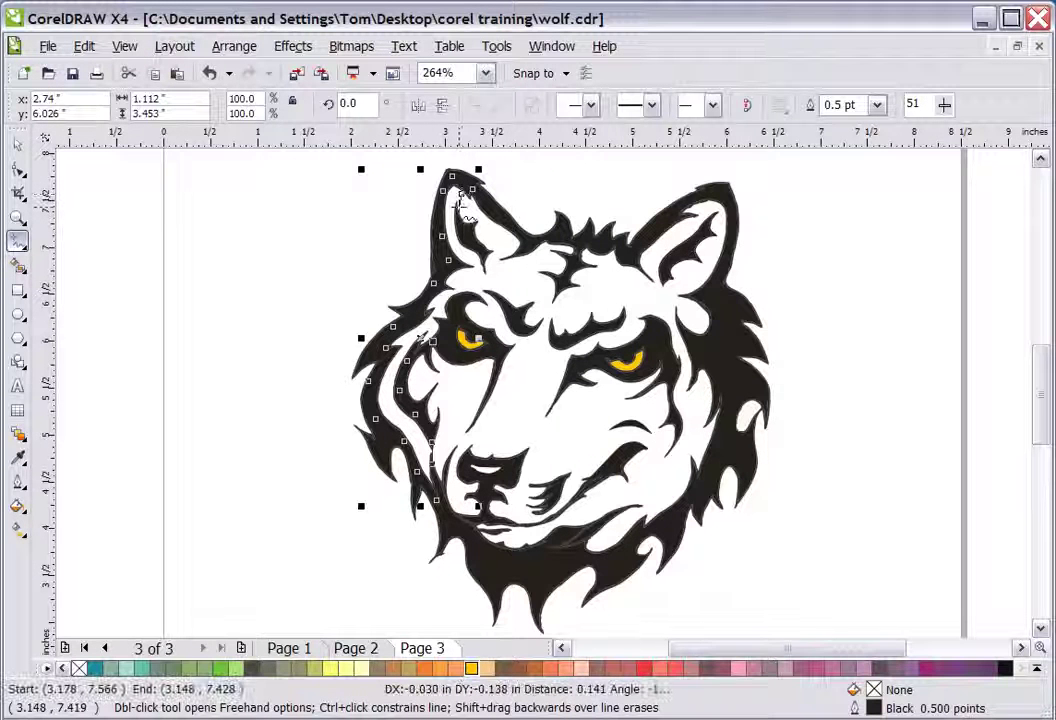
{"action": "left_click", "coordinate": [458, 208]}
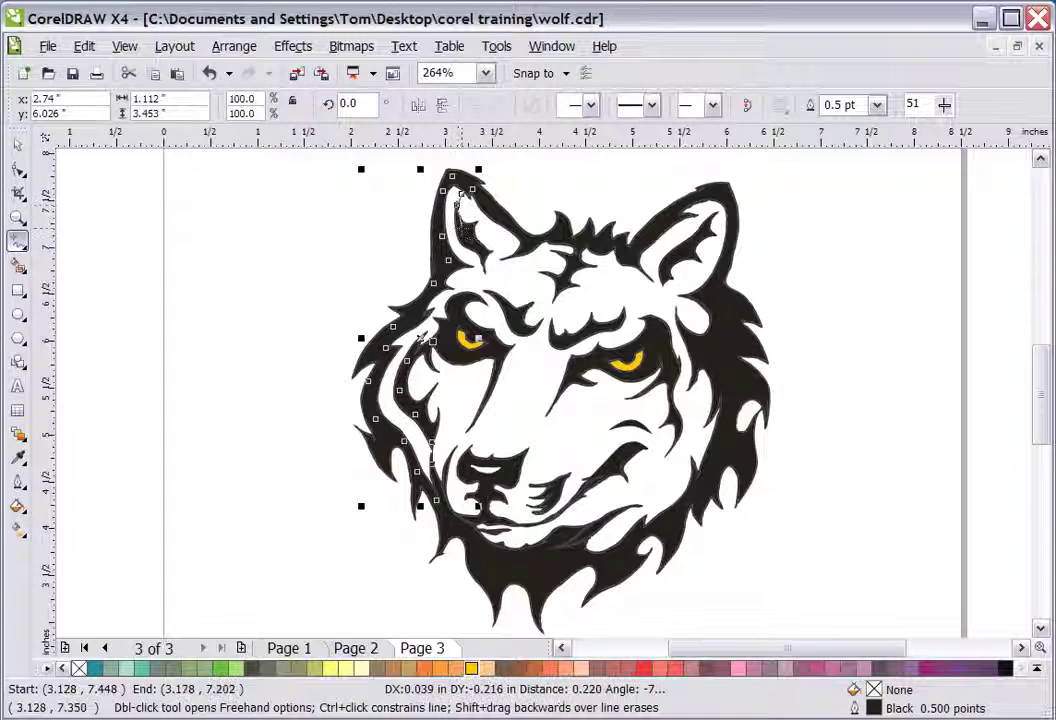
{"action": "left_click", "coordinate": [482, 262]}
{"action": "left_click", "coordinate": [486, 262]}
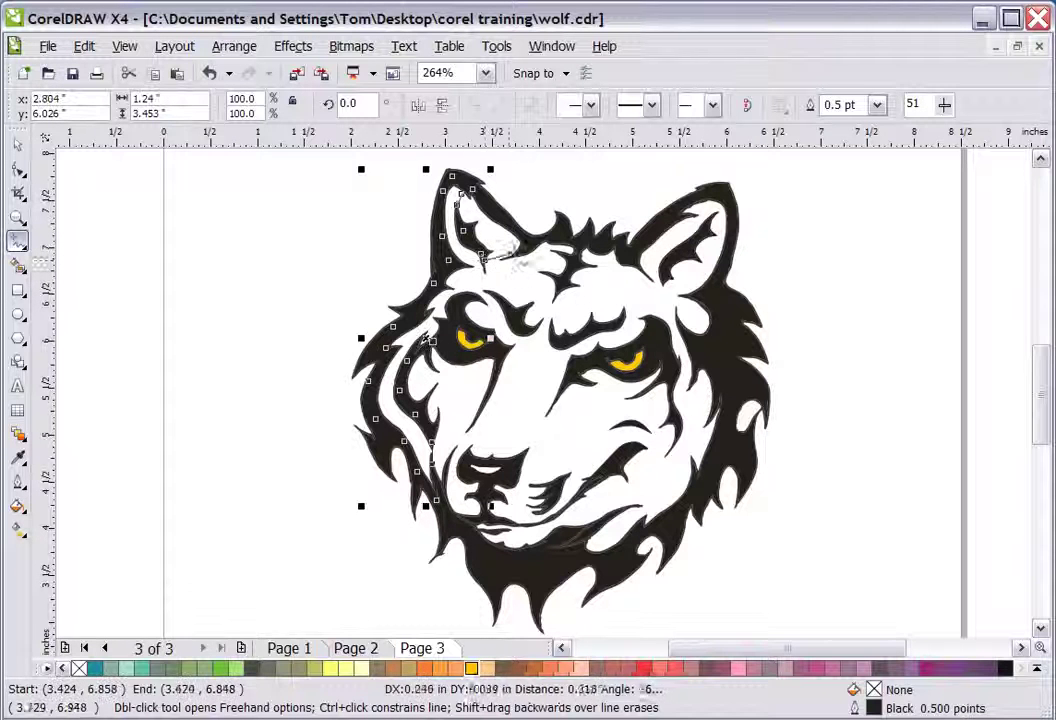
{"action": "left_click", "coordinate": [502, 258]}
{"action": "left_click", "coordinate": [550, 234]}
{"action": "left_click", "coordinate": [593, 245]}
{"action": "left_click", "coordinate": [618, 247]}
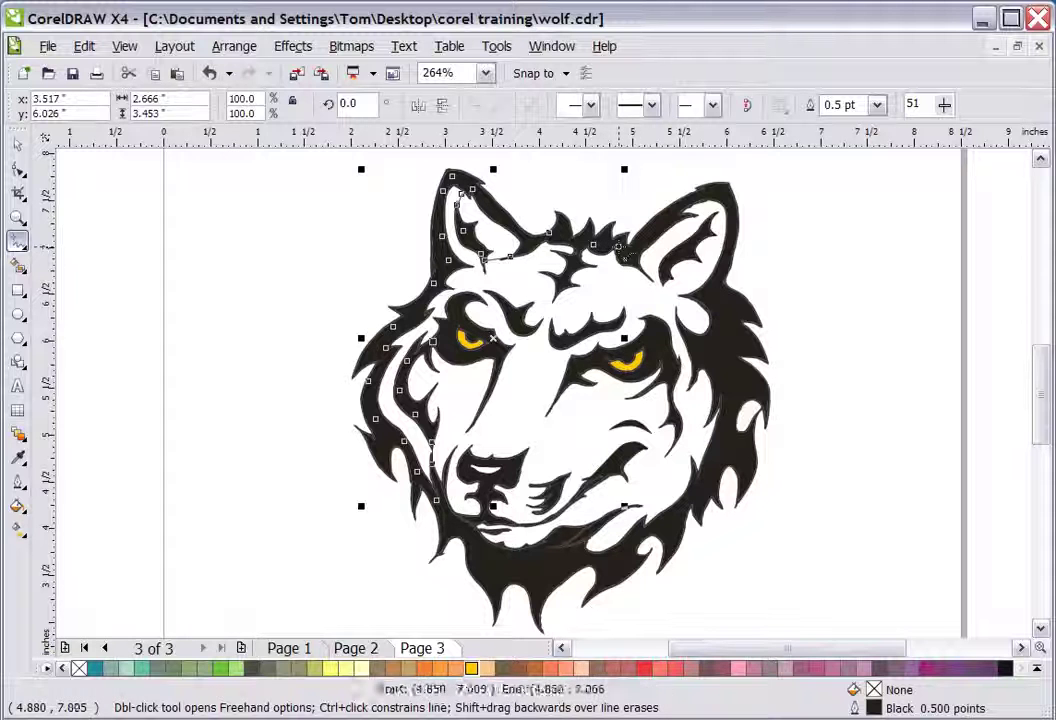
{"action": "left_click", "coordinate": [632, 252]}
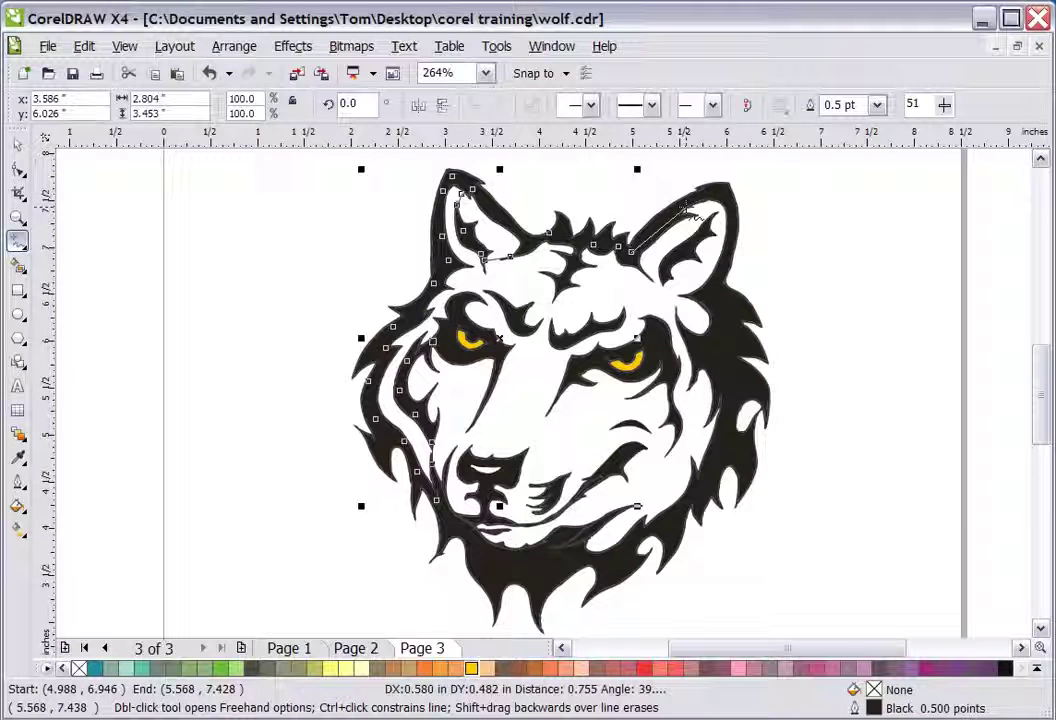
Trace the face outline with Freehand points around the inner right ear and its tip
{"action": "left_click", "coordinate": [699, 212]}
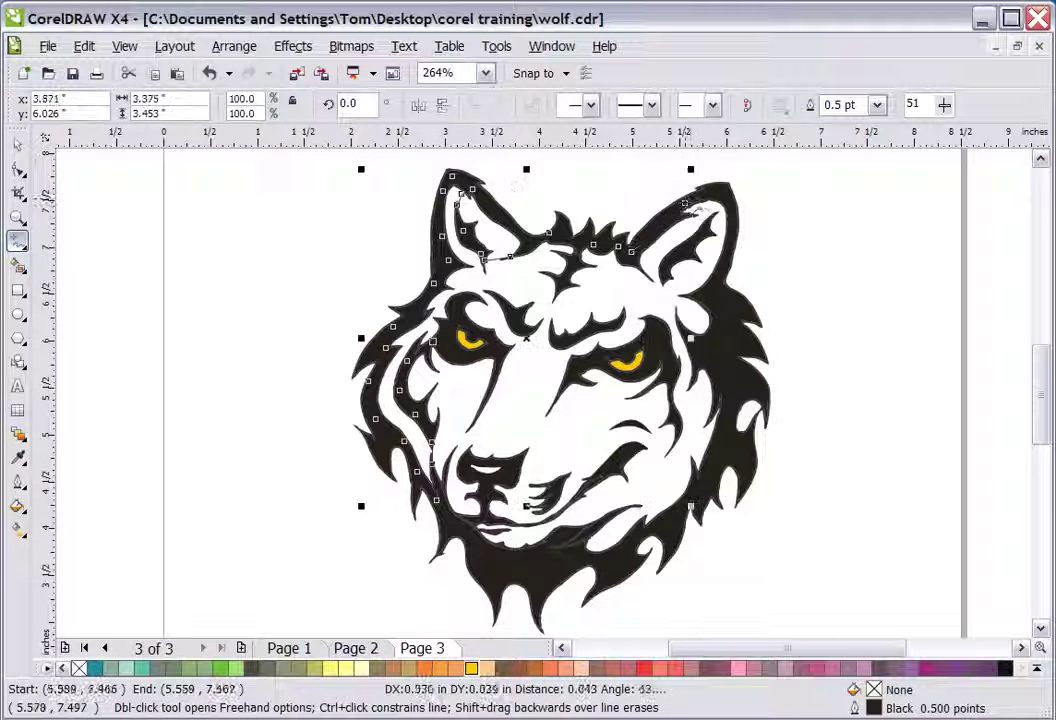
{"action": "left_click", "coordinate": [646, 261]}
{"action": "left_click", "coordinate": [637, 271]}
{"action": "left_click", "coordinate": [645, 286]}
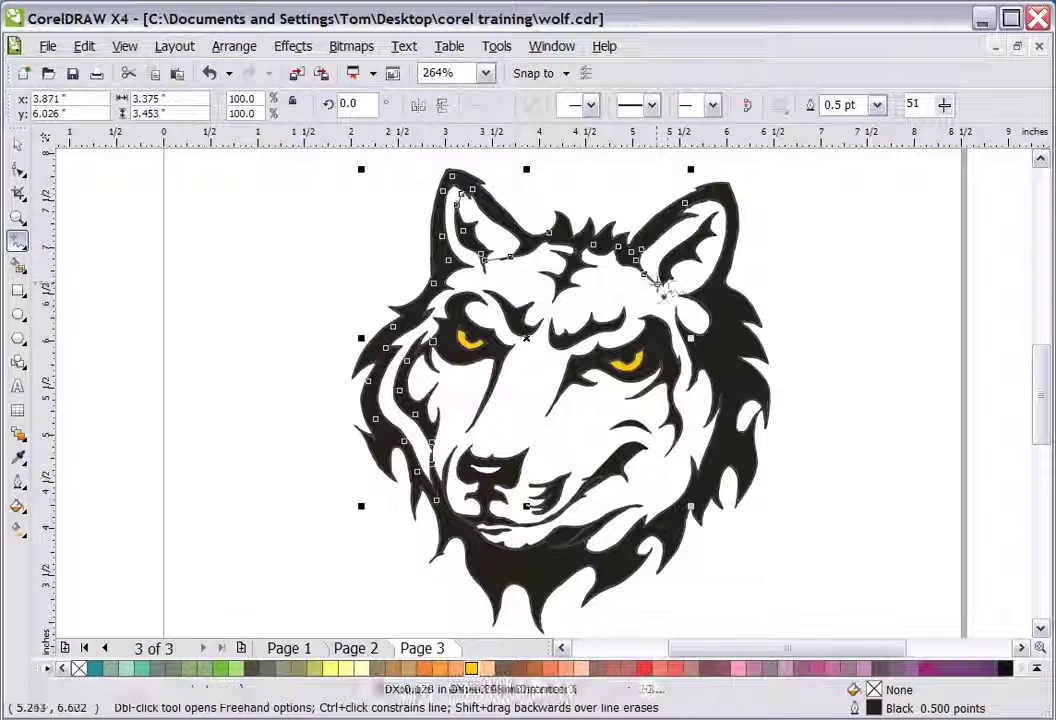
{"action": "left_click", "coordinate": [662, 283]}
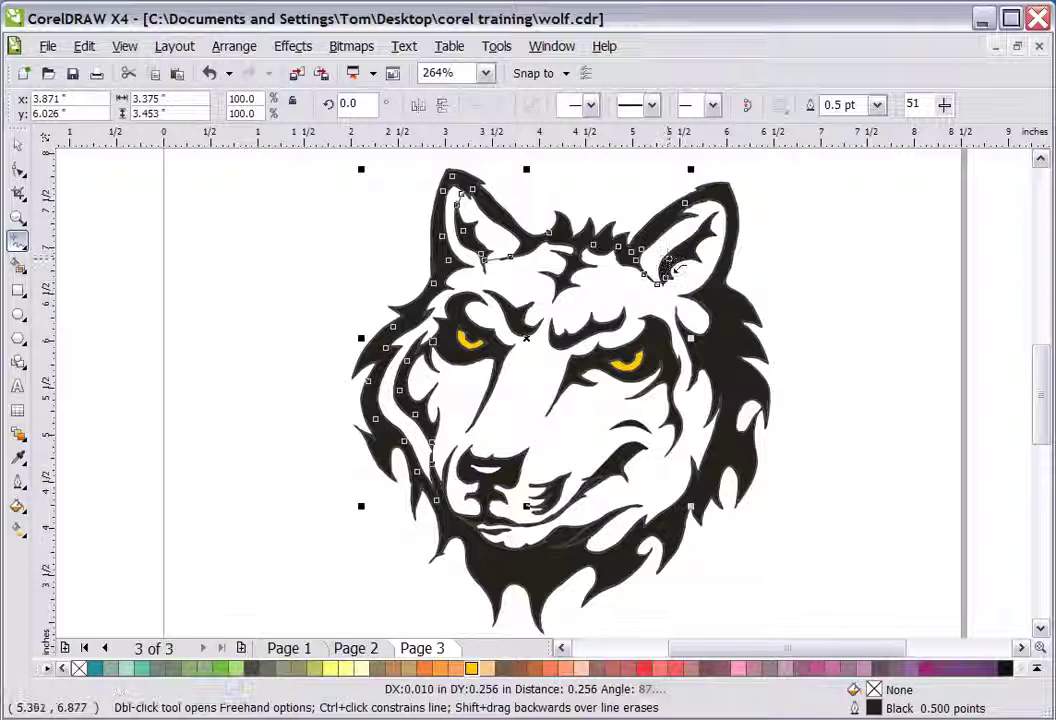
{"action": "left_click", "coordinate": [670, 265]}
{"action": "left_click", "coordinate": [709, 240]}
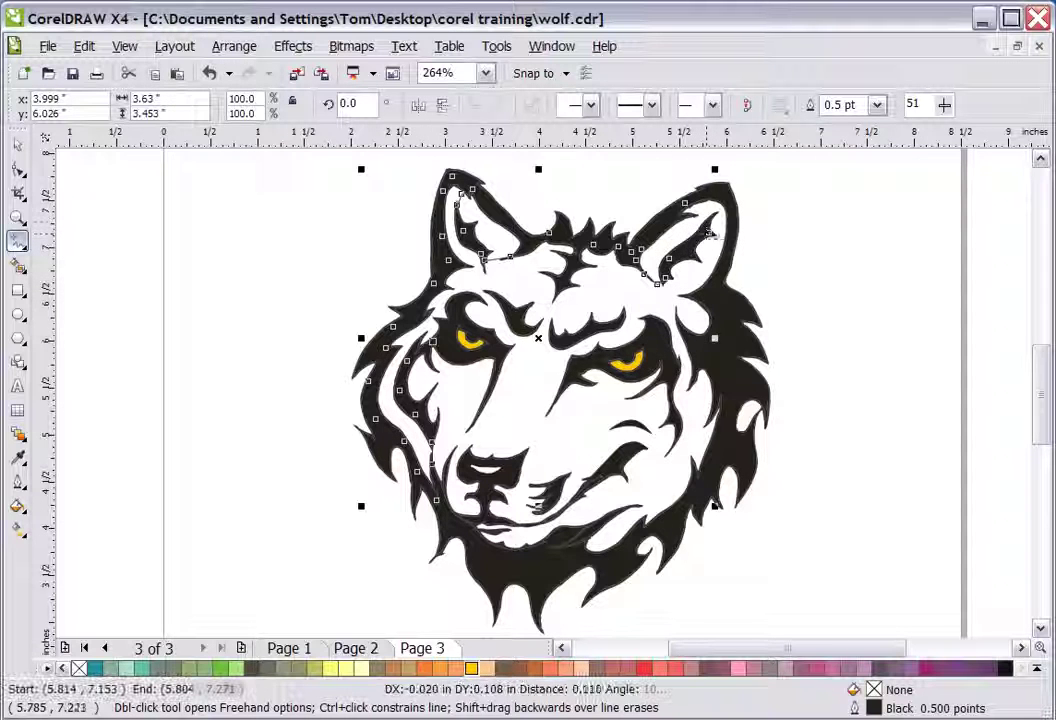
{"action": "left_click", "coordinate": [708, 229]}
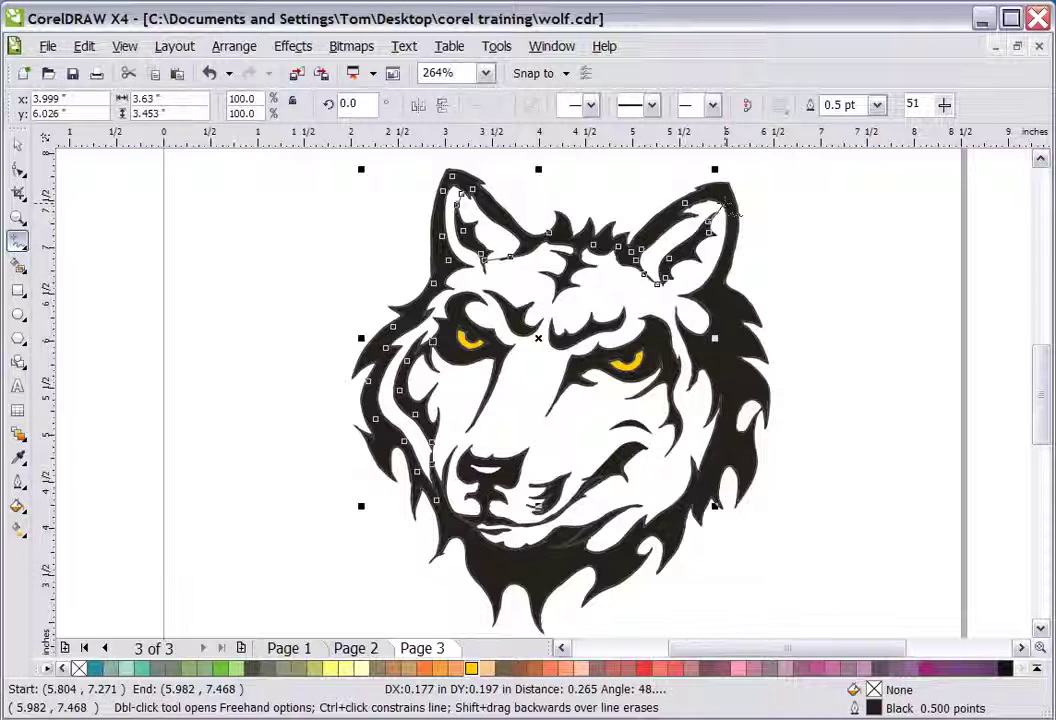
{"action": "left_click", "coordinate": [721, 210]}
{"action": "left_click", "coordinate": [719, 245]}
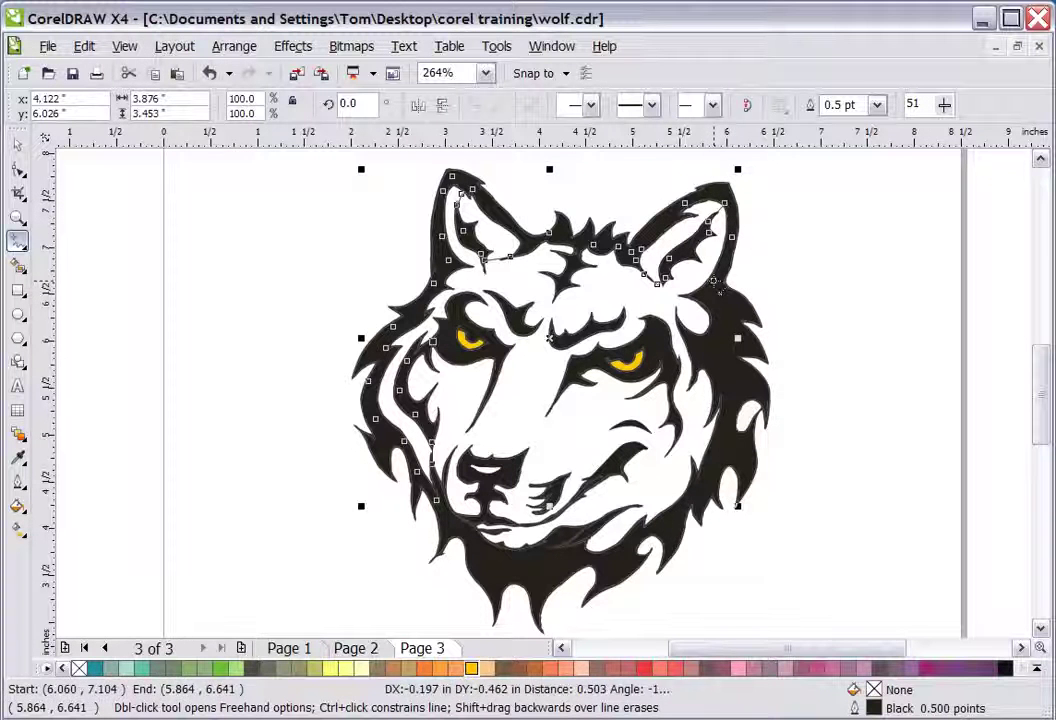
Extend the outline down the right side of the head to the jaw and back up the cheek
{"action": "left_click", "coordinate": [718, 361]}
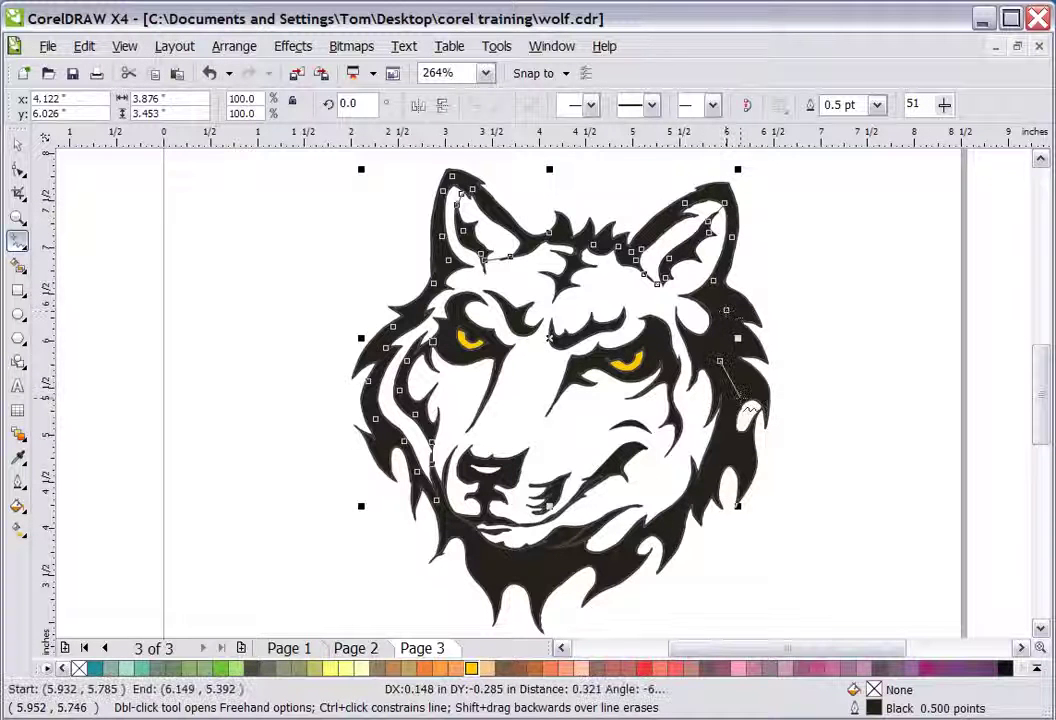
{"action": "left_click", "coordinate": [689, 501]}
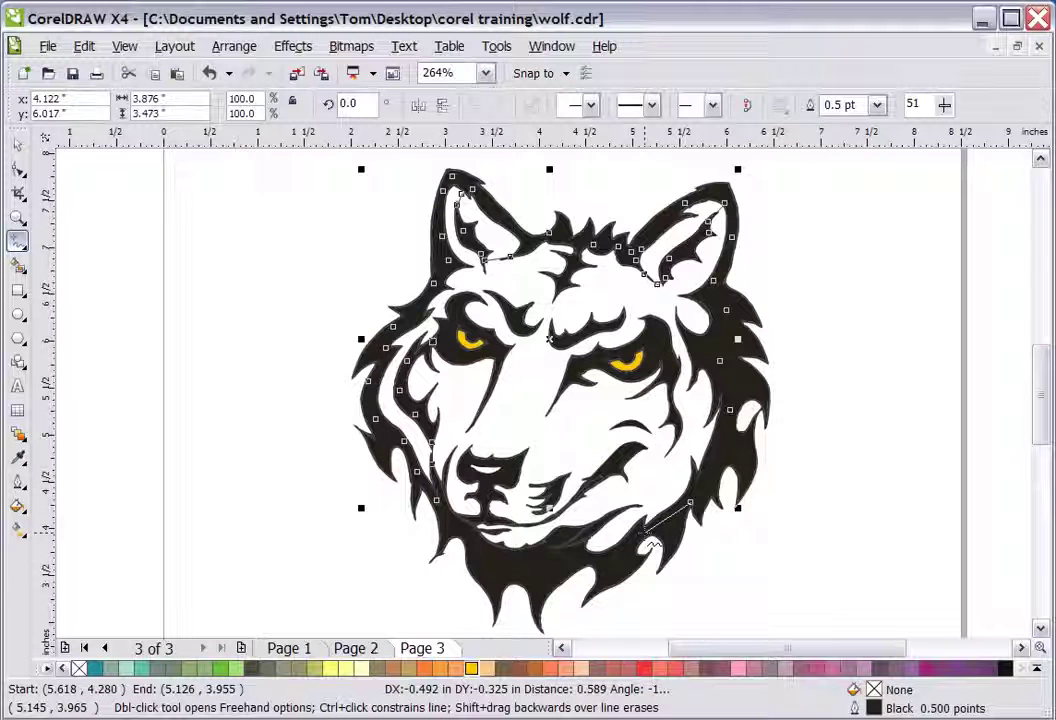
{"action": "left_click", "coordinate": [650, 541]}
{"action": "left_click", "coordinate": [650, 509]}
{"action": "left_click", "coordinate": [660, 479]}
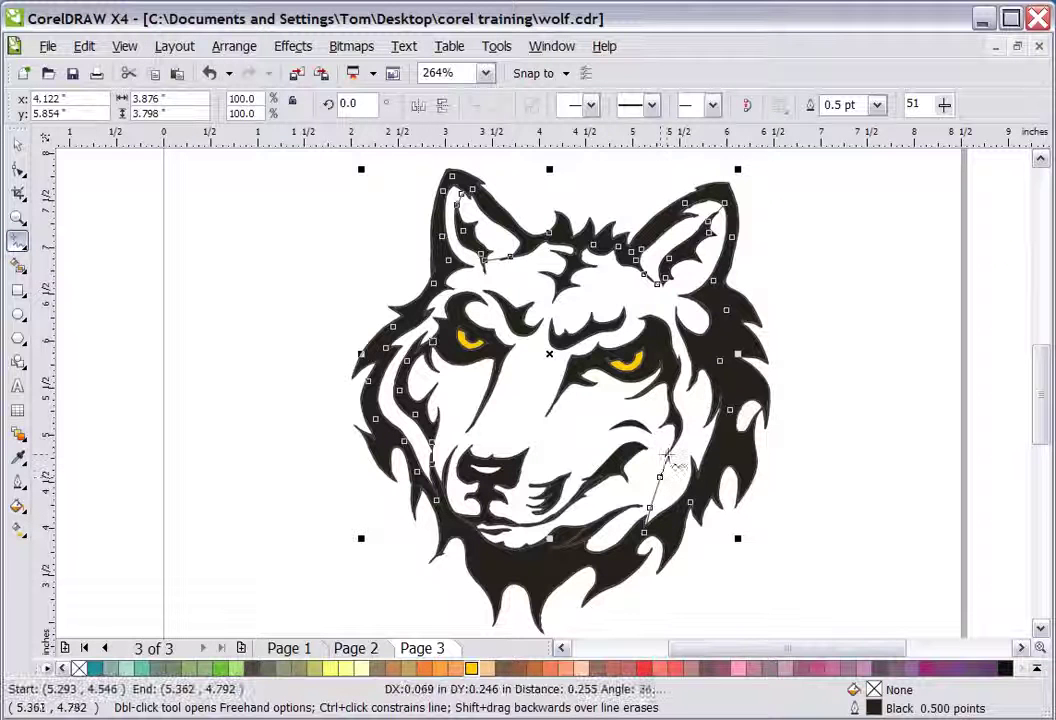
{"action": "left_click", "coordinate": [665, 455]}
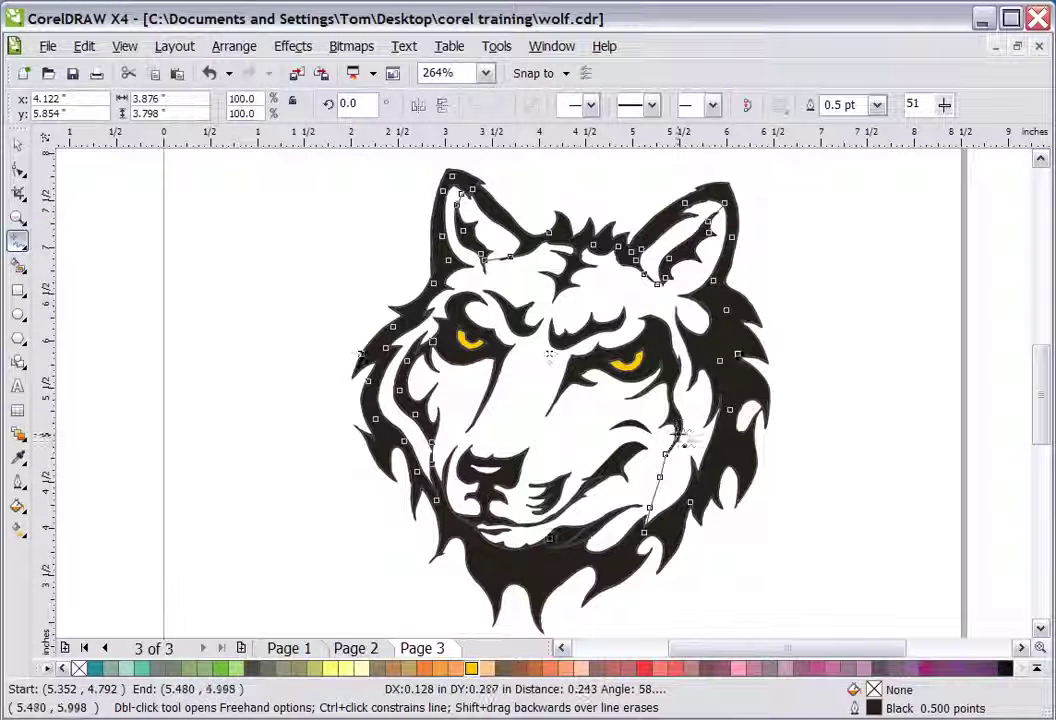
{"action": "left_click", "coordinate": [679, 427]}
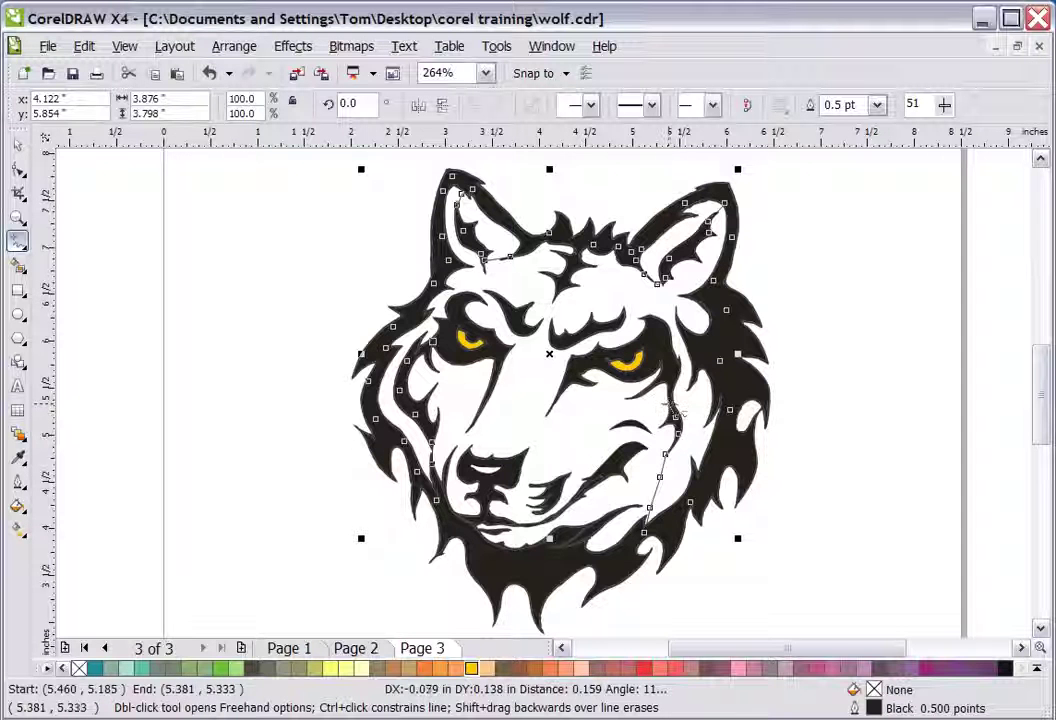
{"action": "left_click", "coordinate": [671, 382]}
Trace the contour under the right eye, along the brow, and down the muzzle ridge
{"action": "left_click", "coordinate": [652, 400]}
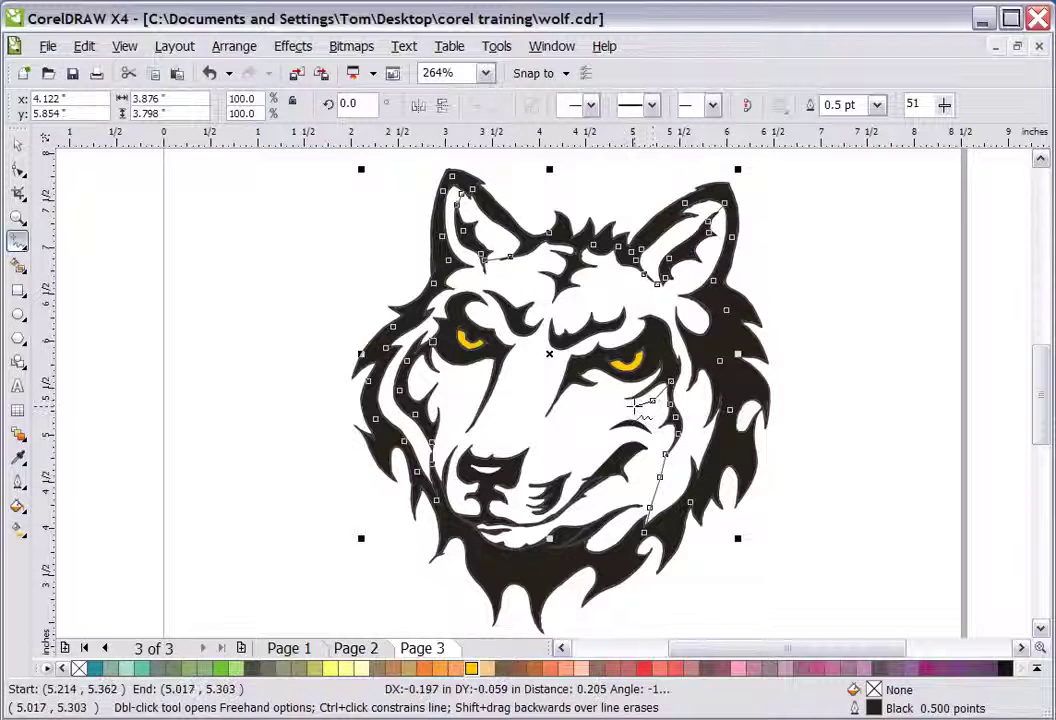
{"action": "left_click", "coordinate": [633, 405]}
{"action": "left_click", "coordinate": [617, 405]}
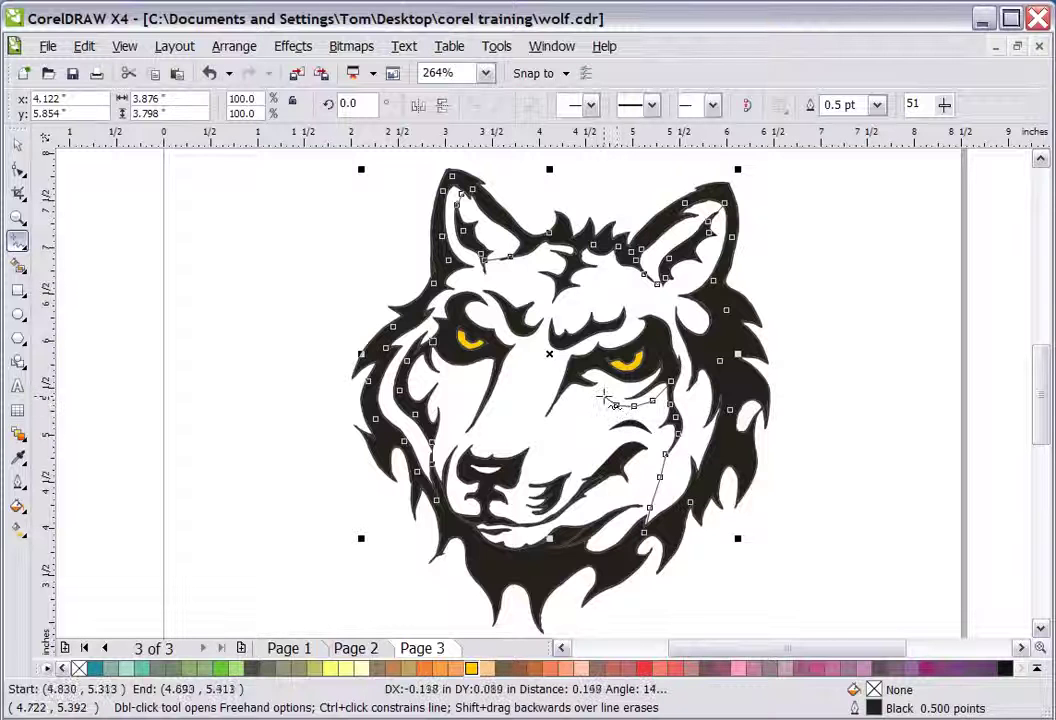
{"action": "left_click", "coordinate": [604, 396]}
{"action": "left_click", "coordinate": [615, 398]}
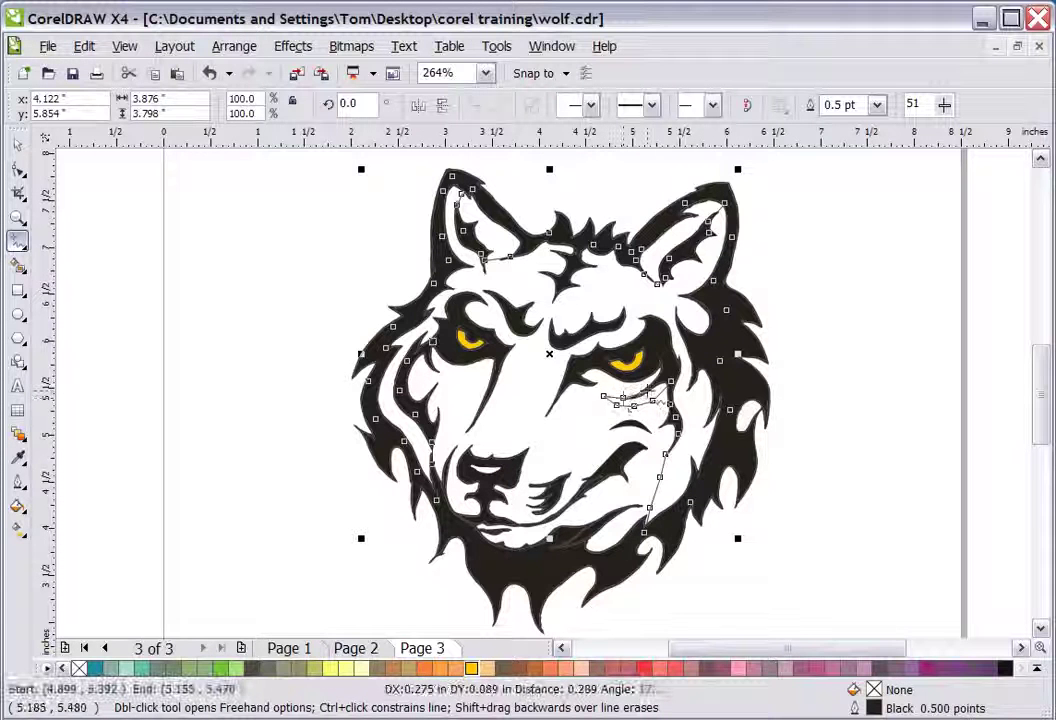
{"action": "left_click", "coordinate": [667, 368]}
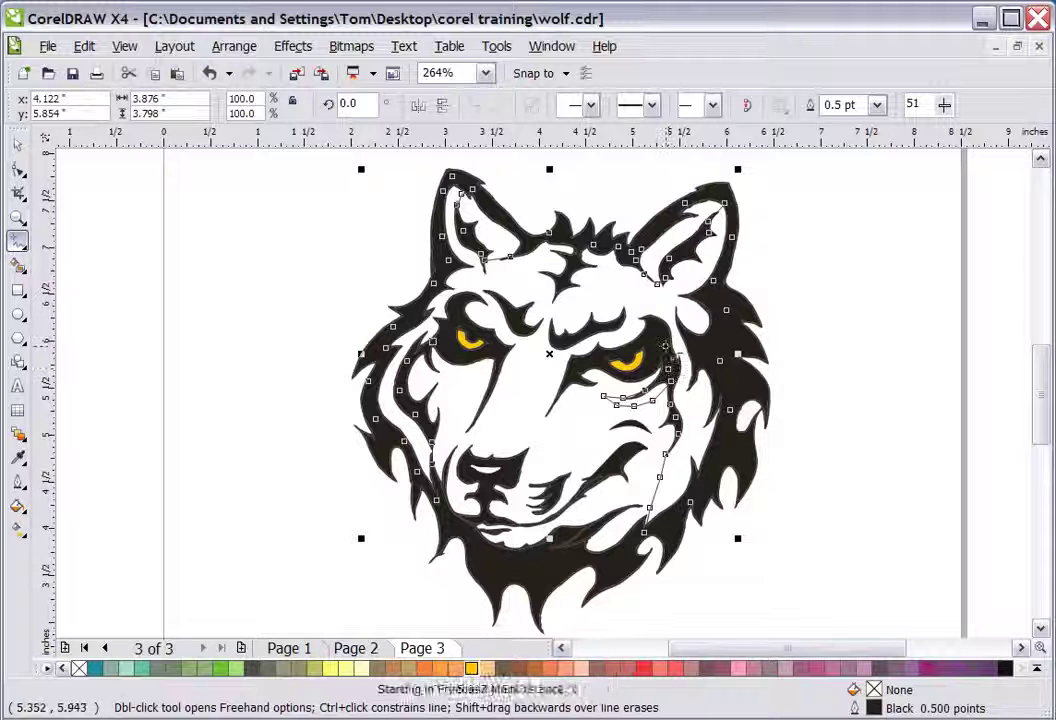
{"action": "mouse_move", "coordinate": [664, 346]}
{"action": "left_mouse_down"}
{"action": "mouse_move", "coordinate": [637, 313]}
{"action": "mouse_move", "coordinate": [571, 340]}
{"action": "left_mouse_up"}
{"action": "left_click", "coordinate": [561, 358]}
{"action": "left_click", "coordinate": [561, 391]}
{"action": "left_click", "coordinate": [545, 420]}
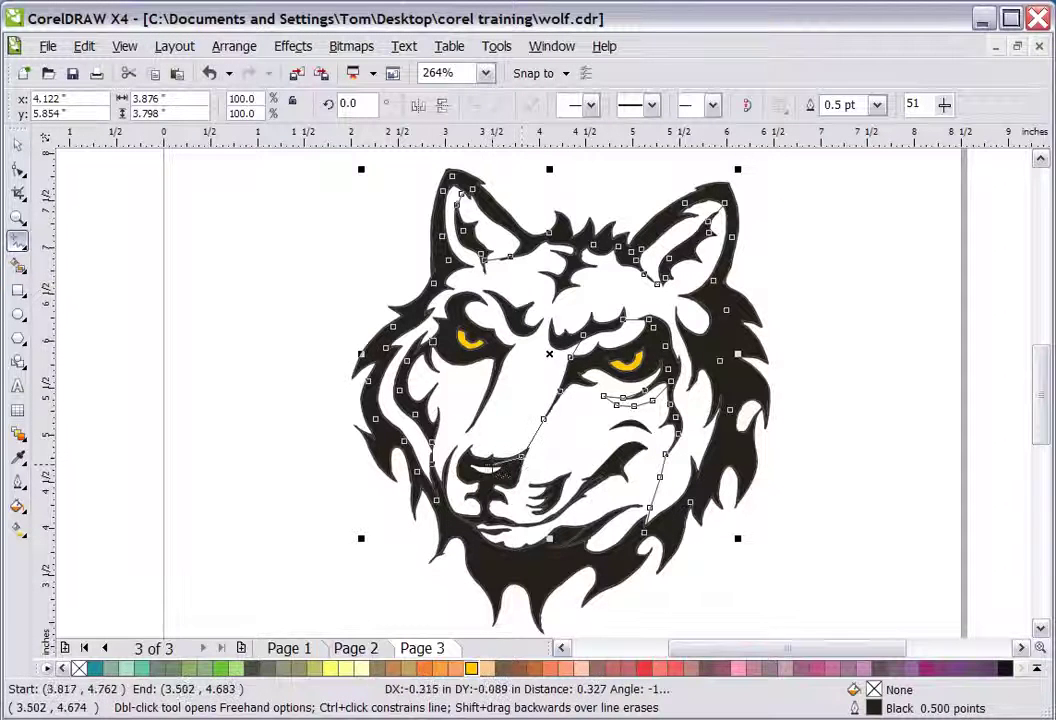
Continue the outline past the nose top around the left eye to close the face curve
{"action": "left_click", "coordinate": [470, 420]}
{"action": "left_click", "coordinate": [488, 397]}
{"action": "left_click", "coordinate": [503, 364]}
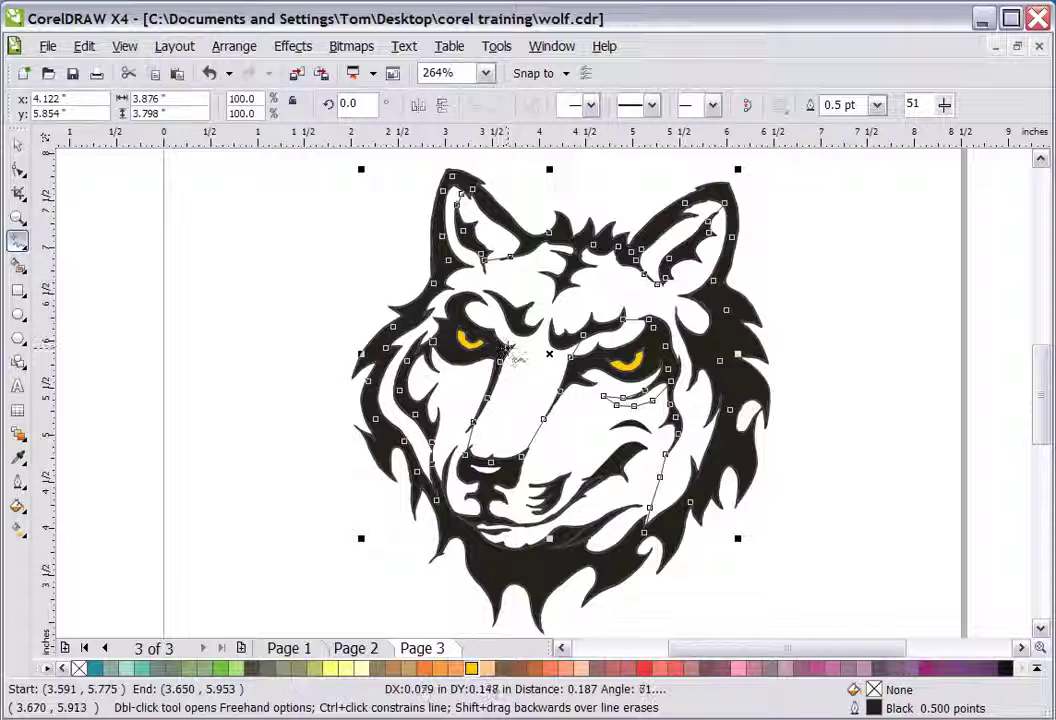
{"action": "left_click", "coordinate": [510, 350]}
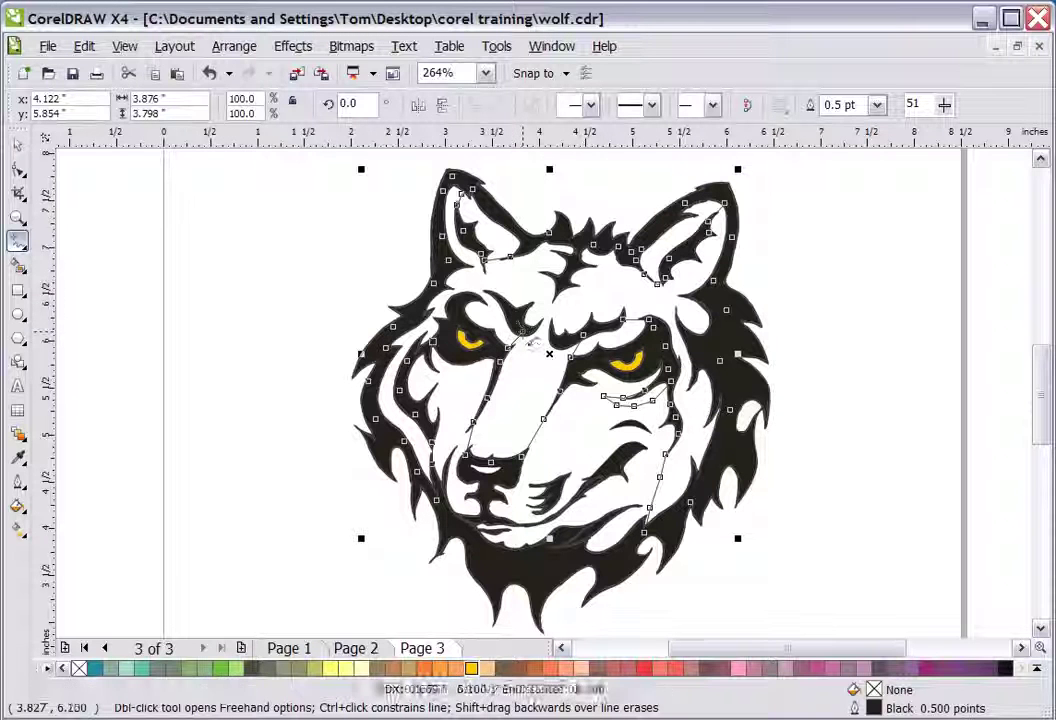
{"action": "left_click", "coordinate": [516, 318]}
{"action": "left_click", "coordinate": [508, 305]}
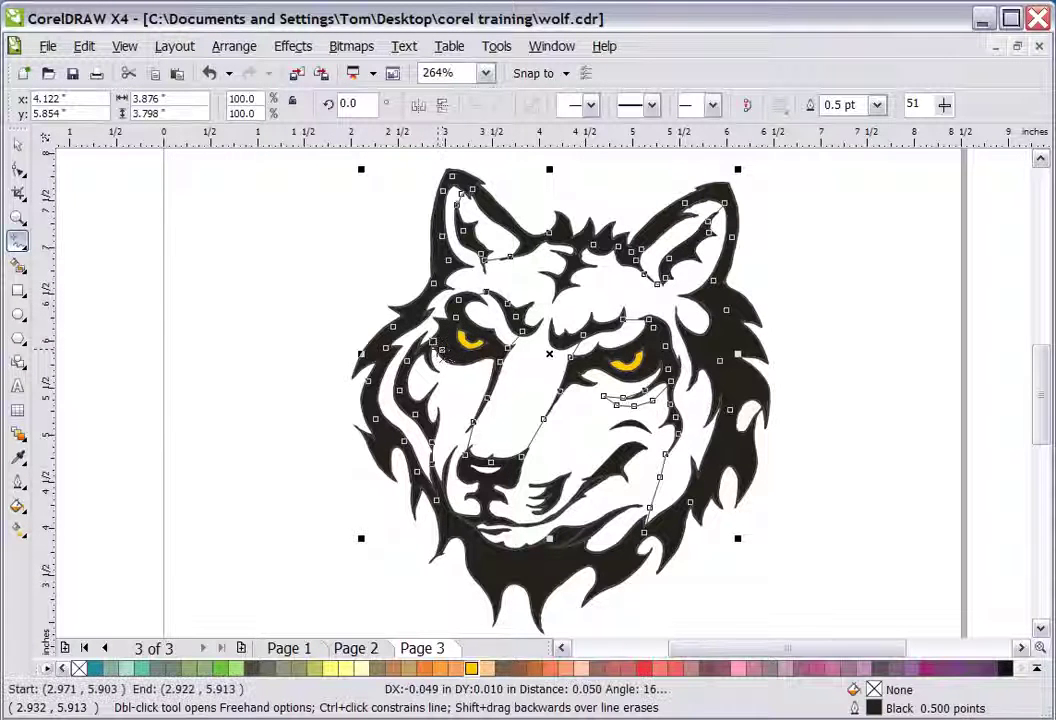
{"action": "left_click", "coordinate": [438, 352]}
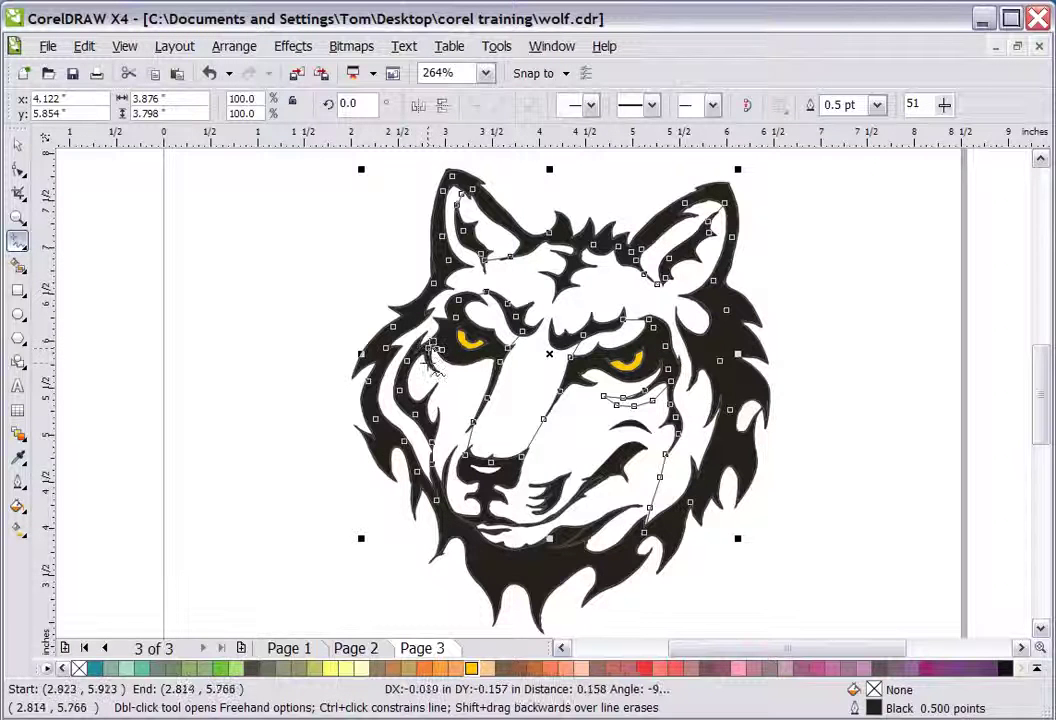
{"action": "left_click", "coordinate": [437, 368]}
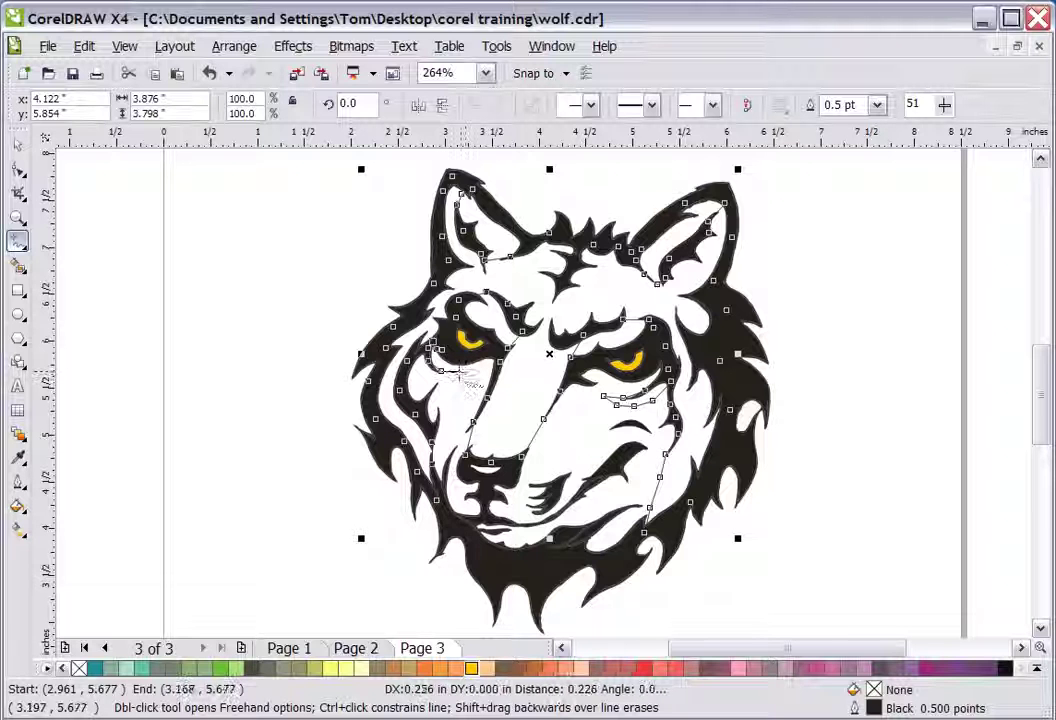
{"action": "left_click", "coordinate": [470, 372]}
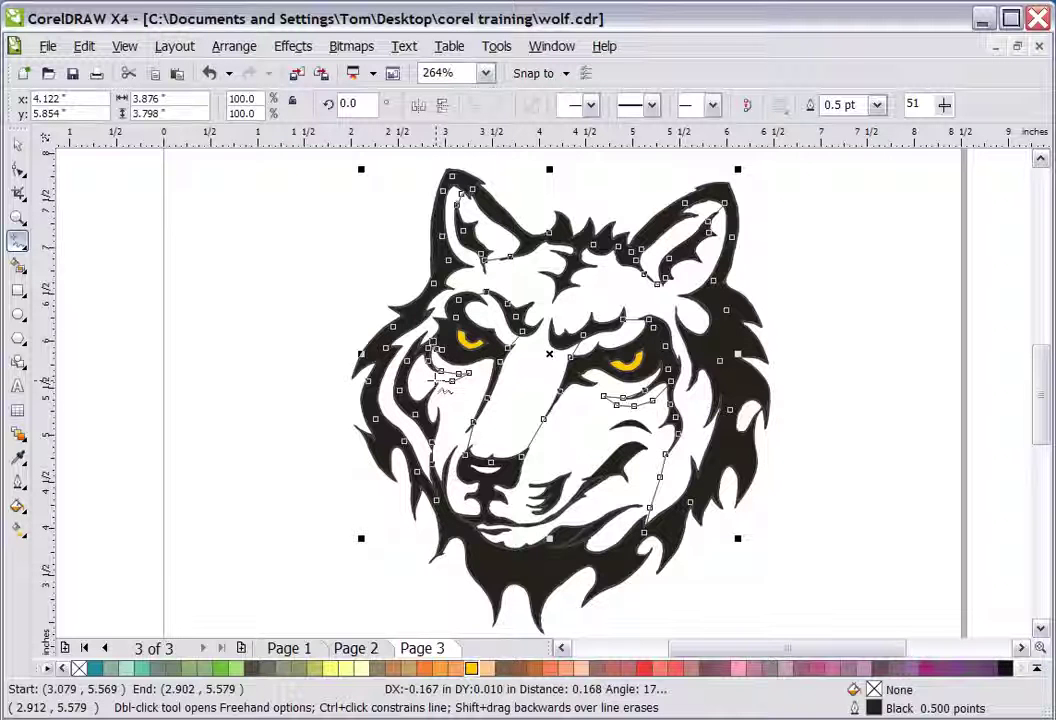
{"action": "left_click", "coordinate": [434, 379]}
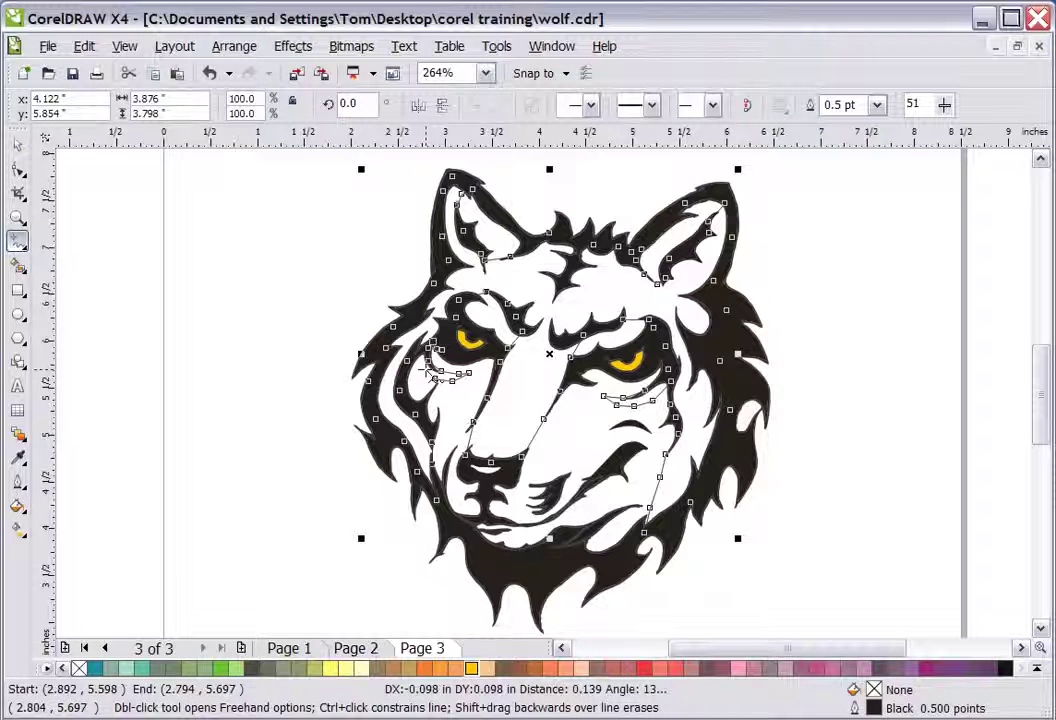
{"action": "left_click", "coordinate": [424, 369]}
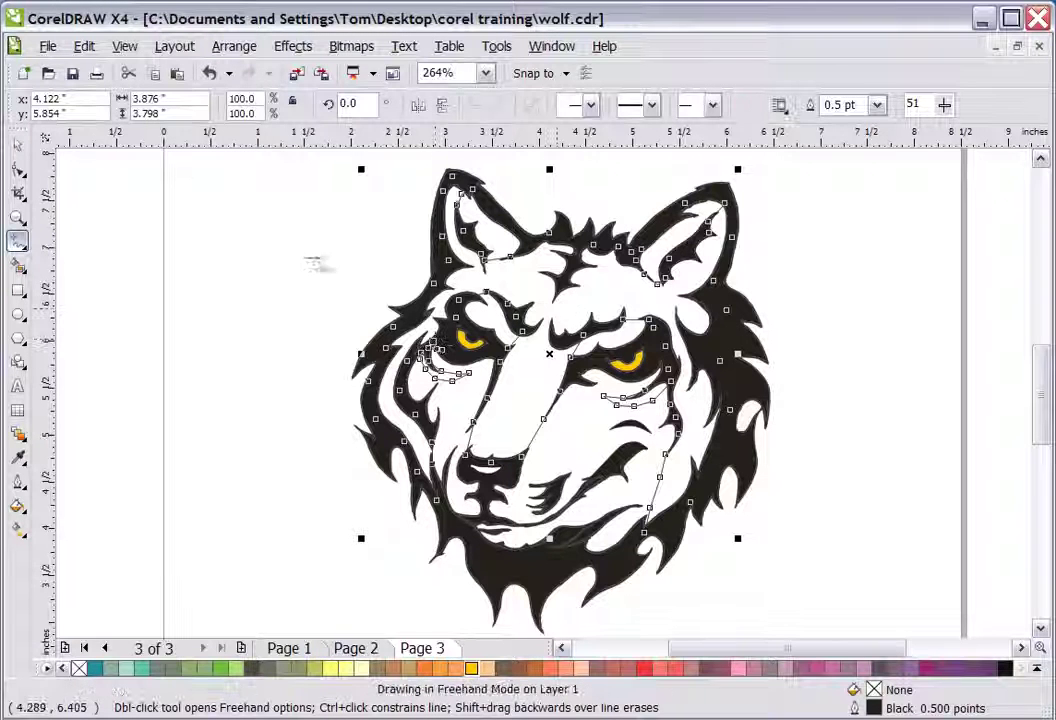
Fill the traced face shape with 20% Black from the expanded colour palette
{"action": "left_click", "coordinate": [18, 145]}
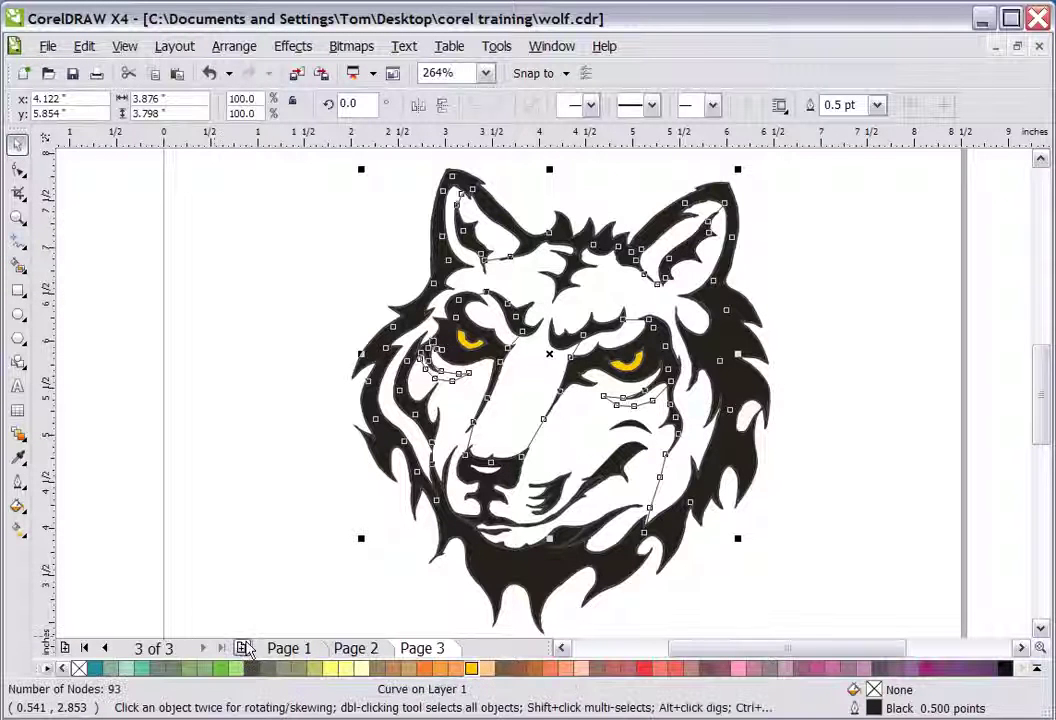
{"action": "left_click", "coordinate": [1033, 671]}
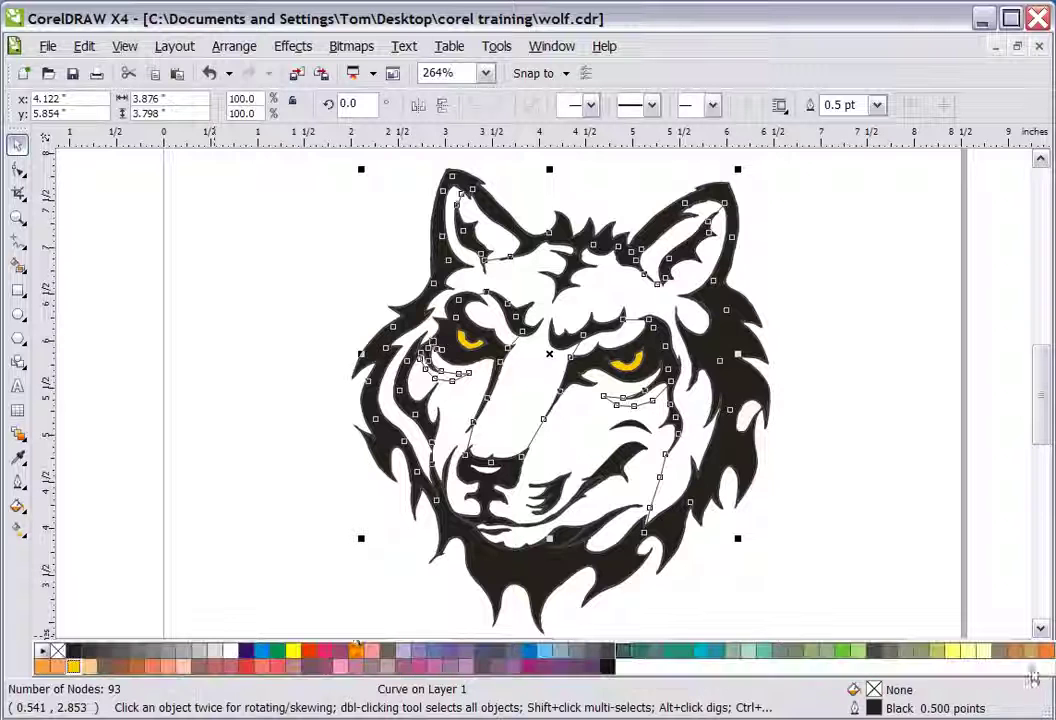
{"action": "left_click", "coordinate": [204, 651]}
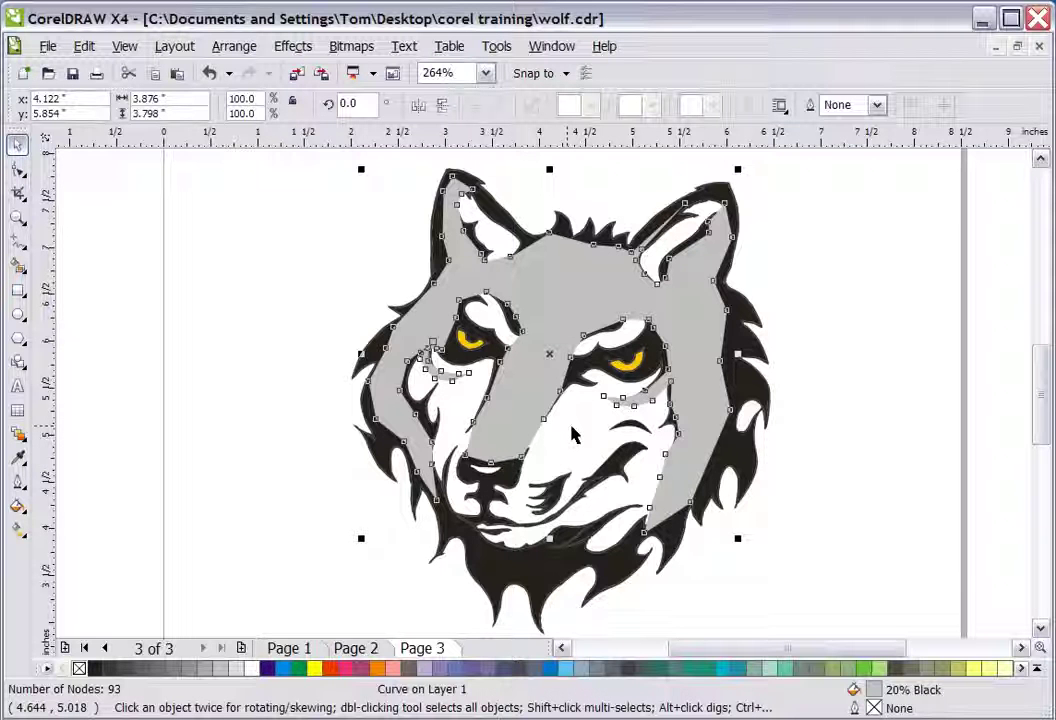
PowerClip the grey face shape inside the wolf curve, undoing a first wrong container pick
{"action": "left_click", "coordinate": [291, 47]}
{"action": "mouse_move", "coordinate": [292, 343]}
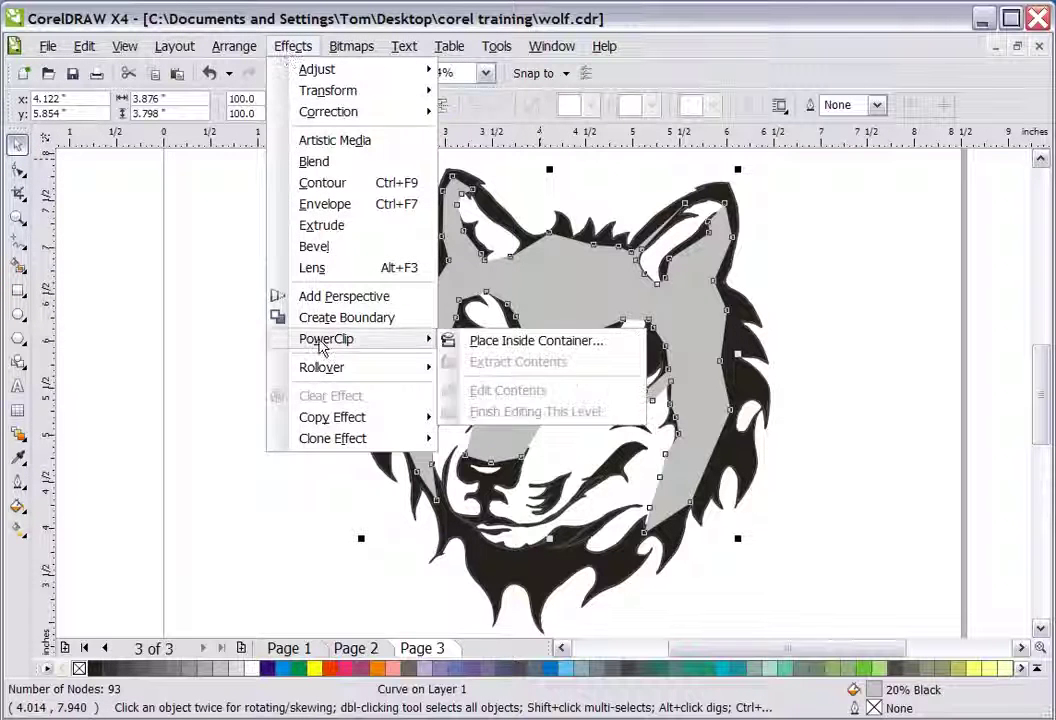
{"action": "left_click", "coordinate": [534, 344]}
{"action": "left_click", "coordinate": [573, 442]}
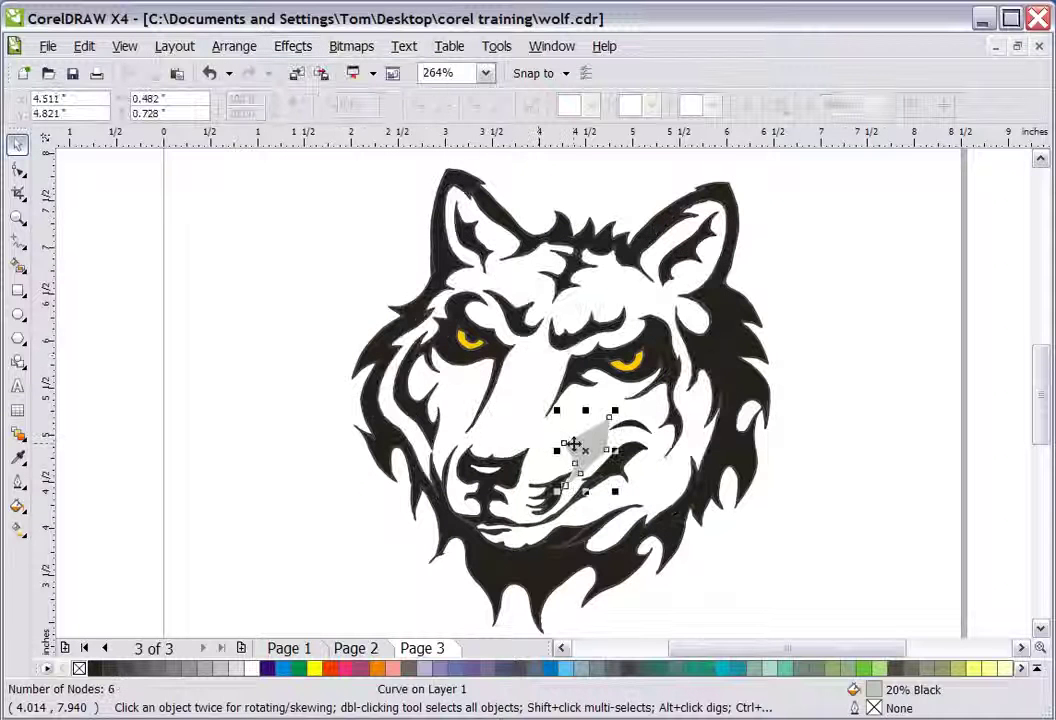
{"action": "key", "text": "ctrl+z"}
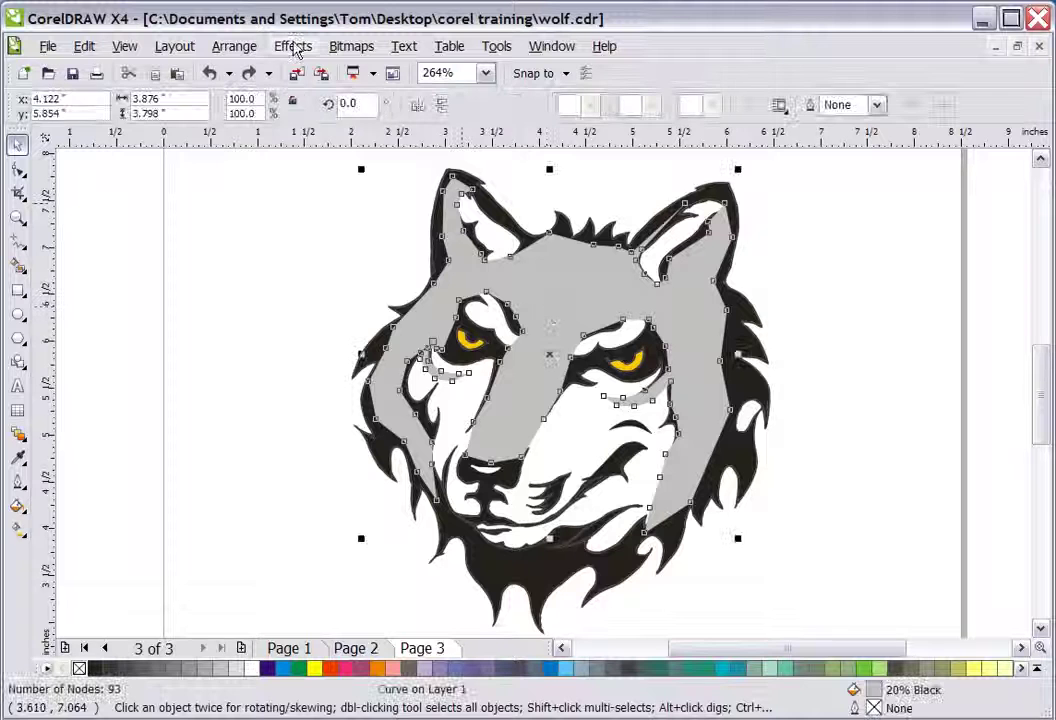
{"action": "left_click", "coordinate": [291, 47]}
{"action": "mouse_move", "coordinate": [330, 339]}
{"action": "left_click", "coordinate": [480, 338]}
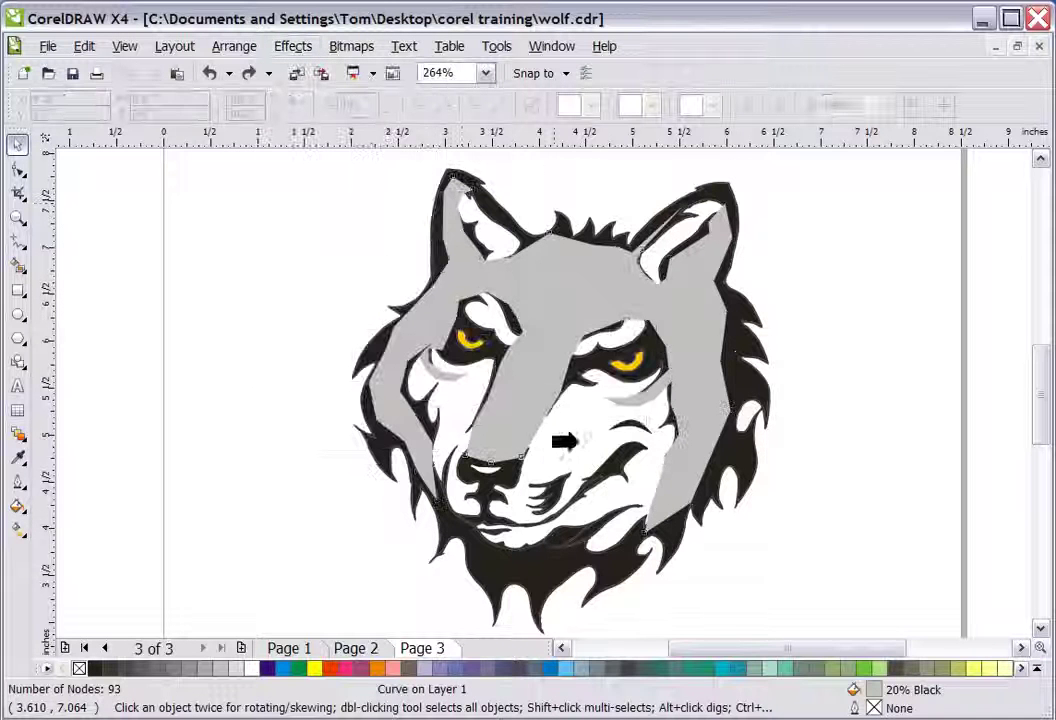
{"action": "left_click", "coordinate": [572, 392]}
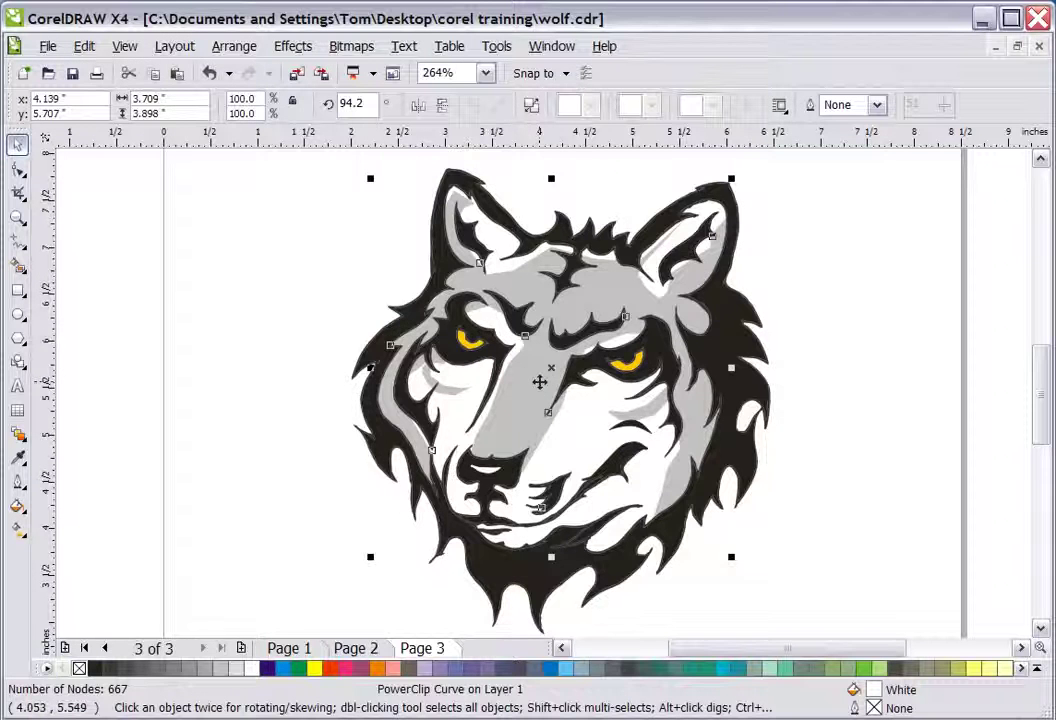
Edit the PowerClip contents and nudge the grey face shape up and left with arrow keys
{"action": "left_click", "coordinate": [540, 388], "text": "ctrl"}
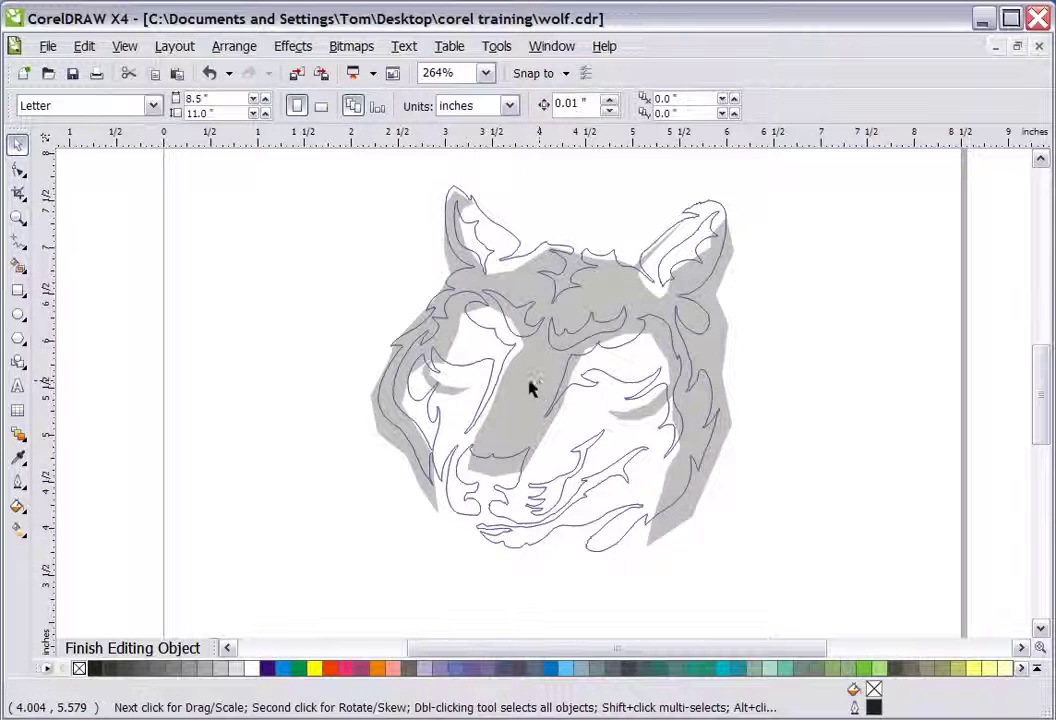
{"action": "left_click", "coordinate": [514, 380]}
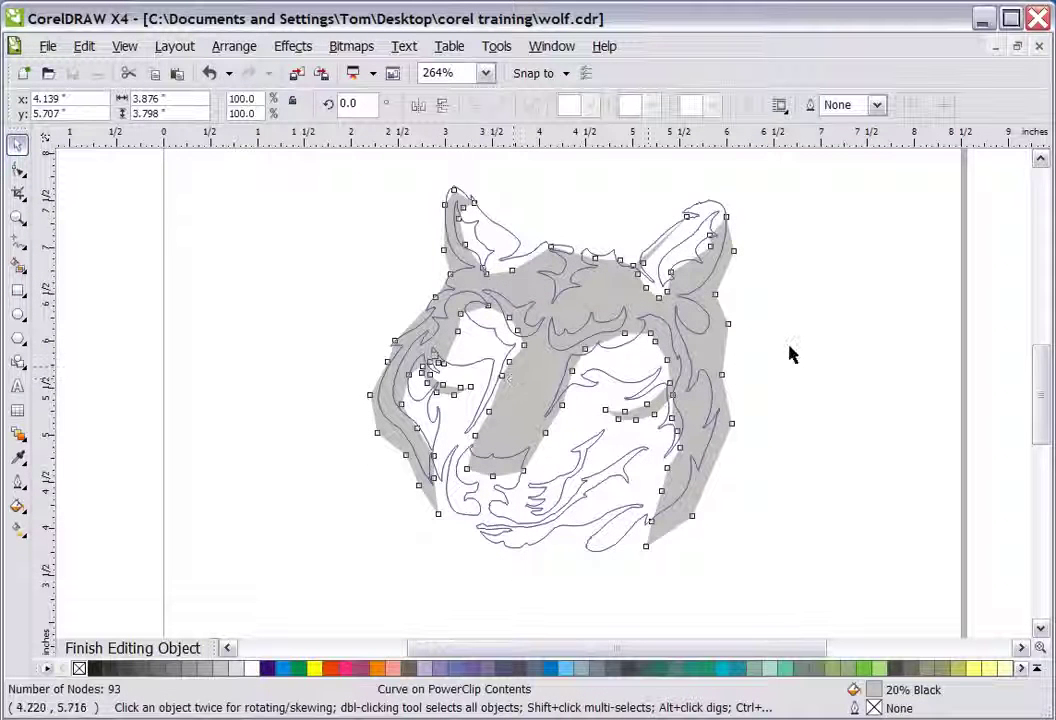
{"action": "key", "text": "Left"}
{"action": "key", "text": "Up"}
{"action": "key", "text": "Left"}
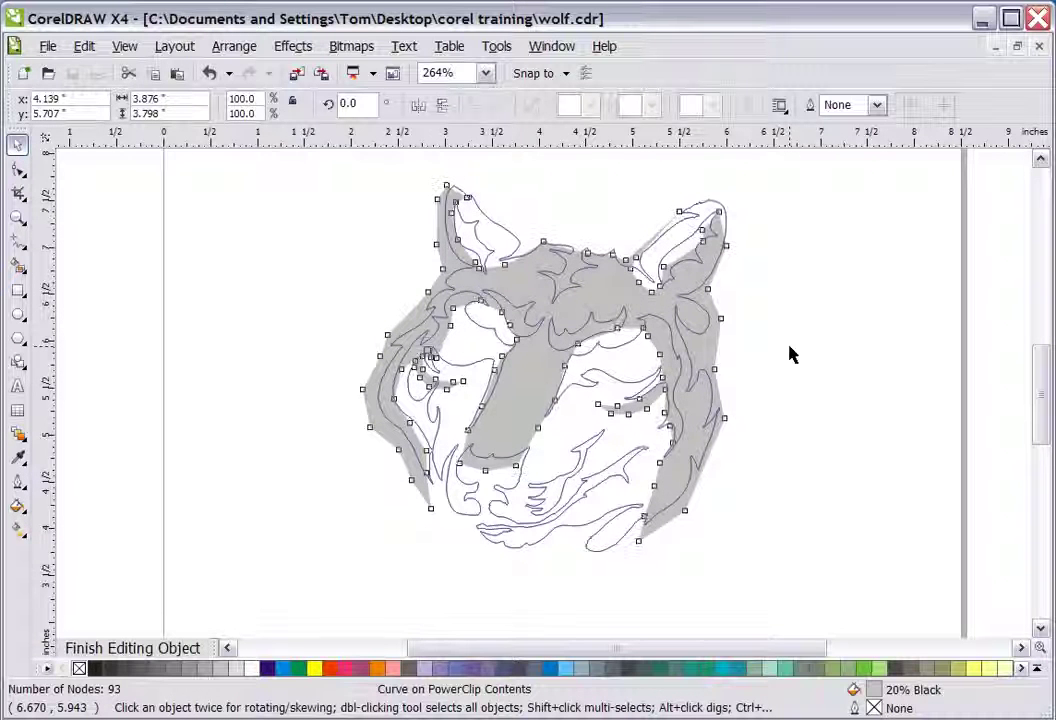
{"action": "key", "text": "Right"}
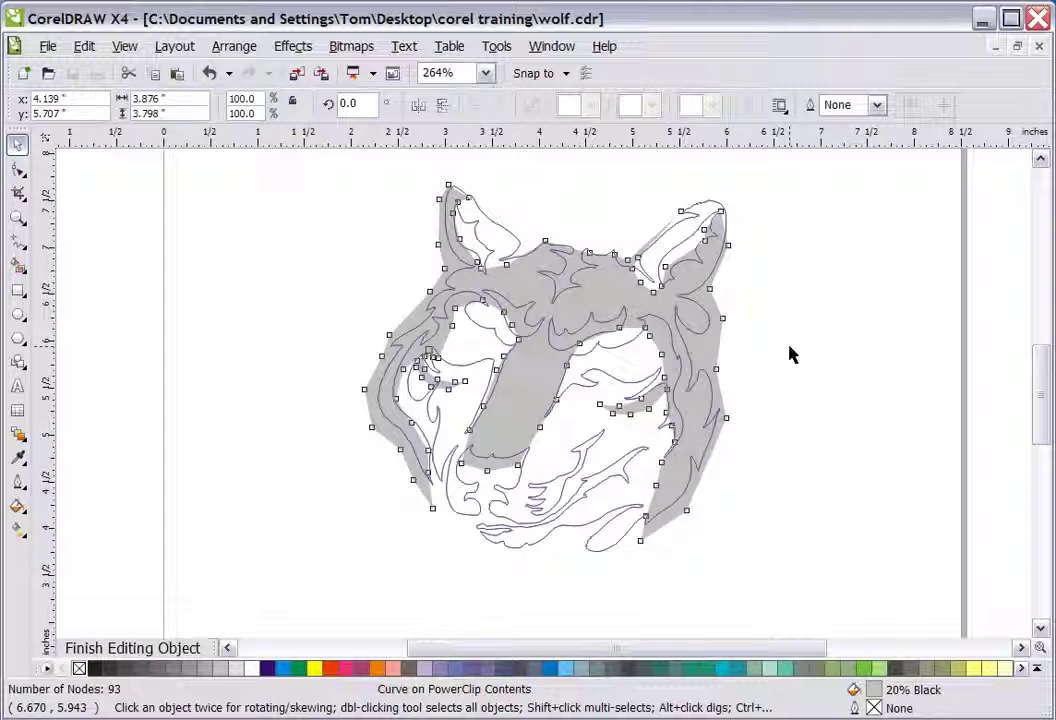
{"action": "key", "text": "Up"}
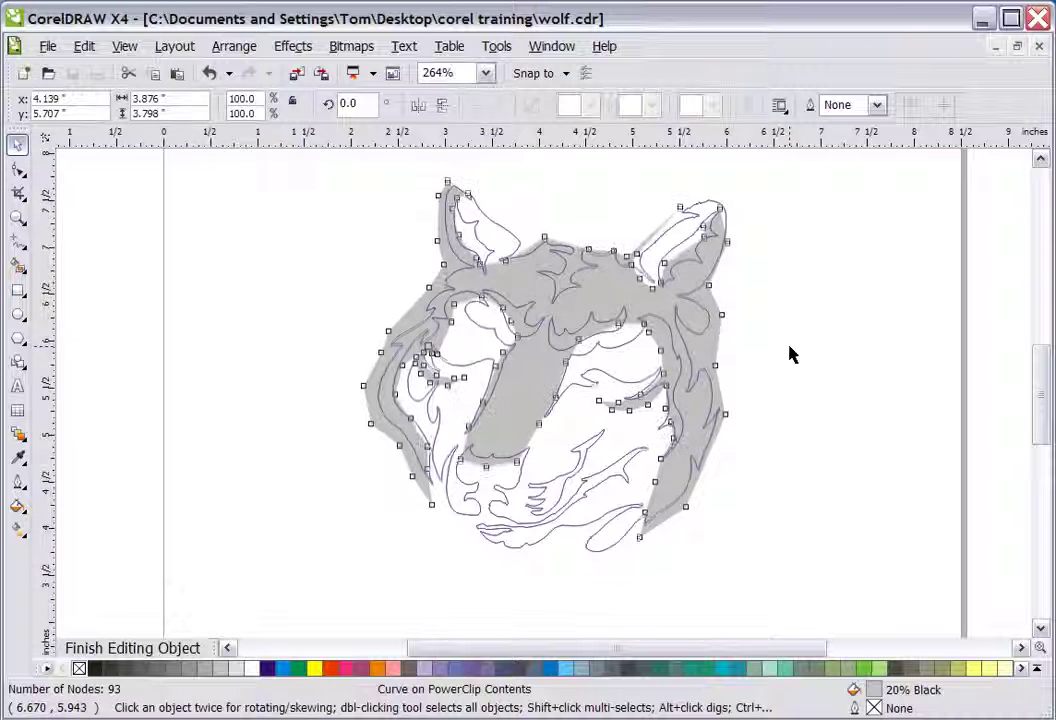
{"action": "key", "text": "Up"}
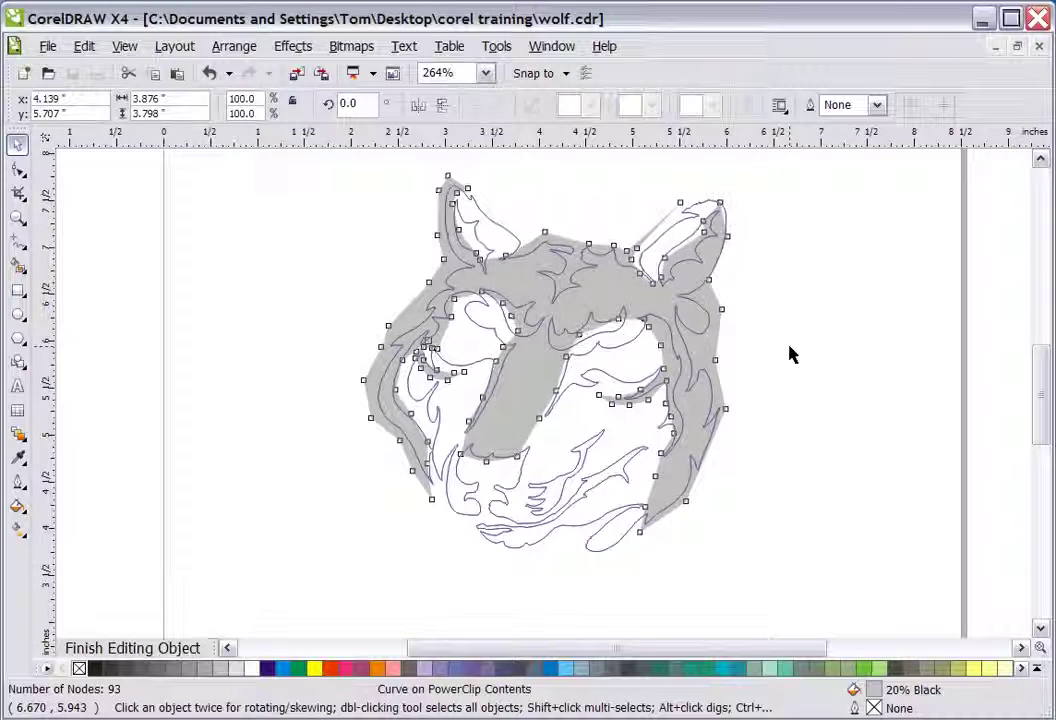
{"action": "key", "text": "Right"}
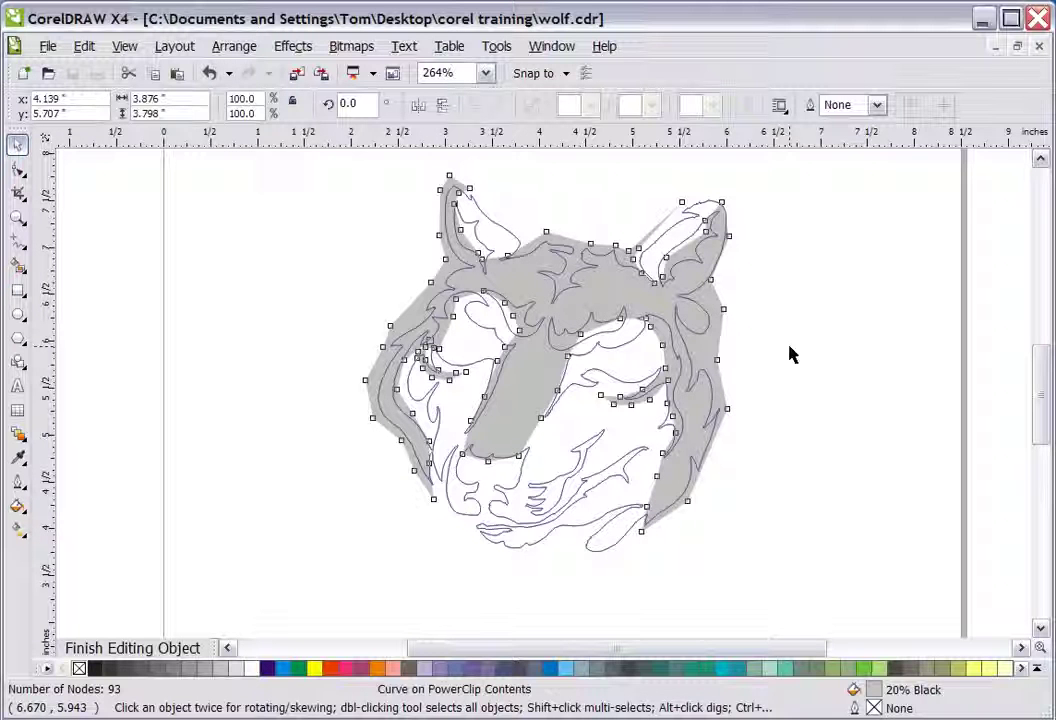
{"action": "key", "text": "Right"}
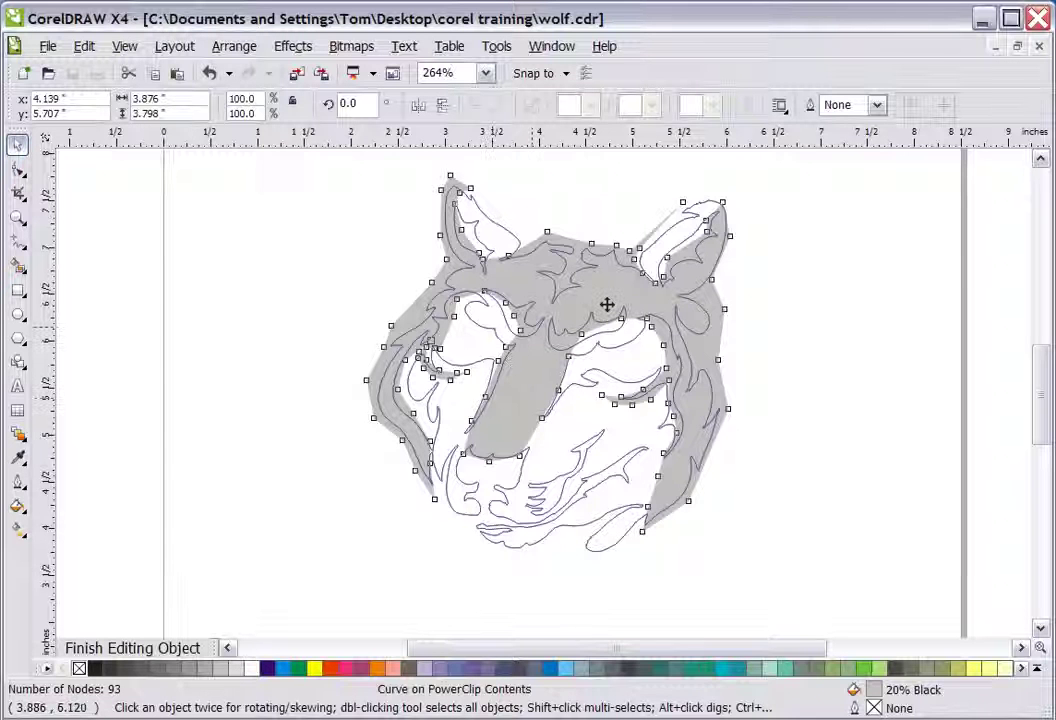
{"action": "key", "text": "Right"}
{"action": "key", "text": "Down"}
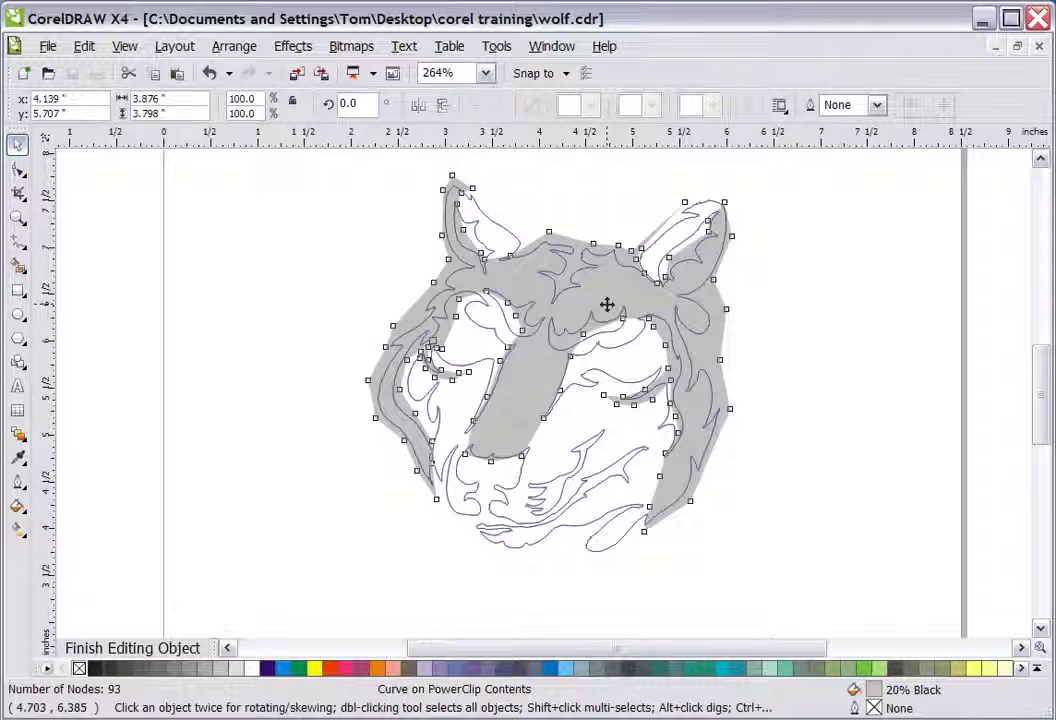
Finish editing the PowerClip, deselect it, and zoom in on the wolf's eyes
{"action": "left_click", "coordinate": [270, 258], "text": "ctrl"}
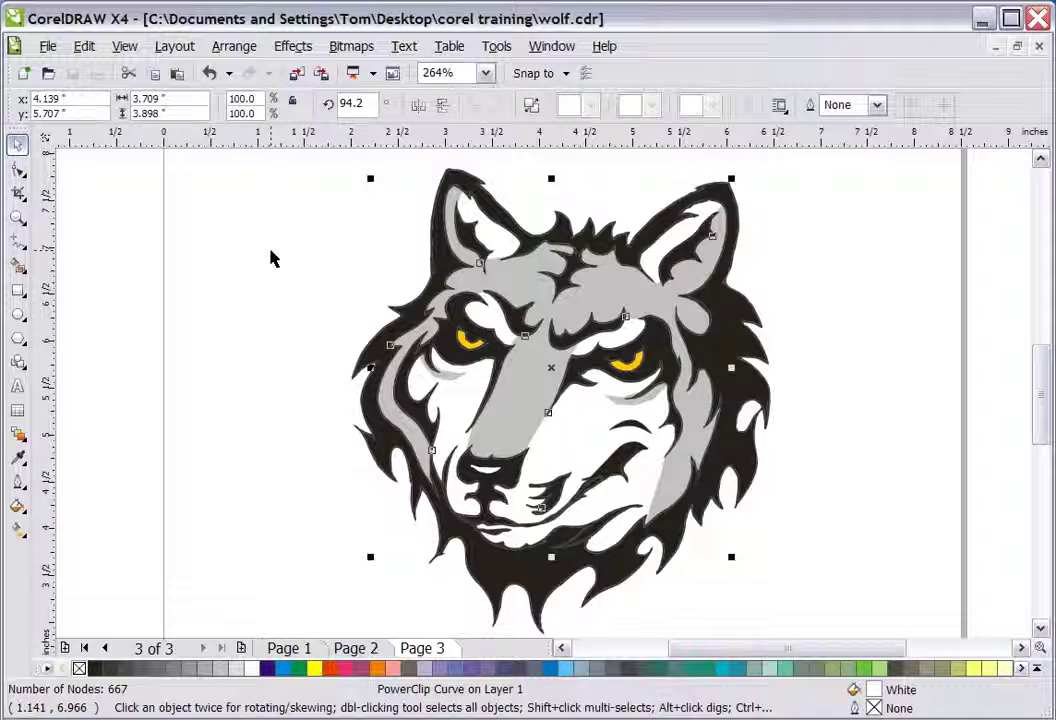
{"action": "left_click", "coordinate": [252, 268]}
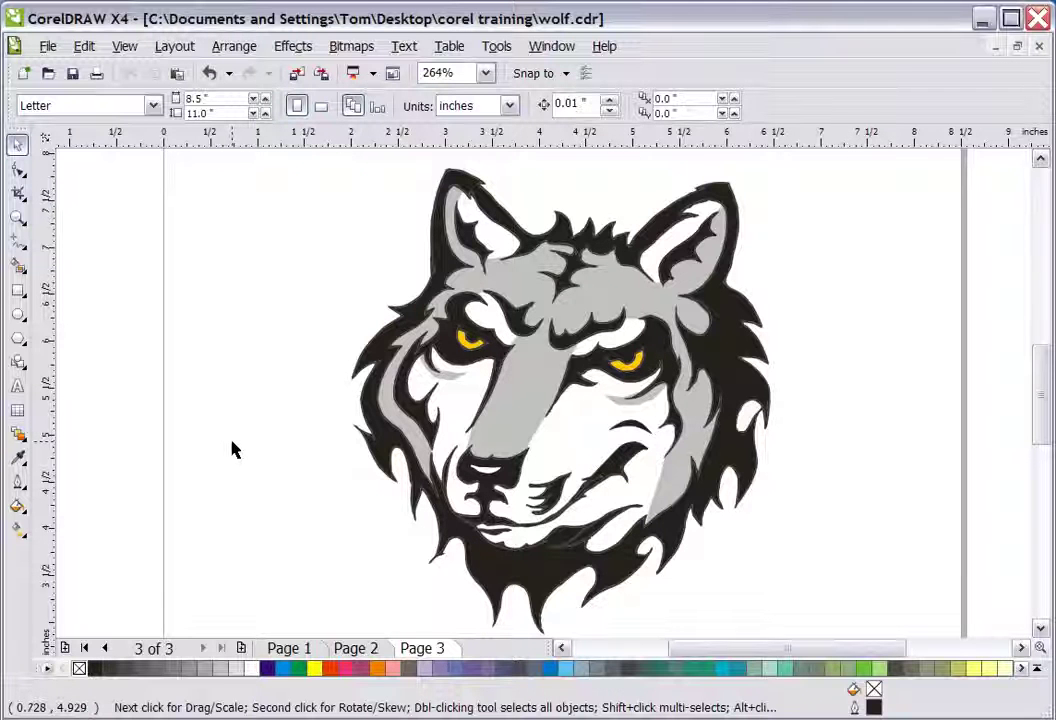
{"action": "left_click", "coordinate": [18, 217]}
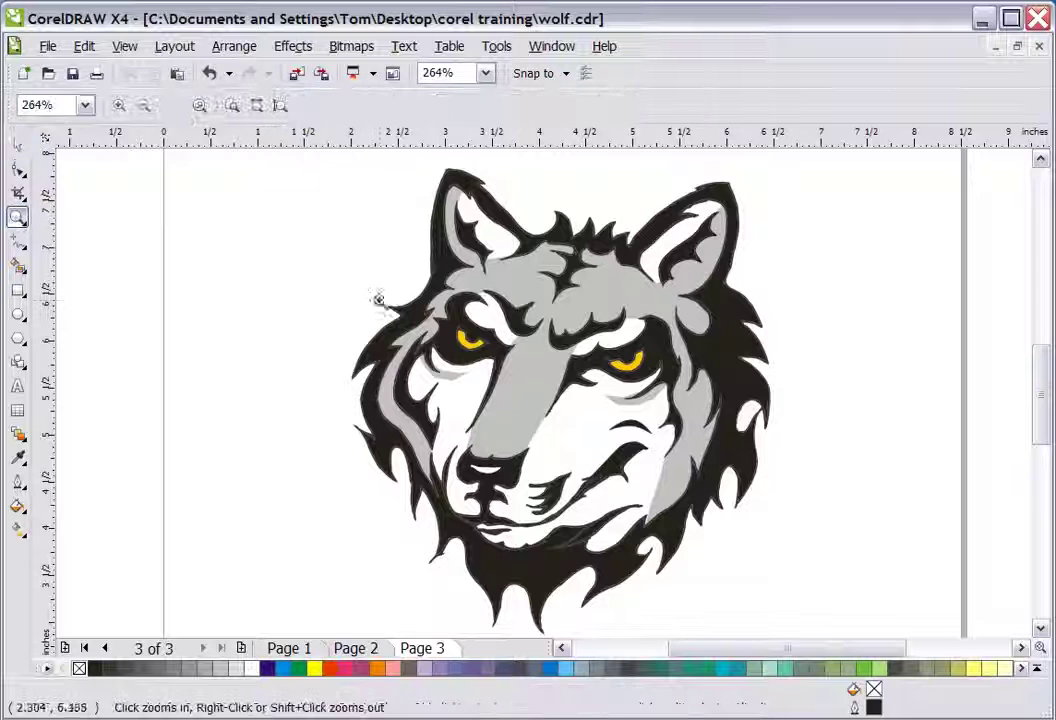
{"action": "left_click_drag", "start_coordinate": [378, 299], "coordinate": [700, 408]}
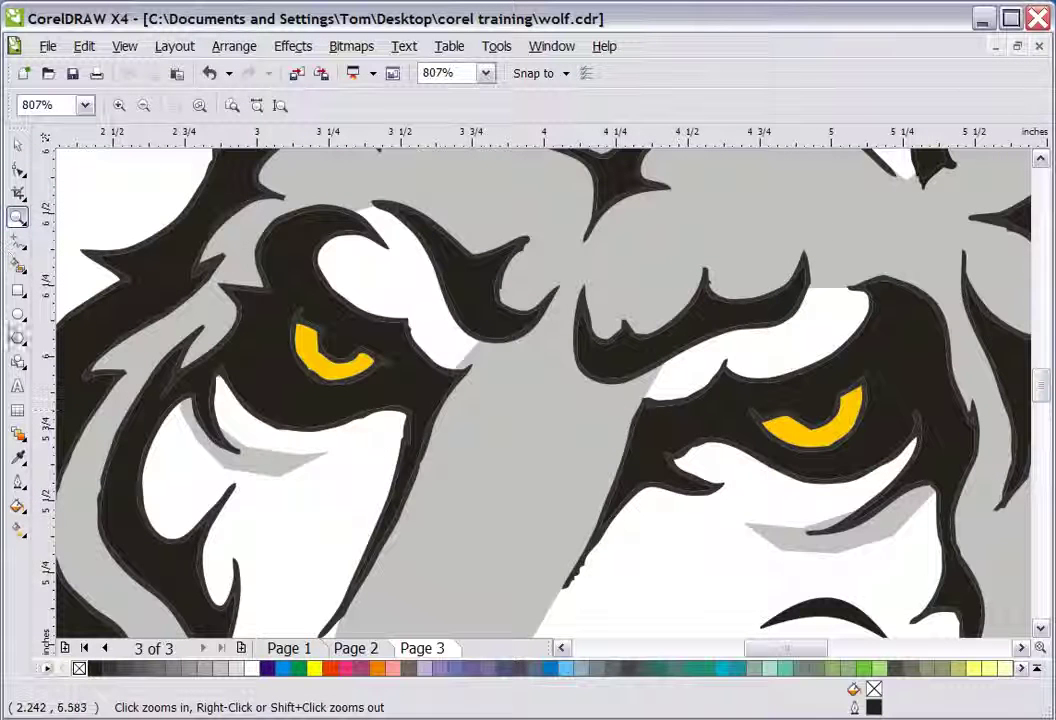
Draw a tiny white, outline-free ellipse and position it as the eye highlight
{"action": "left_click", "coordinate": [18, 313]}
{"action": "left_click_drag", "start_coordinate": [343, 345], "coordinate": [353, 358]}
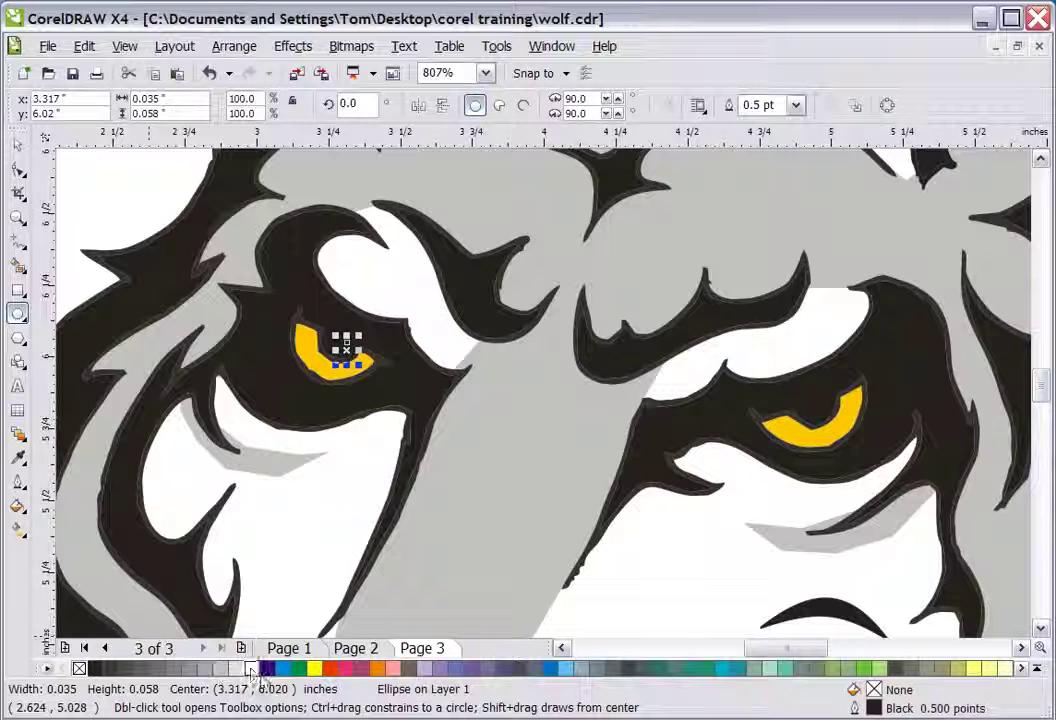
{"action": "left_click", "coordinate": [250, 668]}
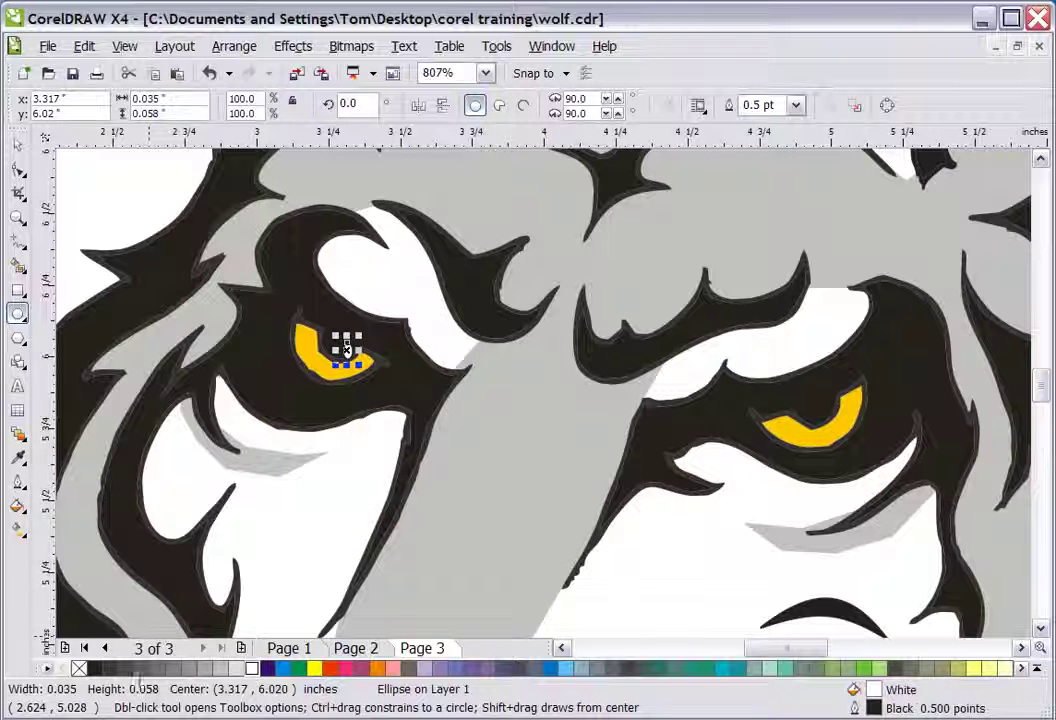
{"action": "right_click", "coordinate": [79, 668]}
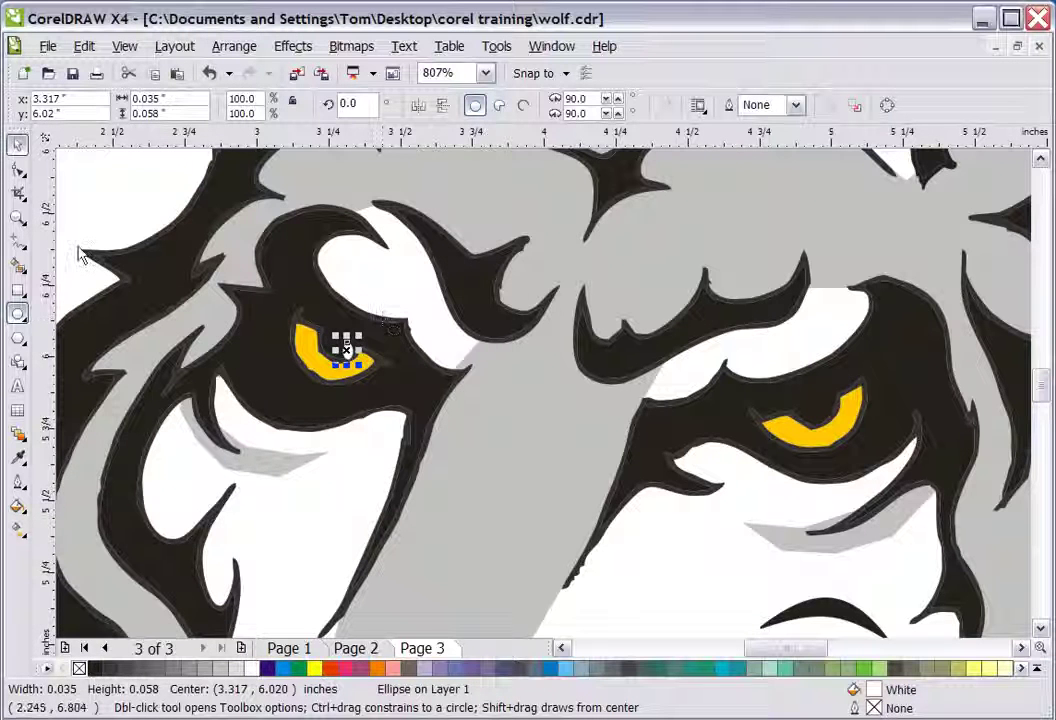
{"action": "left_click", "coordinate": [18, 143]}
{"action": "left_click", "coordinate": [318, 396]}
{"action": "left_click_drag", "start_coordinate": [348, 353], "coordinate": [833, 410]}
{"action": "left_click", "coordinate": [724, 422]}
Zoom back out to the whole wolf and clear the selection
{"action": "double_click", "coordinate": [18, 217]}
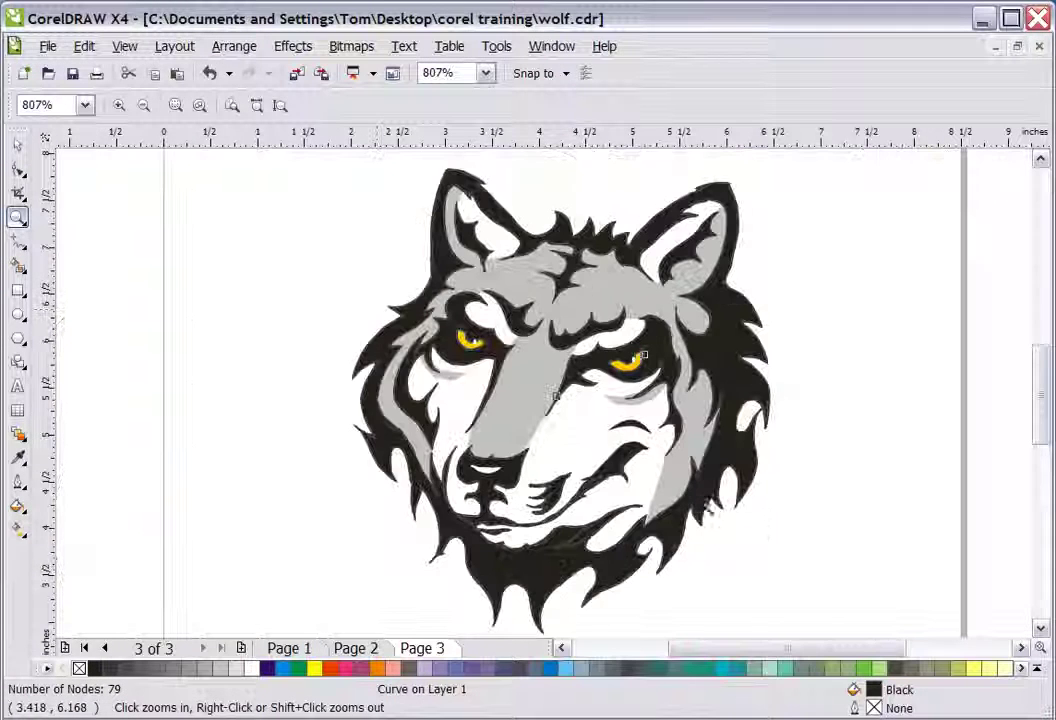
{"action": "left_click", "coordinate": [18, 143]}
{"action": "left_click", "coordinate": [318, 333]}
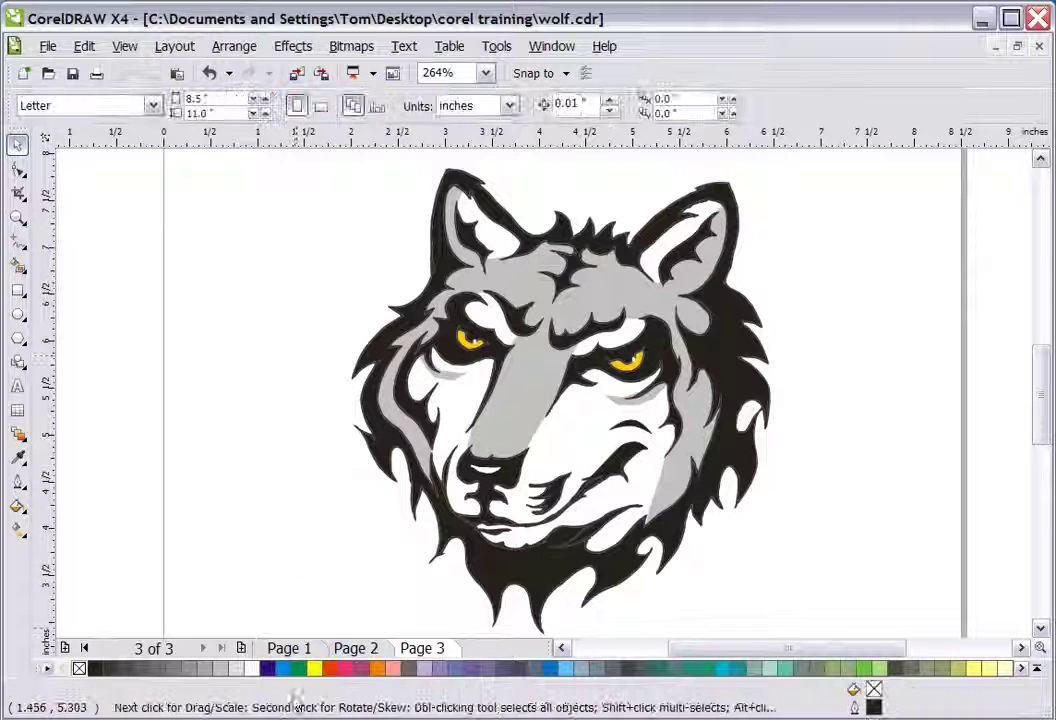